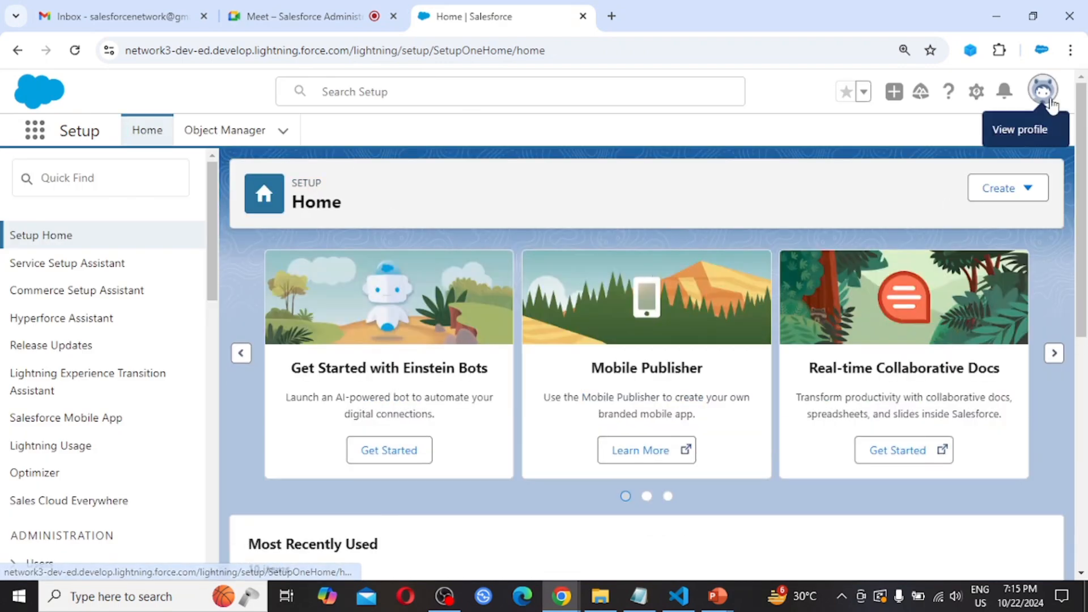
- Check the current user in the profile menu, then bring up the App Launcher
{"action": "left_click", "coordinate": [1045, 92]}
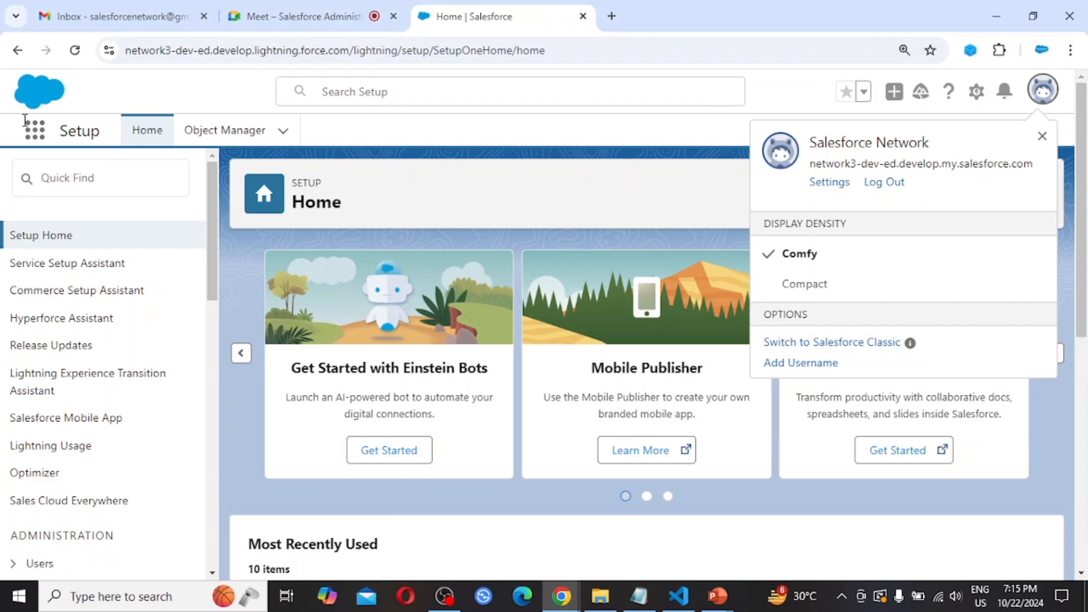
{"action": "left_click", "coordinate": [38, 136]}
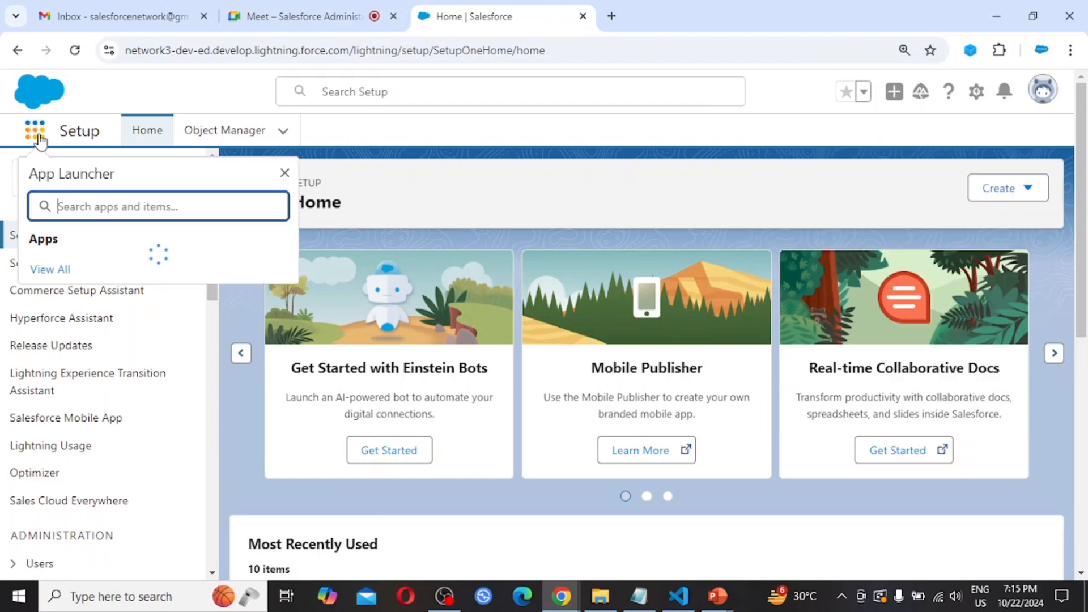
- Find the EMS app by searching 'ems' and go to its Employees records
{"action": "type", "text": "ems"}
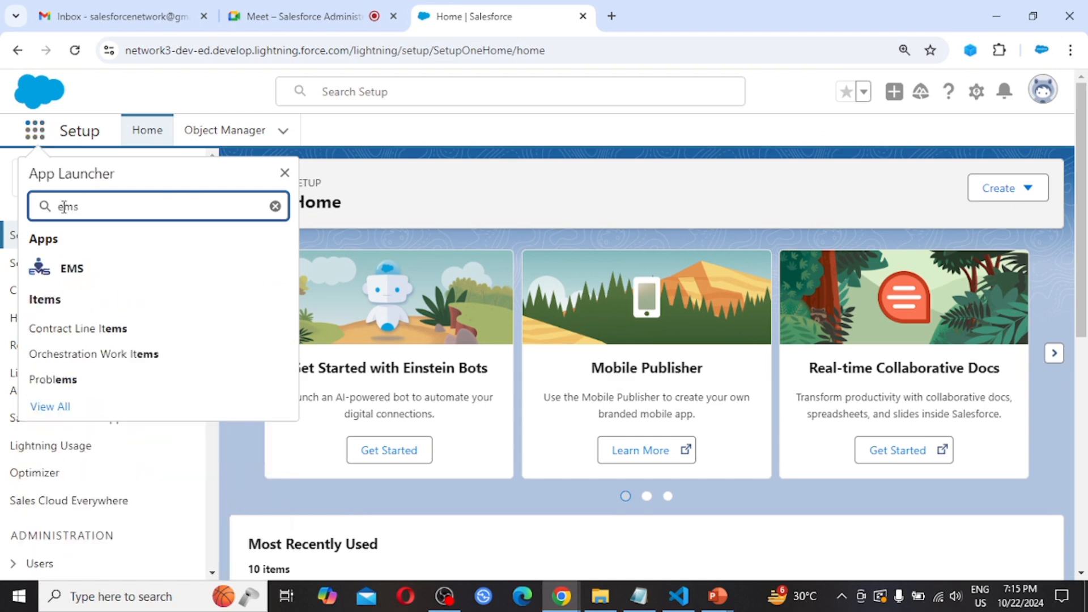
{"action": "left_click", "coordinate": [75, 268]}
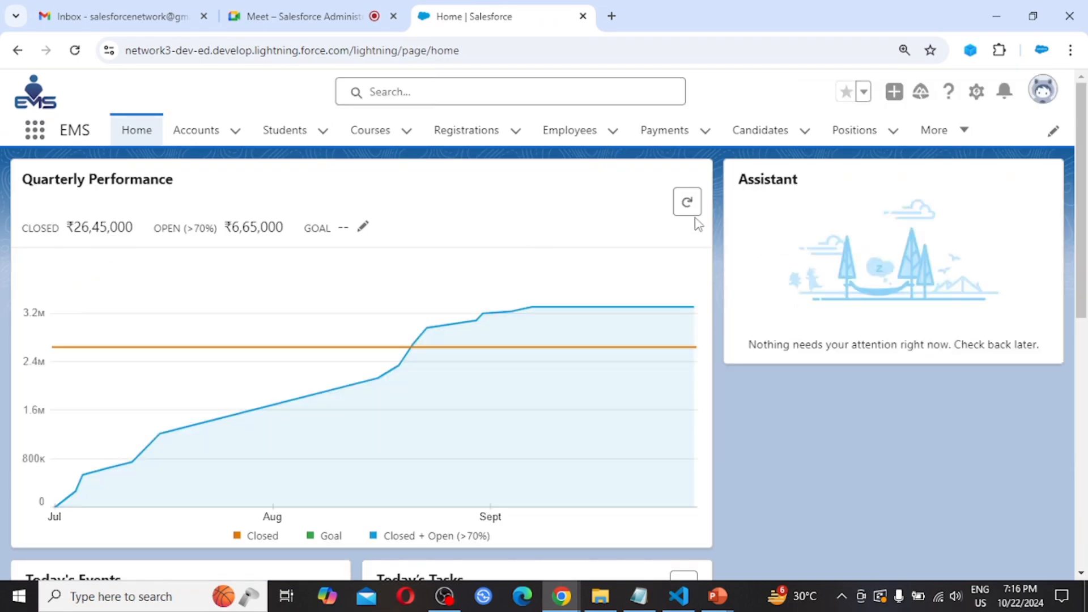
{"action": "left_click", "coordinate": [570, 134]}
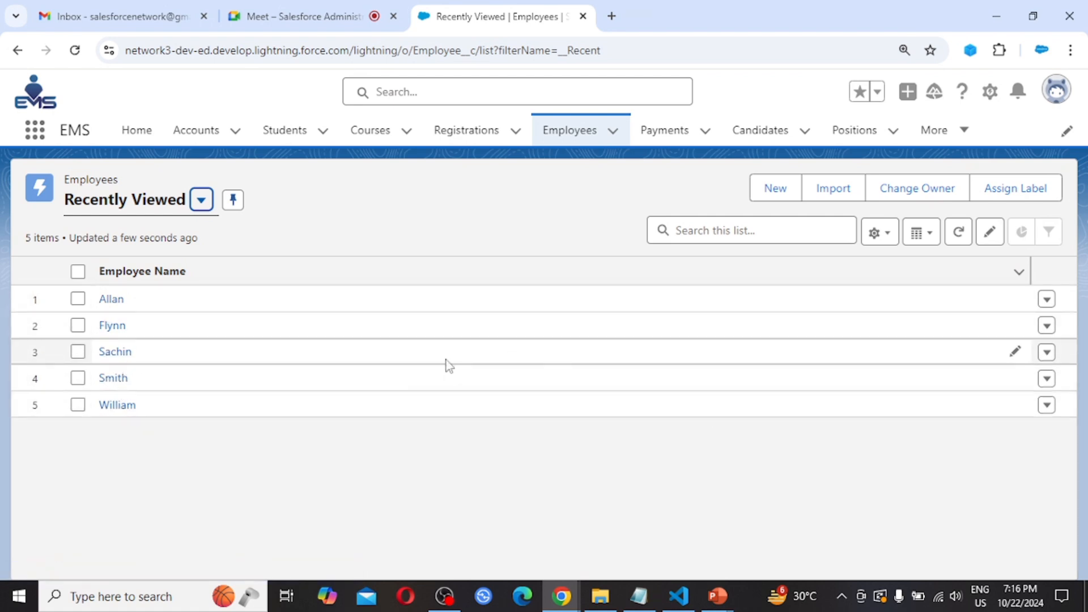
- Switch Employees to the All list view and bring up Select Fields to Display
{"action": "left_click", "coordinate": [202, 200]}
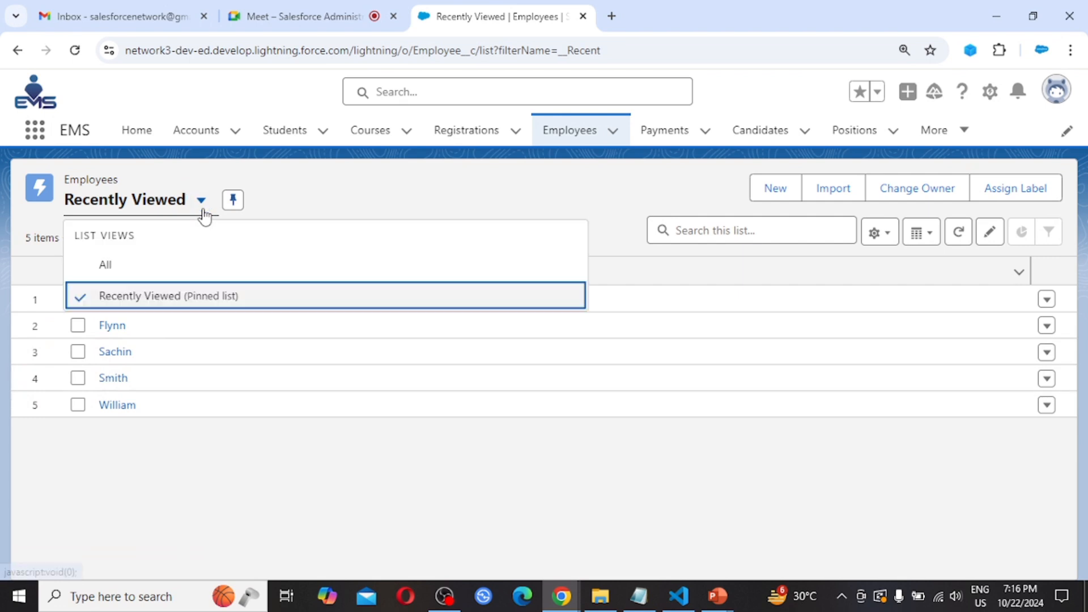
{"action": "left_click", "coordinate": [108, 266]}
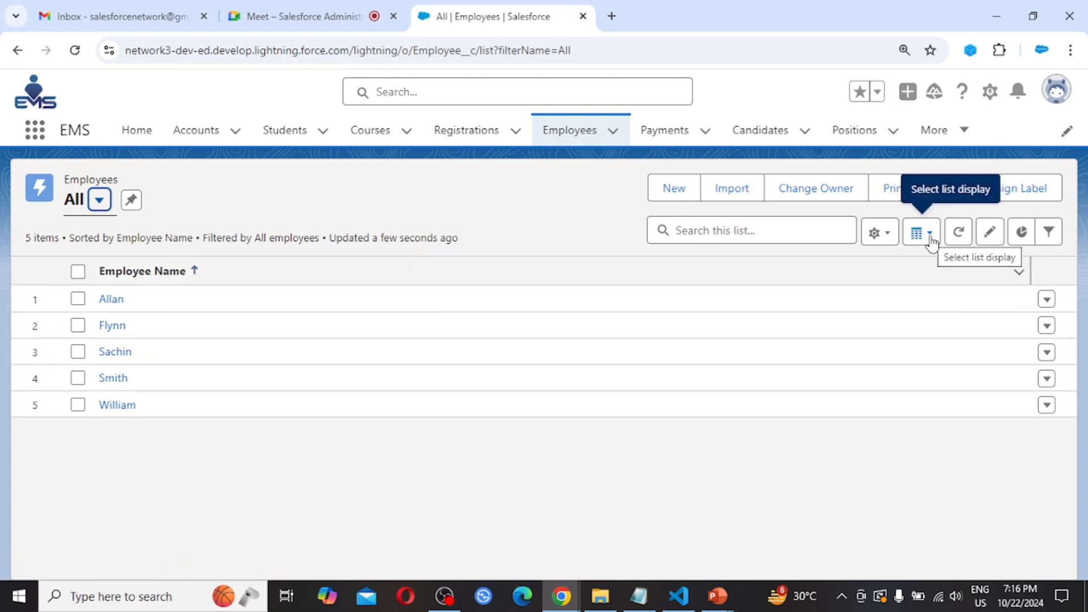
{"action": "left_click", "coordinate": [888, 236]}
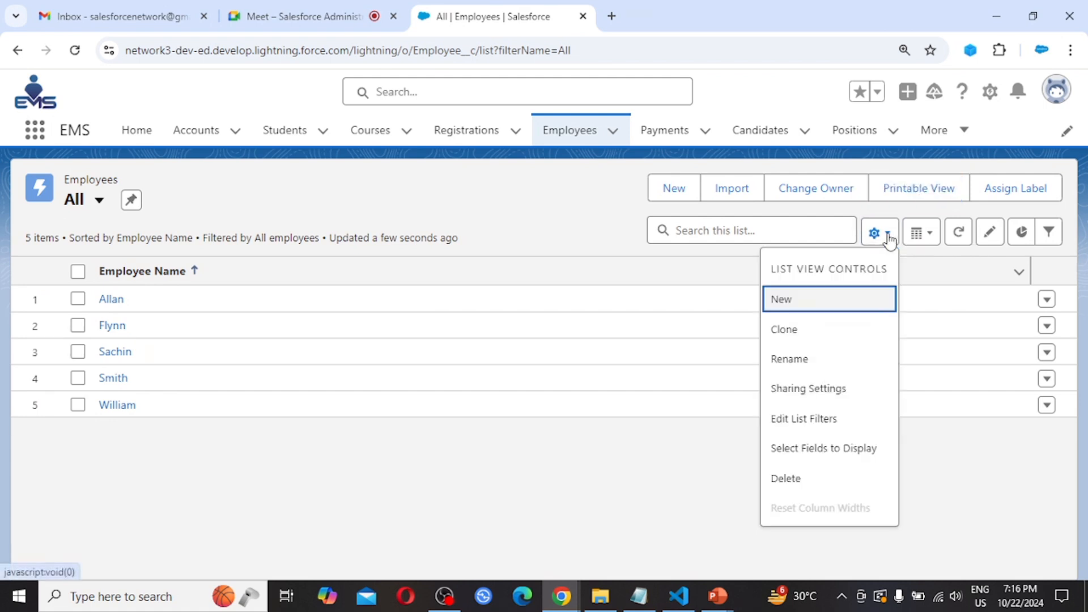
{"action": "left_click", "coordinate": [832, 456]}
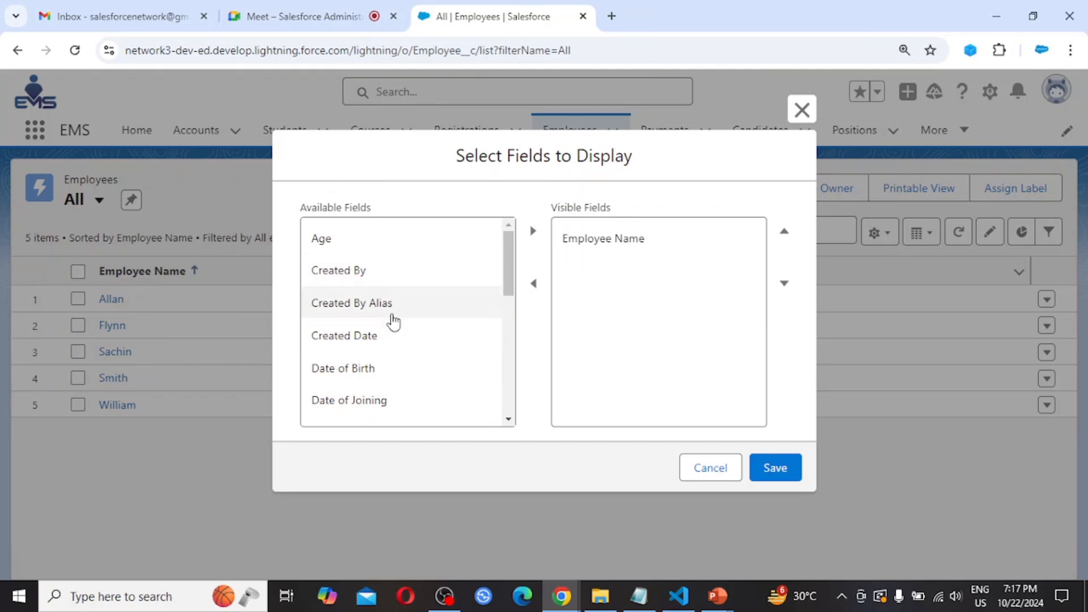
- Add Designation, Experience, Sum of Salary and Age to the Visible Fields
{"action": "scroll", "coordinate": [394, 321], "scroll_direction": "down", "scroll_amount": 2}
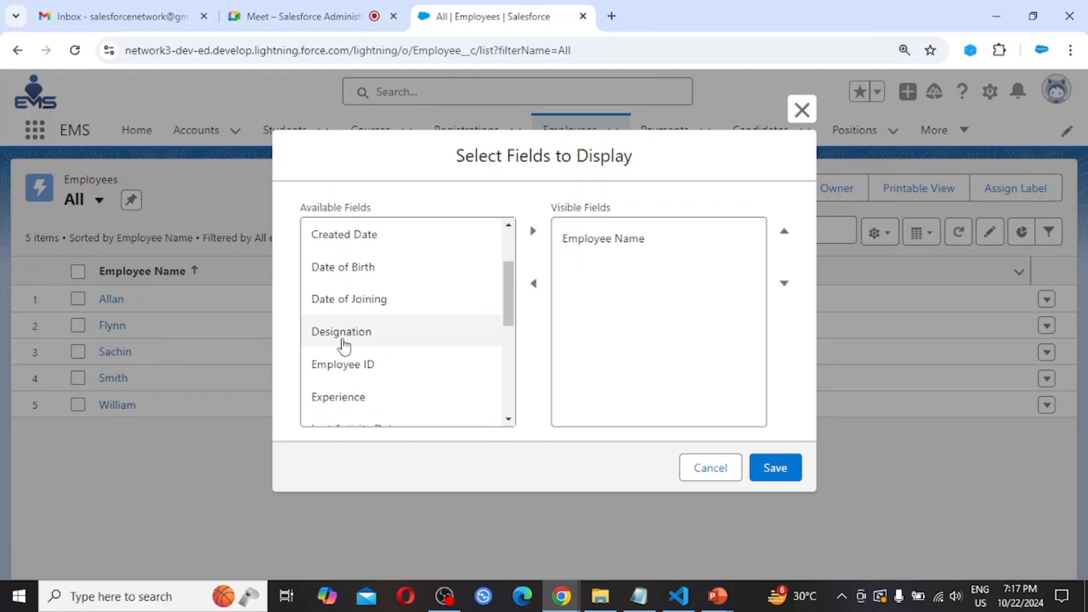
{"action": "left_click", "coordinate": [342, 340]}
{"action": "left_click", "coordinate": [534, 235]}
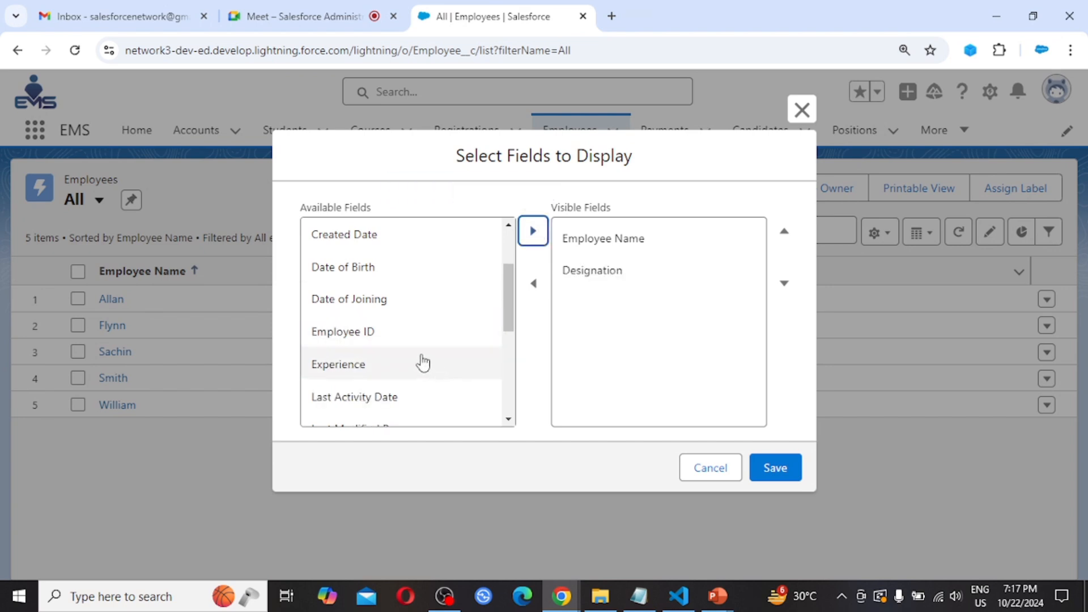
{"action": "scroll", "coordinate": [423, 362], "scroll_direction": "down", "scroll_amount": 1}
{"action": "left_click", "coordinate": [364, 351]}
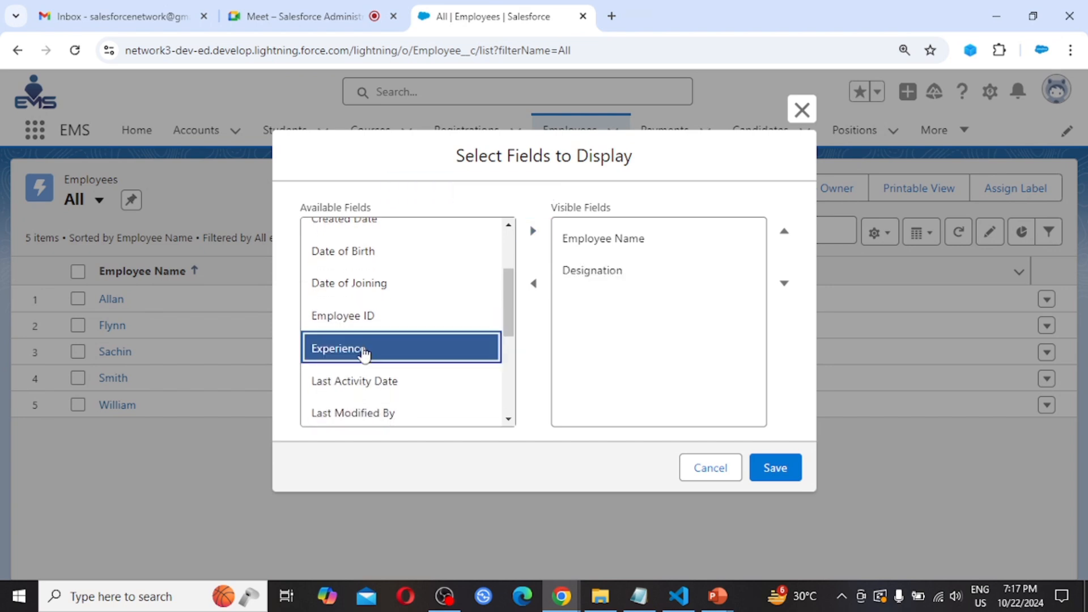
{"action": "left_click", "coordinate": [533, 232]}
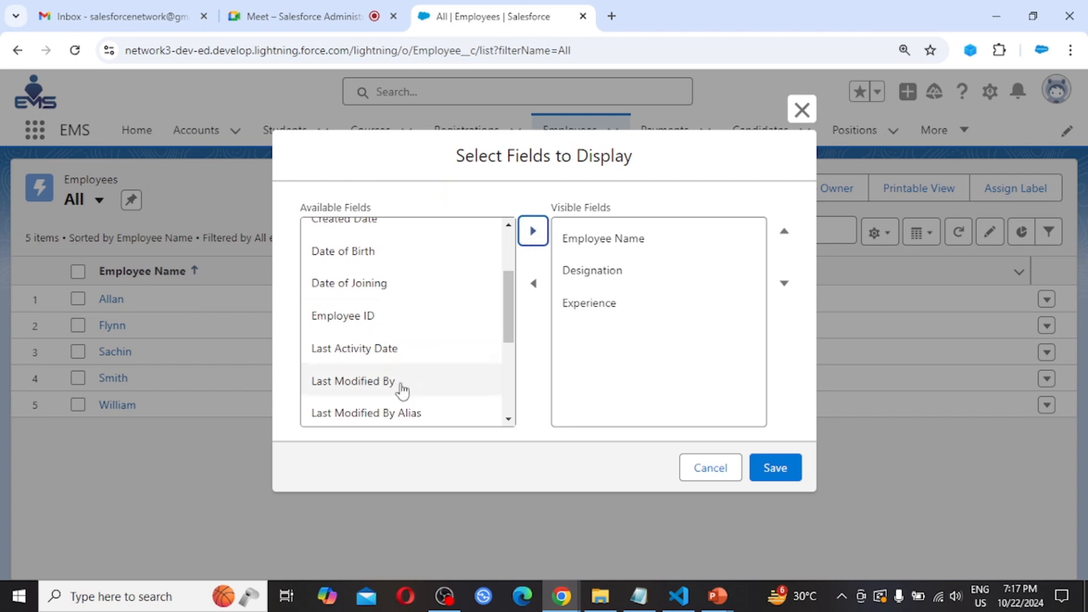
{"action": "scroll", "coordinate": [403, 391], "scroll_direction": "down", "scroll_amount": 3}
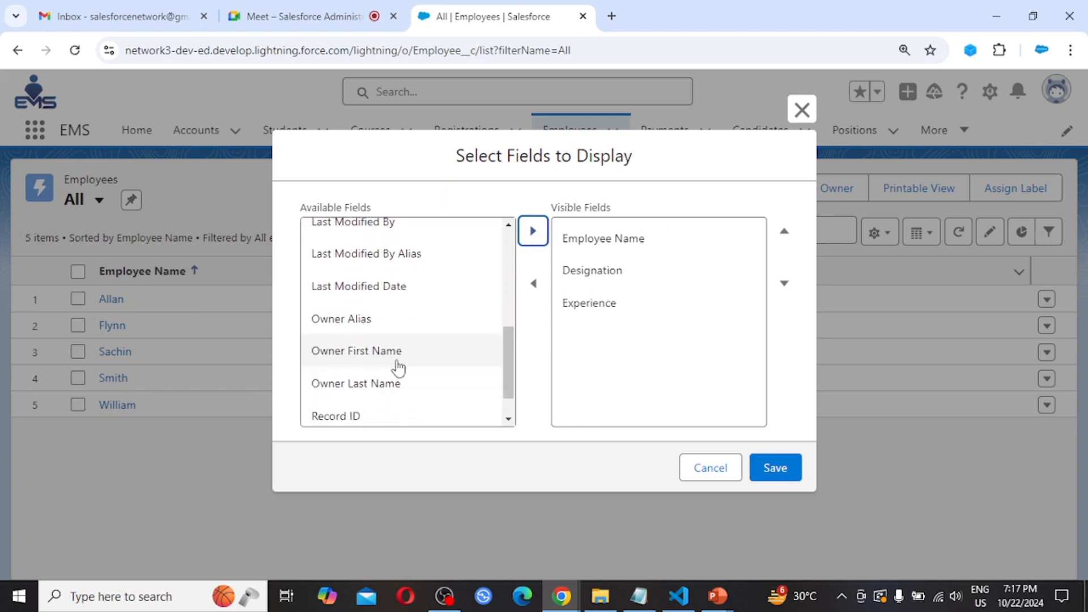
{"action": "scroll", "coordinate": [408, 365], "scroll_direction": "down", "scroll_amount": 1}
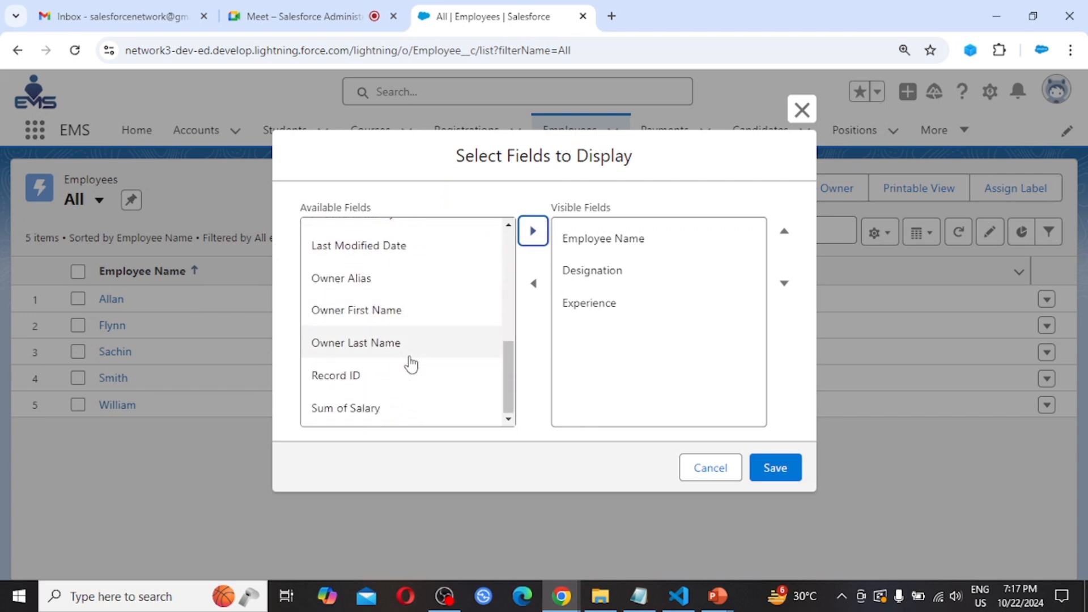
{"action": "left_click", "coordinate": [372, 418]}
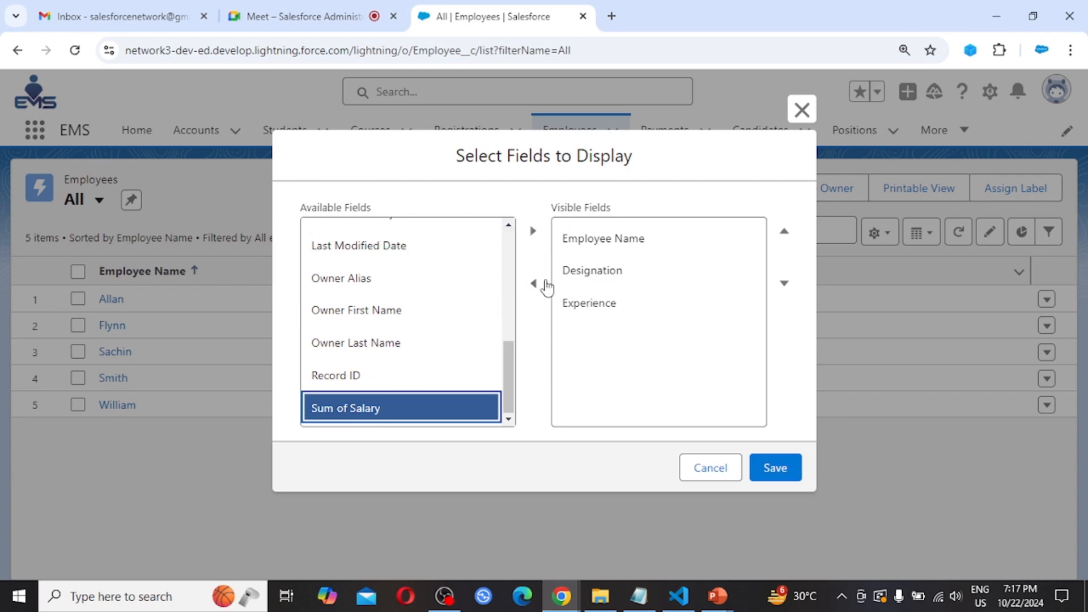
{"action": "left_click", "coordinate": [533, 231]}
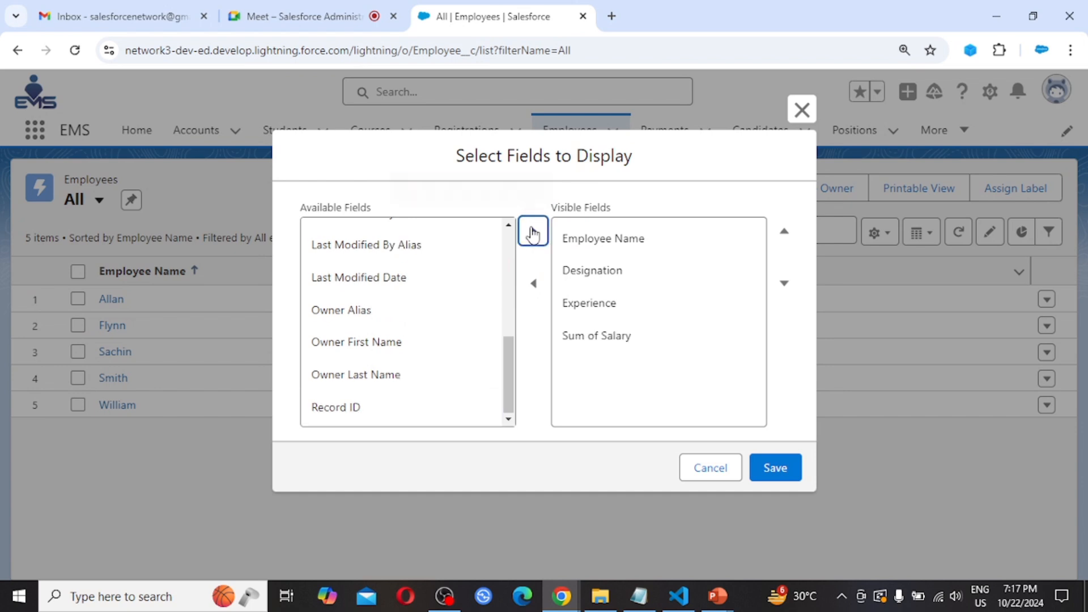
{"action": "scroll", "coordinate": [407, 351], "scroll_direction": "up", "scroll_amount": 3}
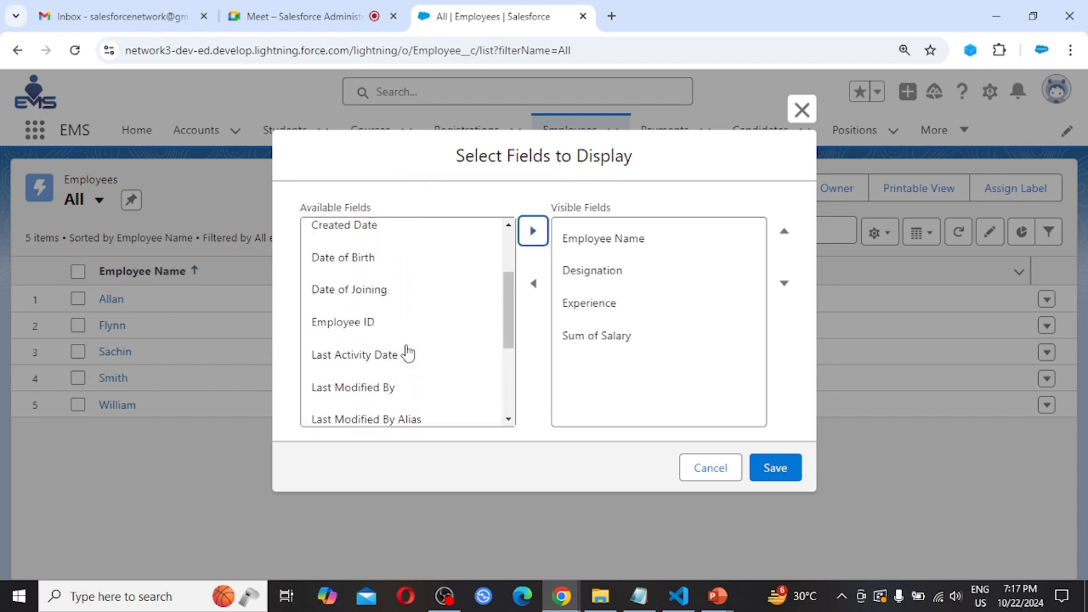
{"action": "scroll", "coordinate": [408, 352], "scroll_direction": "up", "scroll_amount": 3}
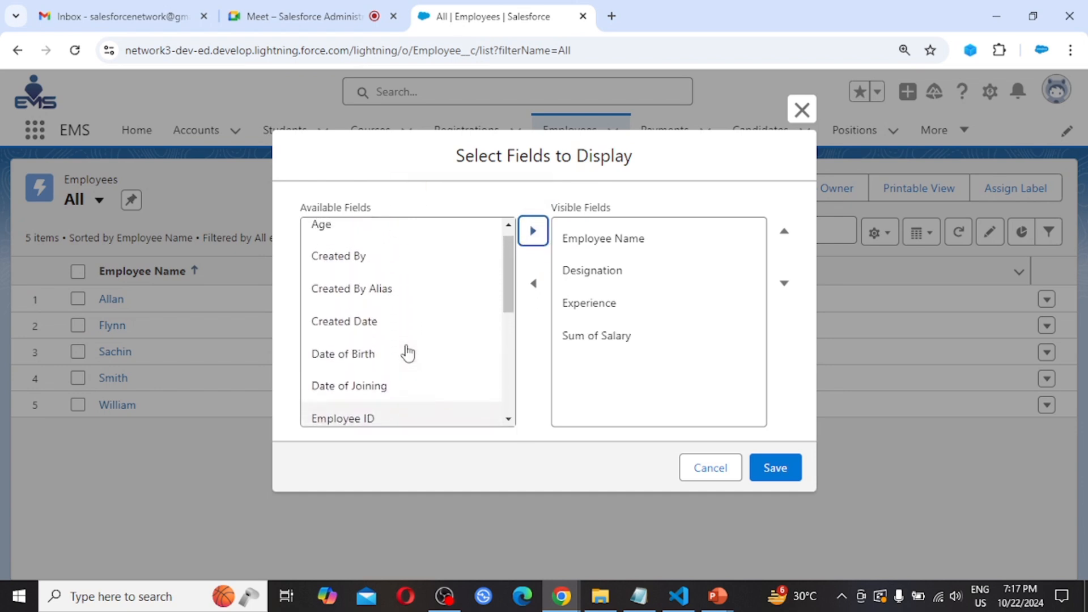
{"action": "scroll", "coordinate": [408, 352], "scroll_direction": "up", "scroll_amount": 1}
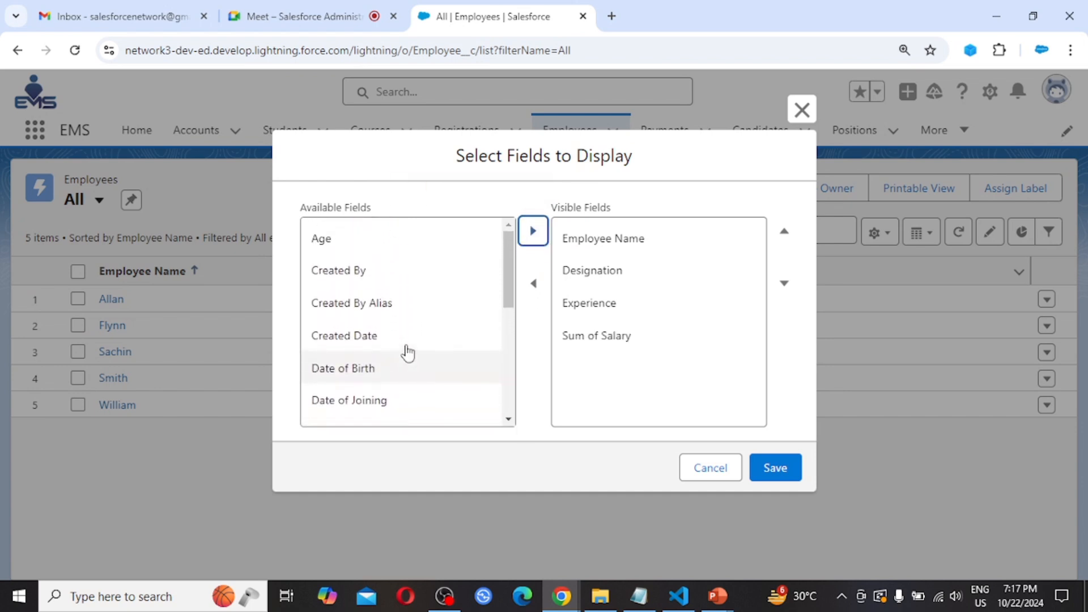
{"action": "left_click", "coordinate": [366, 244]}
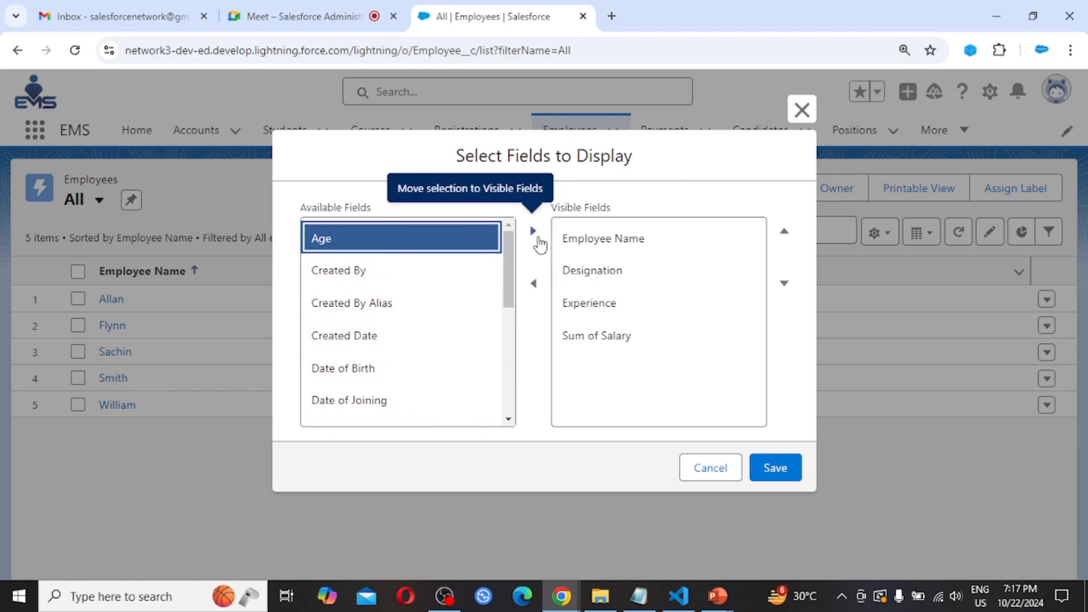
{"action": "left_click", "coordinate": [534, 231]}
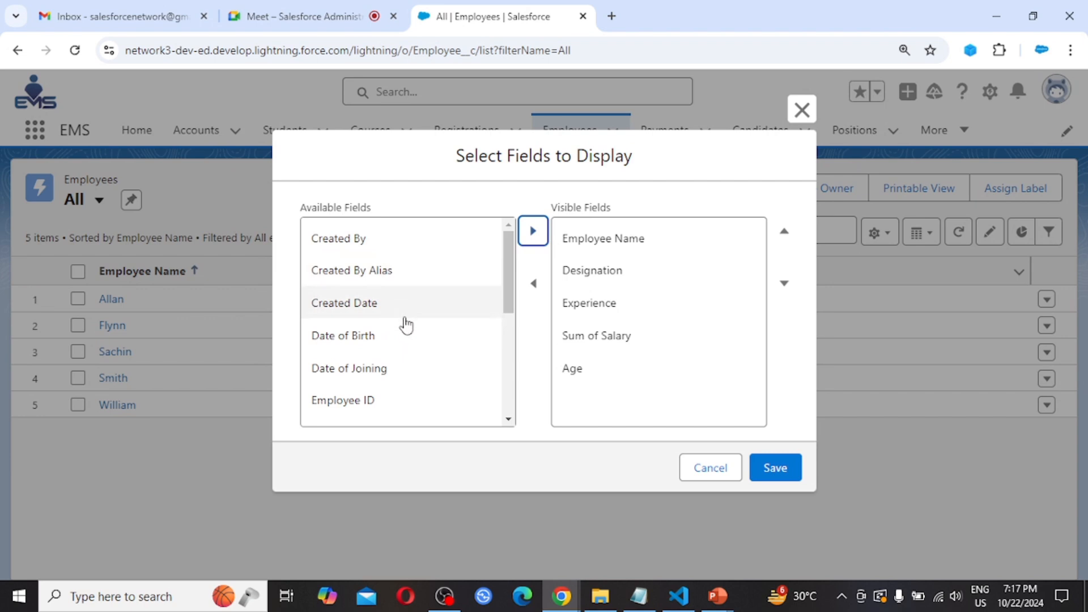
- Move Age up to second place, right after Employee Name
{"action": "scroll", "coordinate": [405, 323], "scroll_direction": "down", "scroll_amount": 1}
{"action": "scroll", "coordinate": [406, 325], "scroll_direction": "down", "scroll_amount": 4}
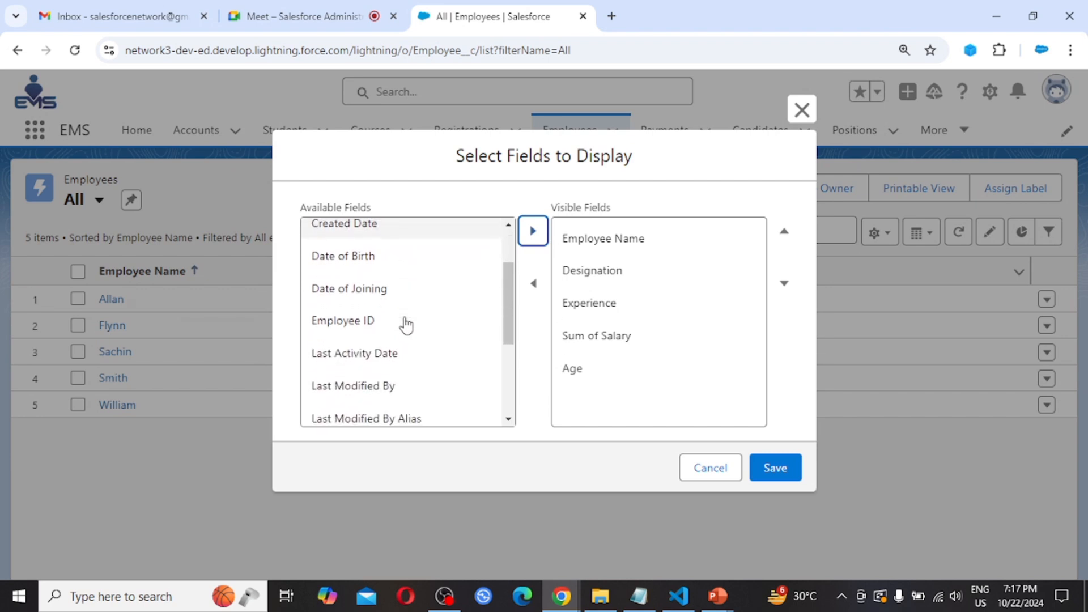
{"action": "scroll", "coordinate": [406, 326], "scroll_direction": "down", "scroll_amount": 1}
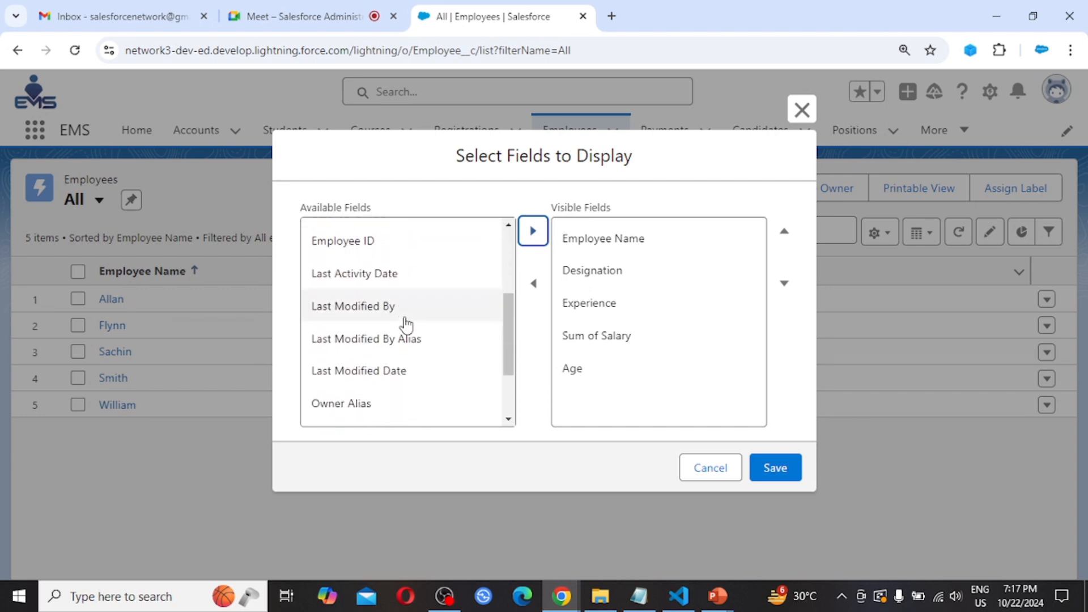
{"action": "scroll", "coordinate": [404, 324], "scroll_direction": "up", "scroll_amount": 5}
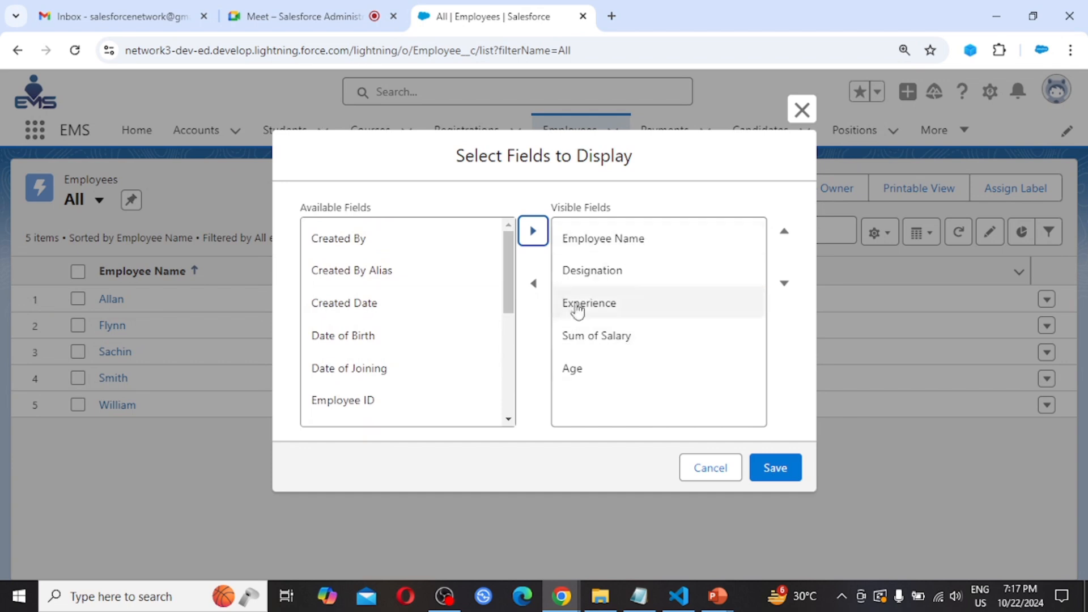
{"action": "left_click", "coordinate": [578, 377]}
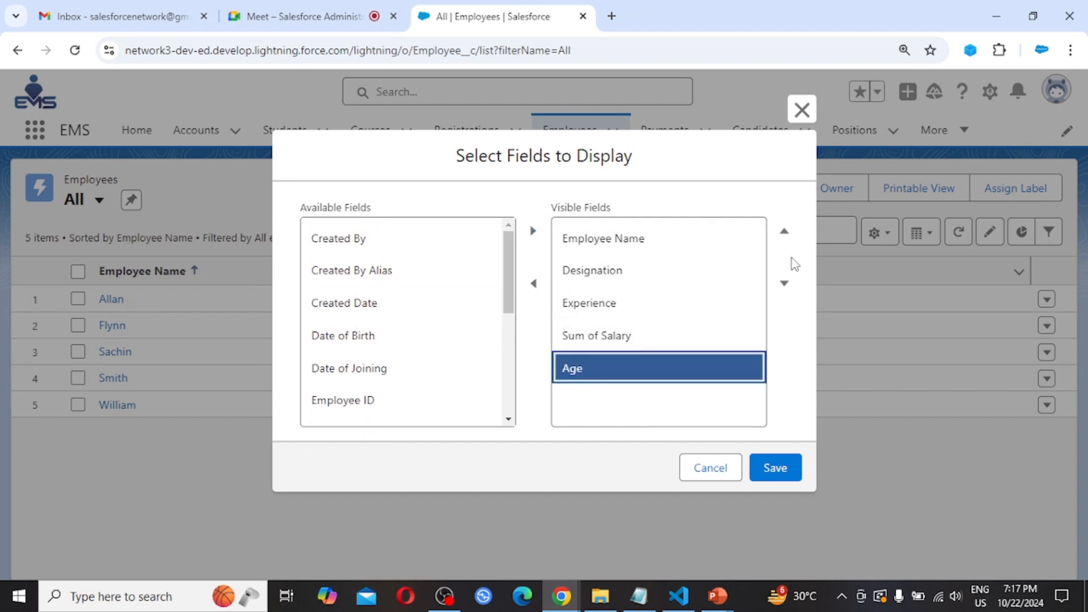
{"action": "left_click", "coordinate": [784, 233]}
{"action": "left_click", "coordinate": [785, 232]}
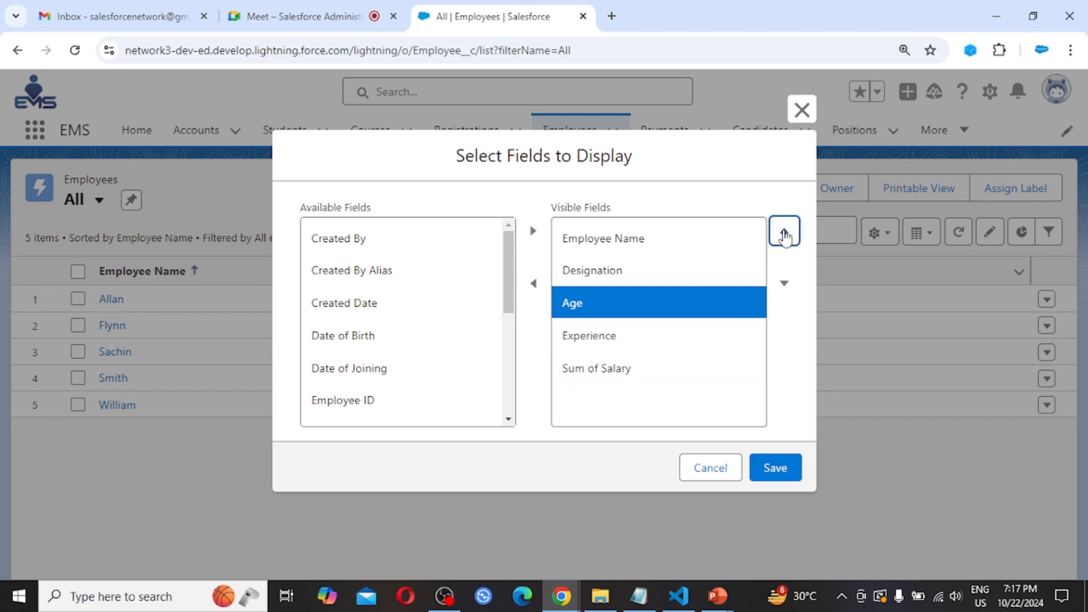
{"action": "left_click", "coordinate": [784, 233]}
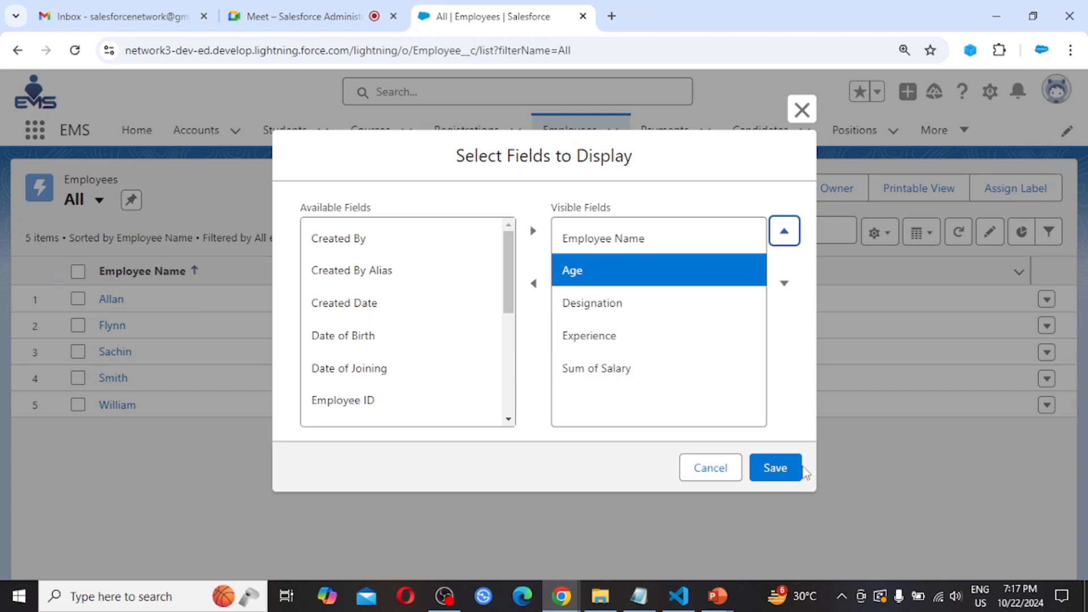
- Save the five-column field selection, then launch a new Edge window
{"action": "left_click", "coordinate": [781, 474]}
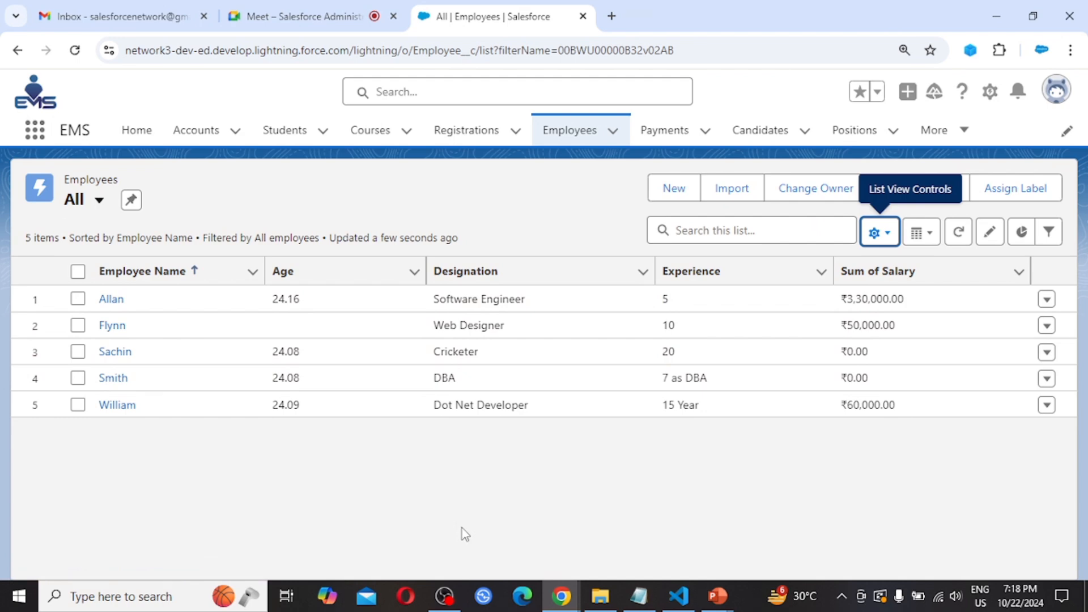
{"action": "left_click", "coordinate": [522, 596]}
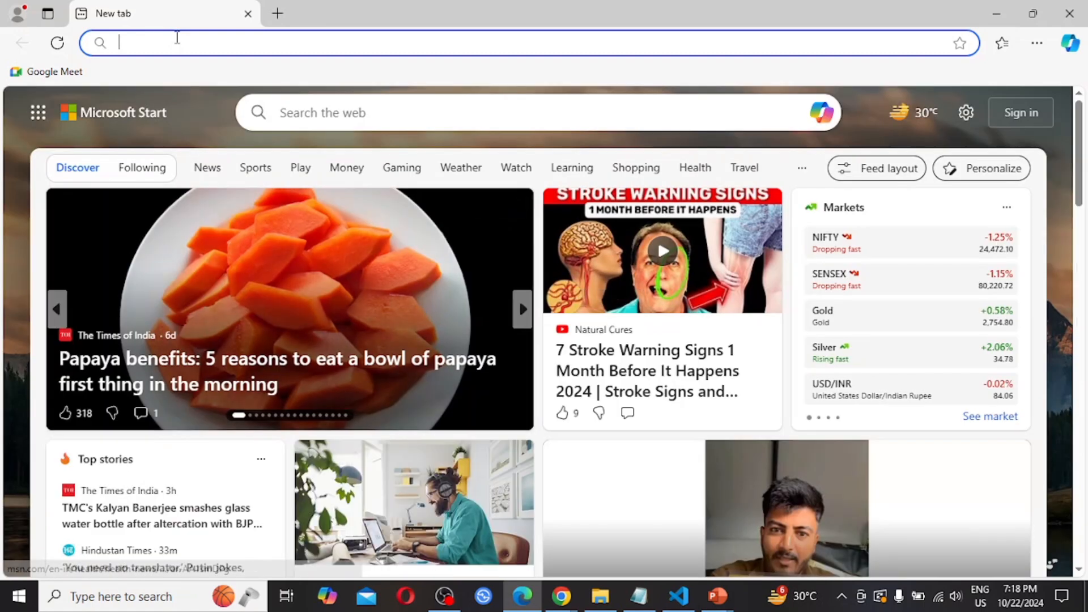
- Log in at login.salesforce.com as the test user with the saved username and password
{"action": "type", "text": "login.salesforce.com"}
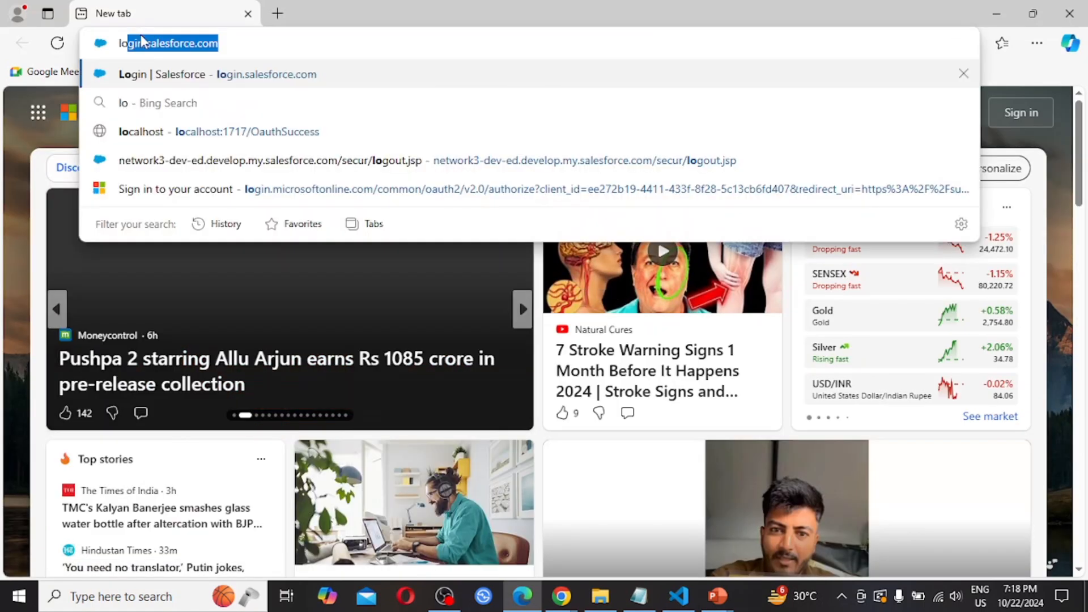
{"action": "key", "text": "Return"}
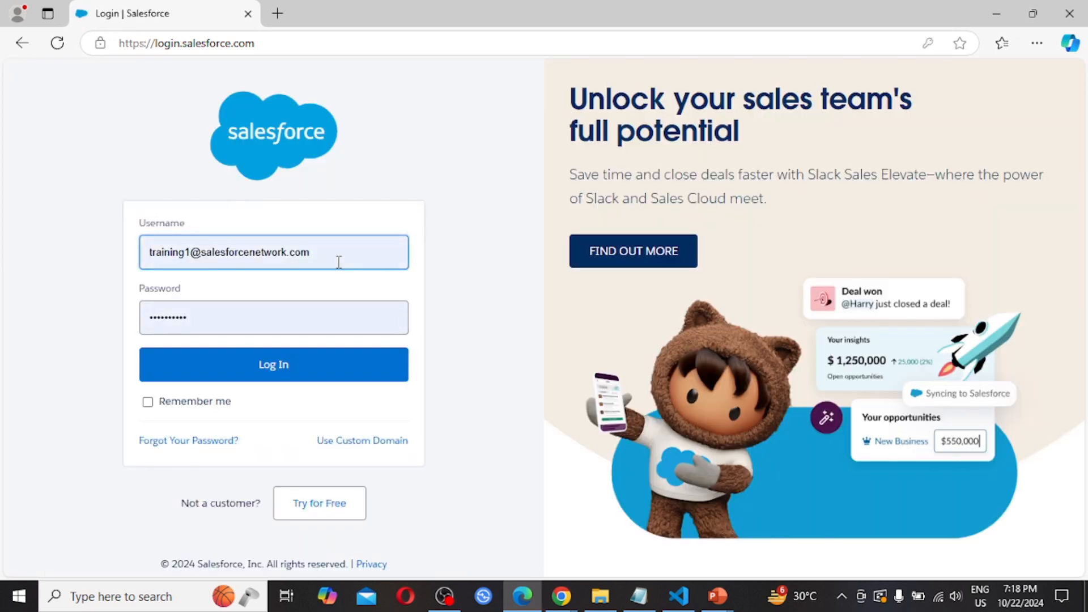
{"action": "triple_click", "coordinate": [339, 262]}
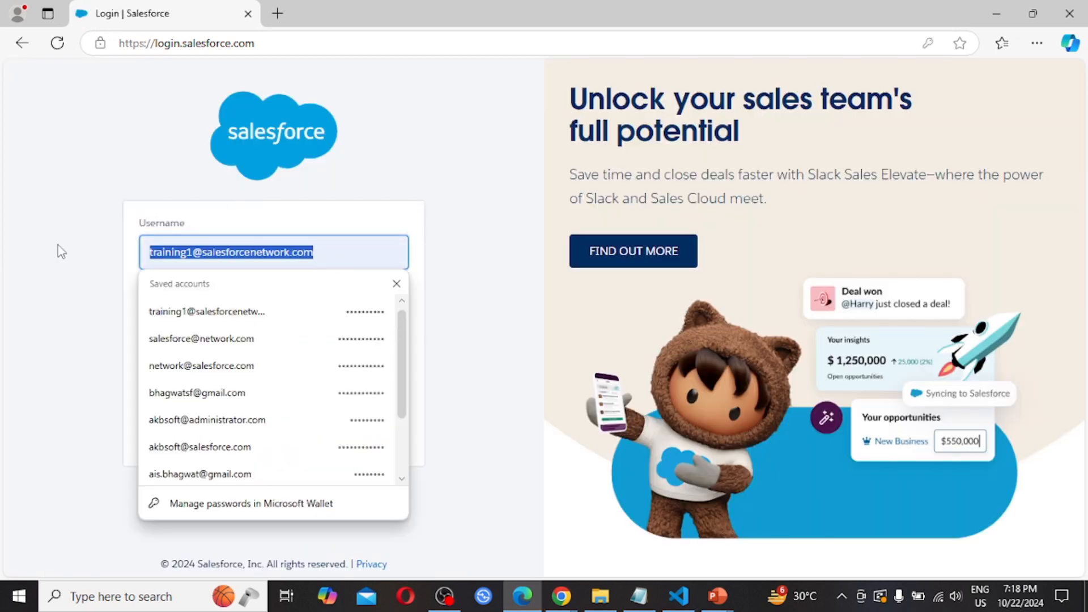
{"action": "type", "text": "use"}
{"action": "key", "text": "Down"}
{"action": "key", "text": "Return"}
{"action": "key", "text": "Tab"}
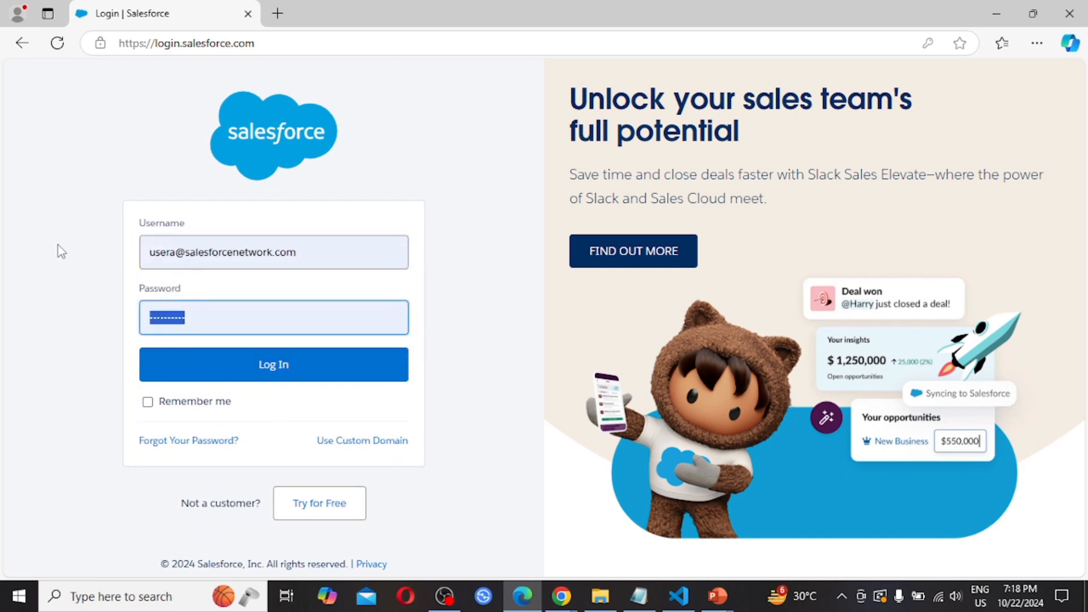
{"action": "type", "text": "••••••••"}
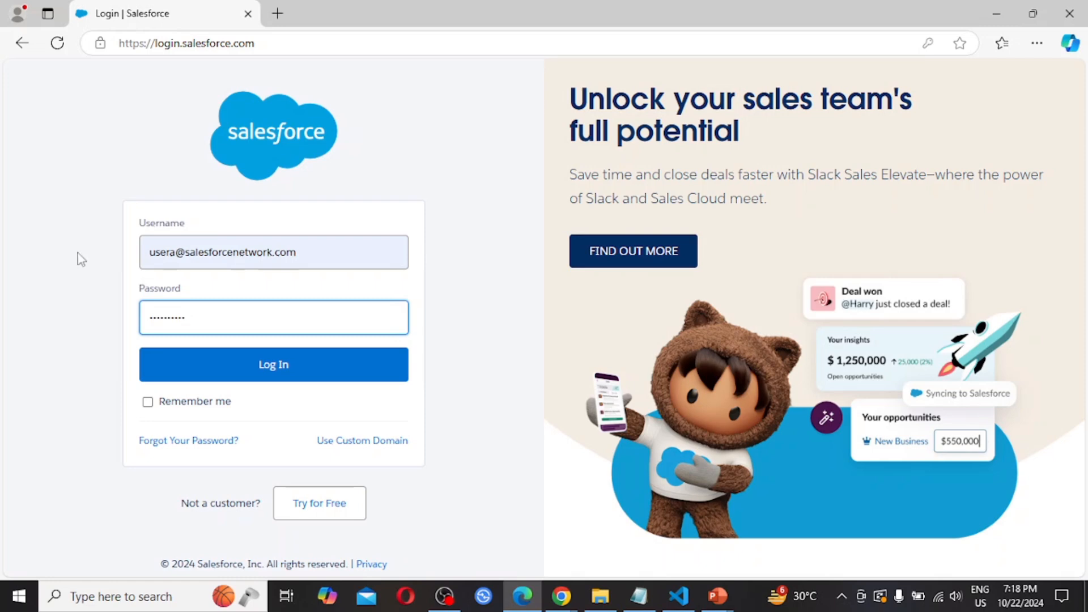
{"action": "left_click", "coordinate": [289, 365]}
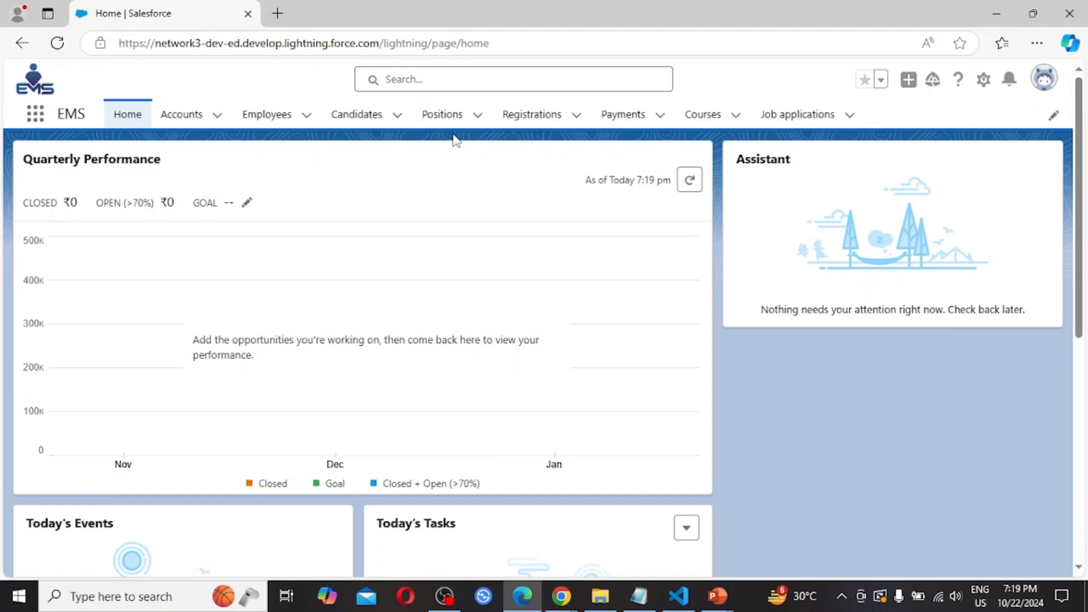
- Show the test user's Employees All list view and confirm which user is logged in
{"action": "left_click", "coordinate": [269, 118]}
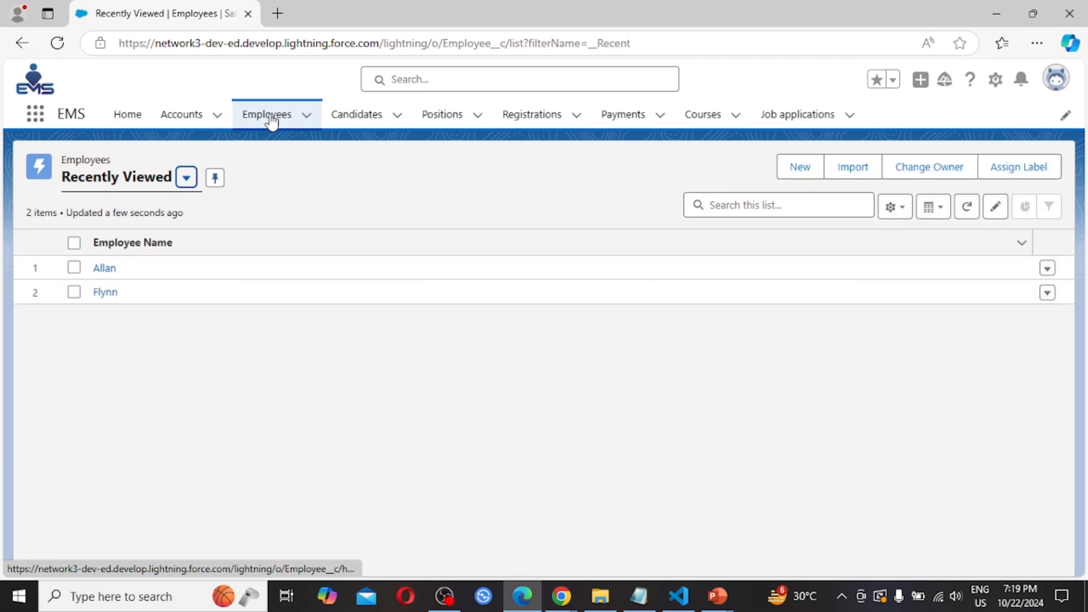
{"action": "left_click", "coordinate": [187, 179]}
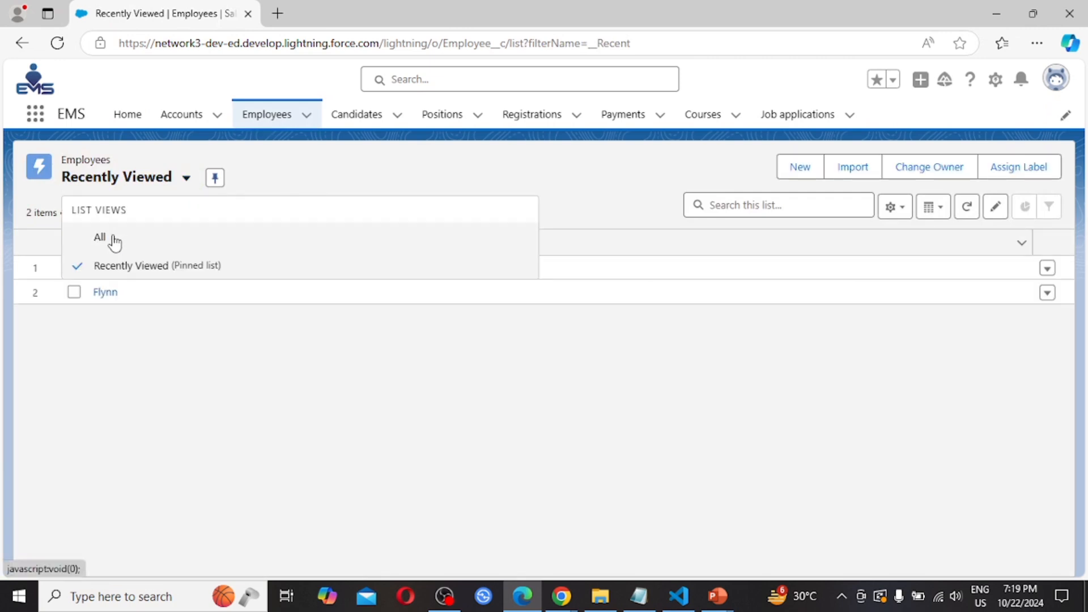
{"action": "left_click", "coordinate": [113, 240]}
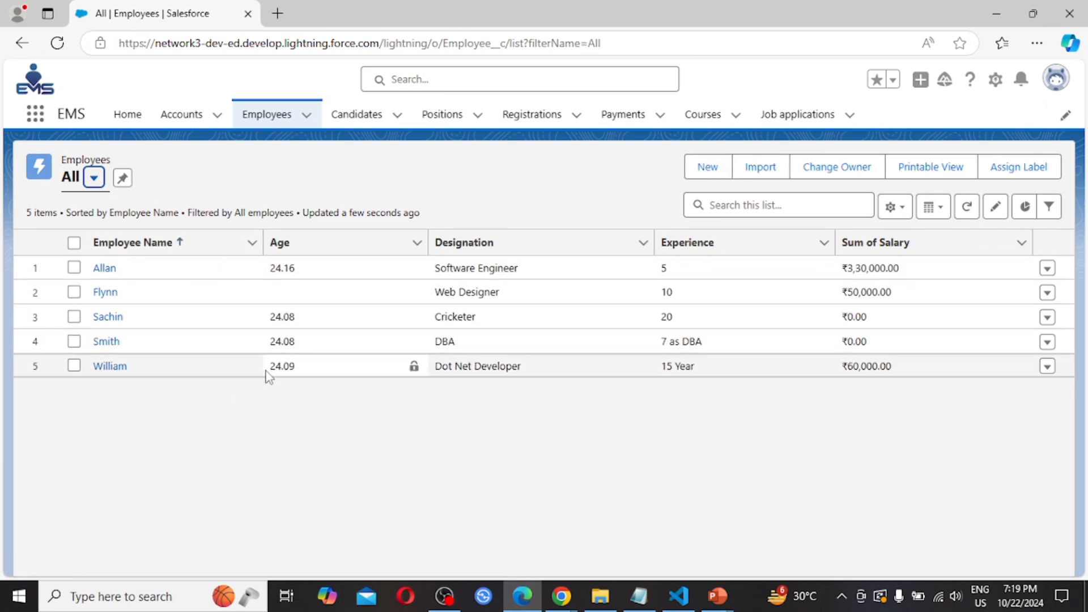
{"action": "left_click", "coordinate": [1055, 81]}
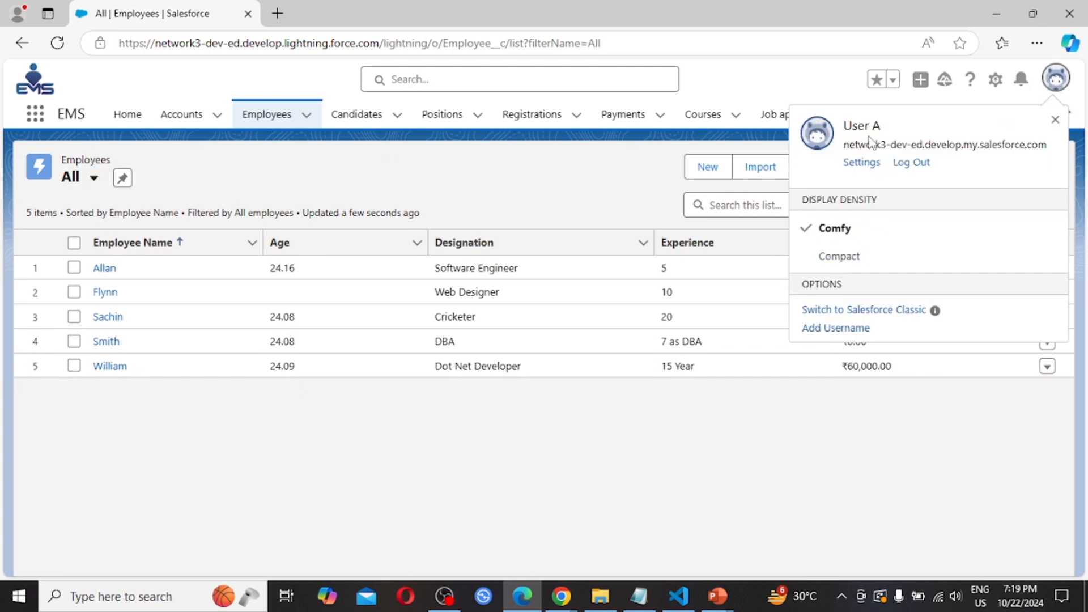
{"action": "left_click", "coordinate": [210, 166]}
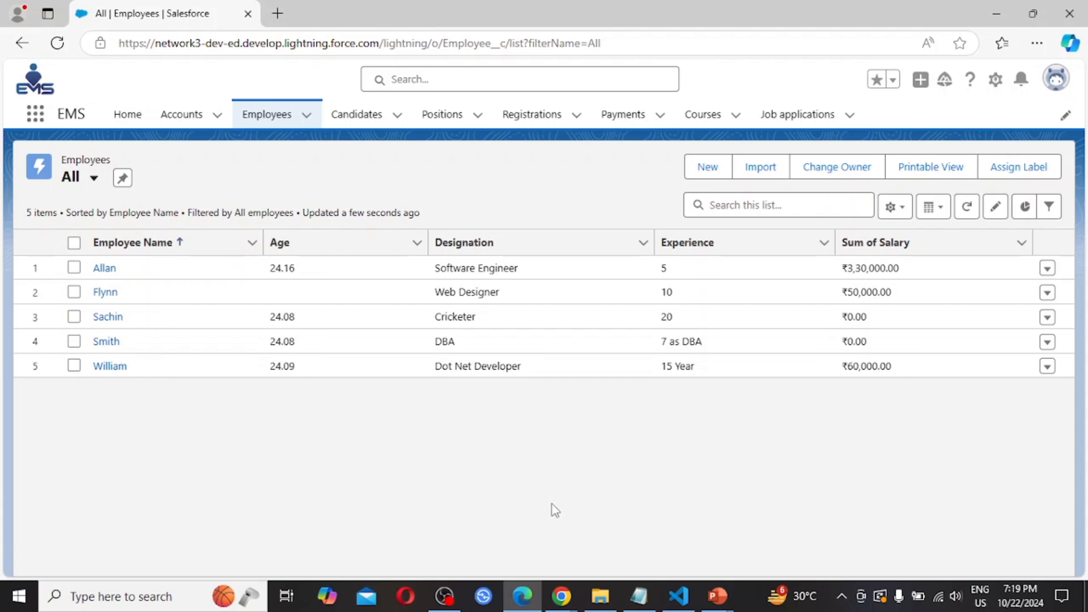
- Back in the admin's Chrome window, confirm the user and reopen Select Fields to Display
{"action": "mouse_move", "coordinate": [561, 595]}
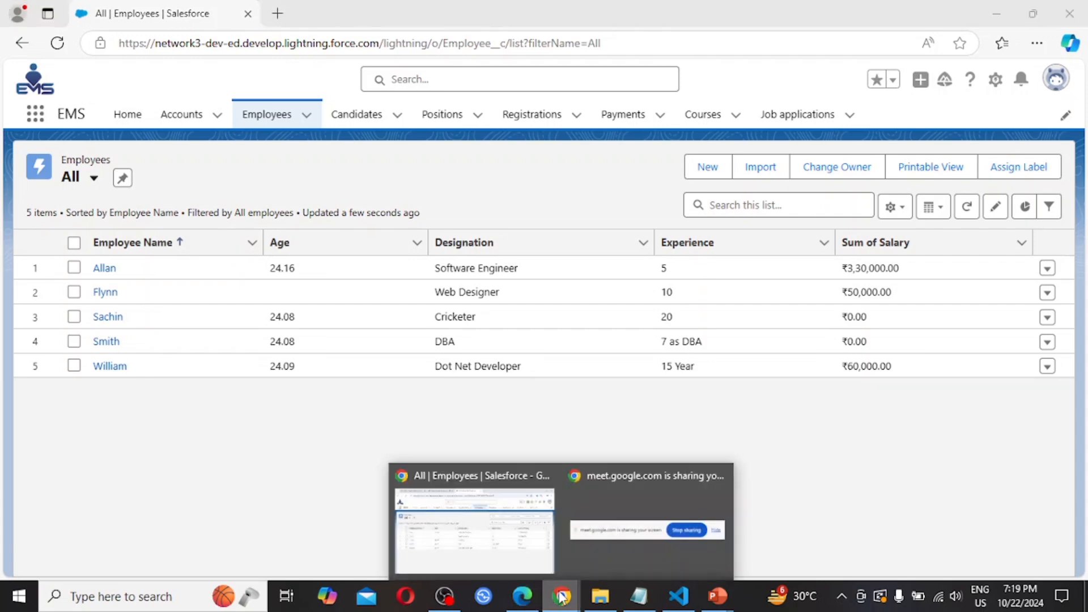
{"action": "left_click", "coordinate": [508, 535]}
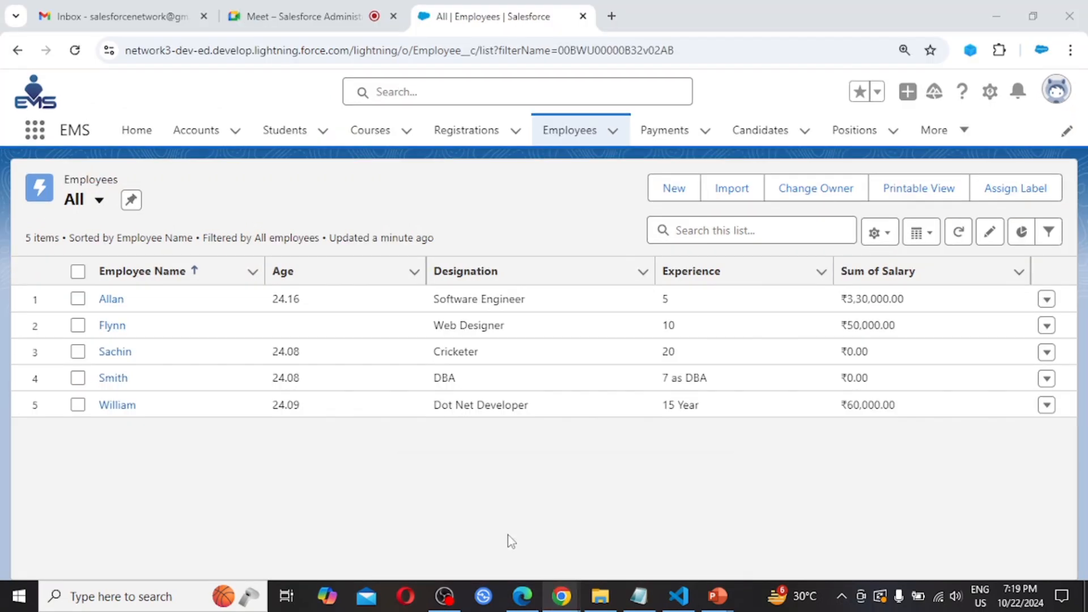
{"action": "left_click", "coordinate": [1055, 90]}
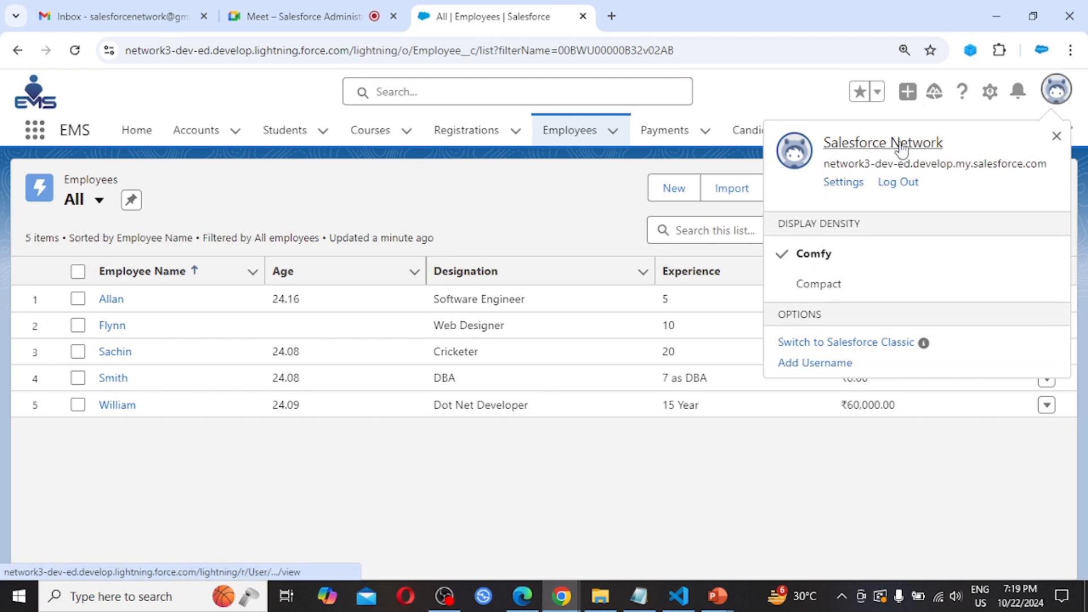
{"action": "left_click", "coordinate": [472, 198]}
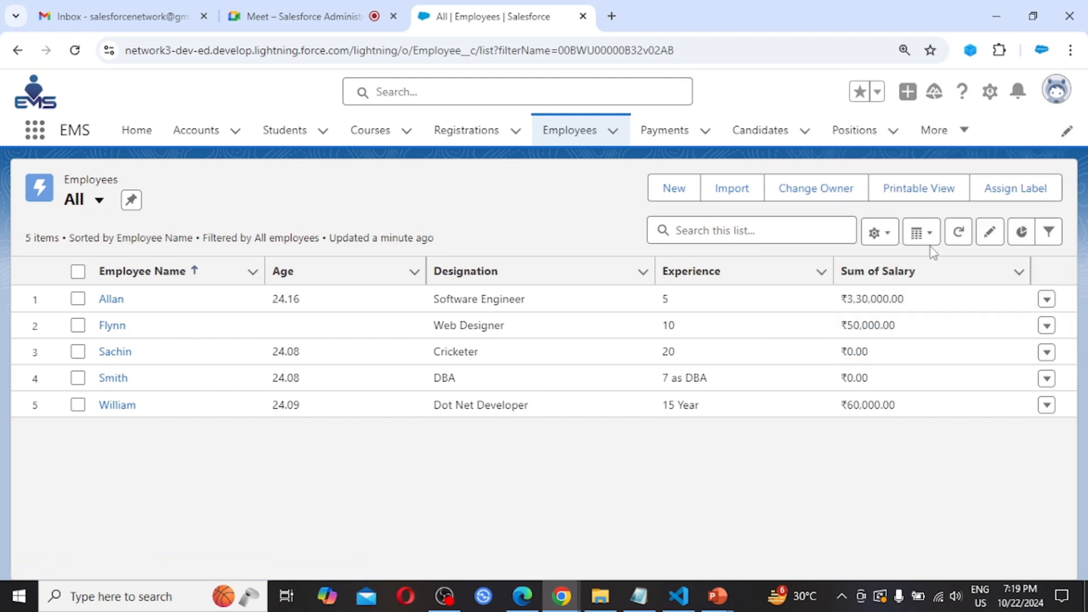
{"action": "left_click", "coordinate": [888, 238]}
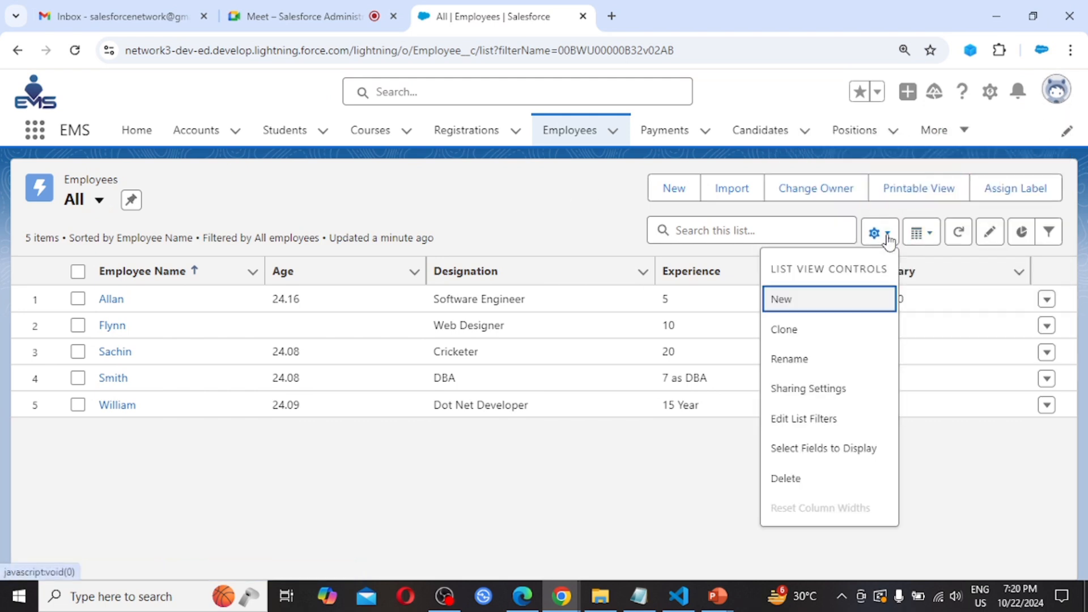
{"action": "left_click", "coordinate": [824, 448]}
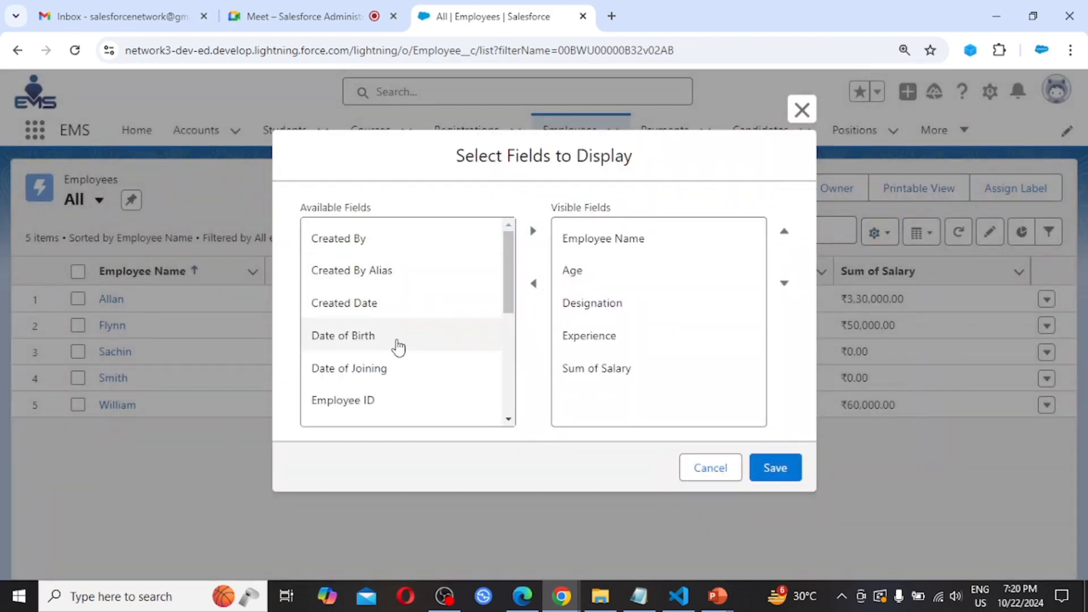
- Add Created By Alias to the Visible Fields and save the list view
{"action": "scroll", "coordinate": [399, 347], "scroll_direction": "down", "scroll_amount": 3}
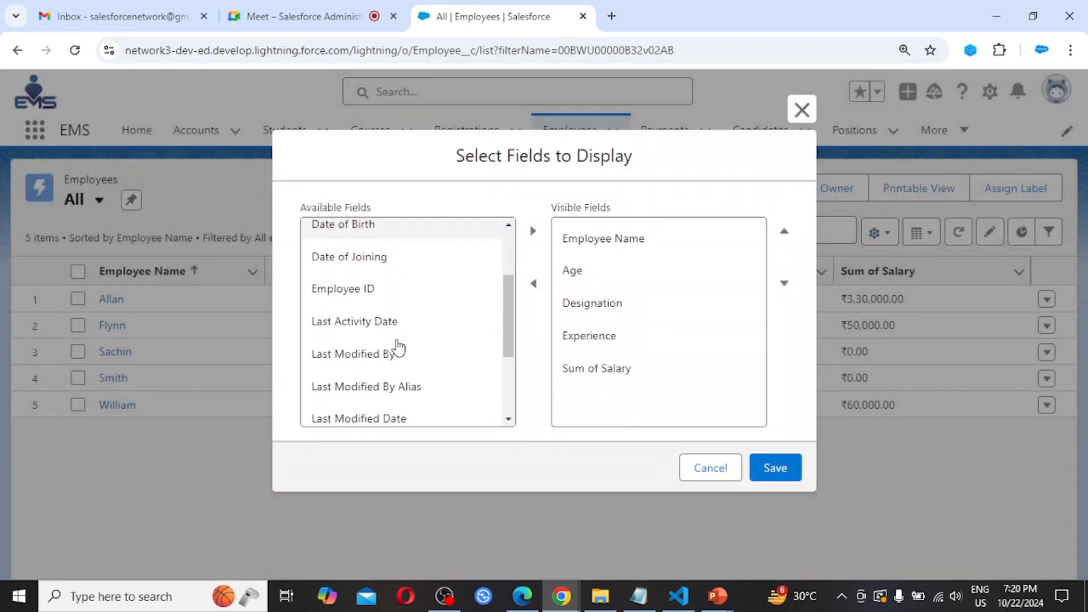
{"action": "scroll", "coordinate": [398, 346], "scroll_direction": "down", "scroll_amount": 2}
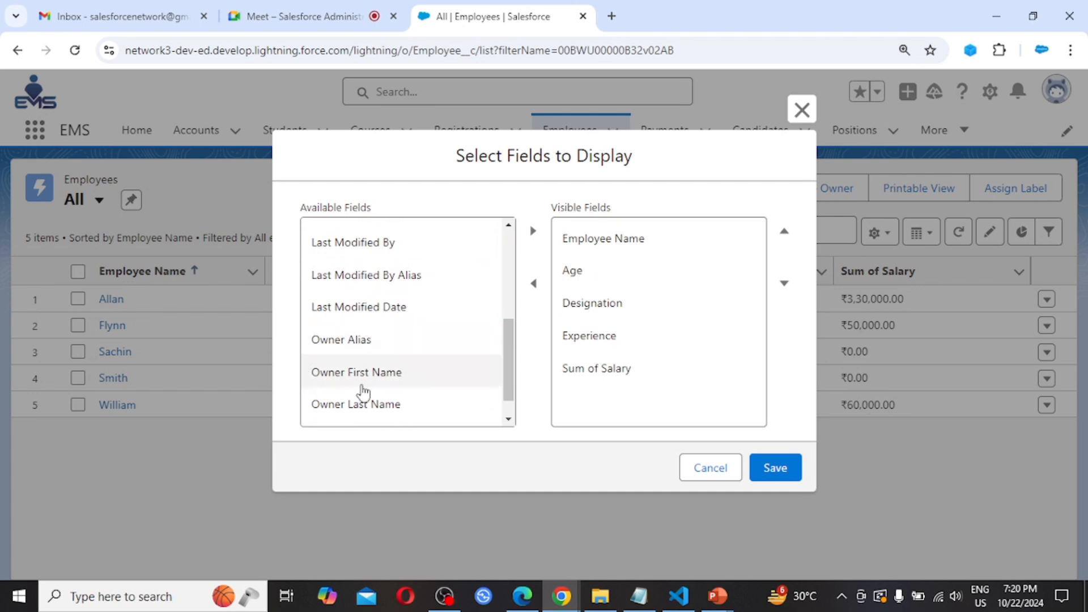
{"action": "scroll", "coordinate": [377, 308], "scroll_direction": "down", "scroll_amount": 1}
{"action": "scroll", "coordinate": [376, 307], "scroll_direction": "up", "scroll_amount": 5}
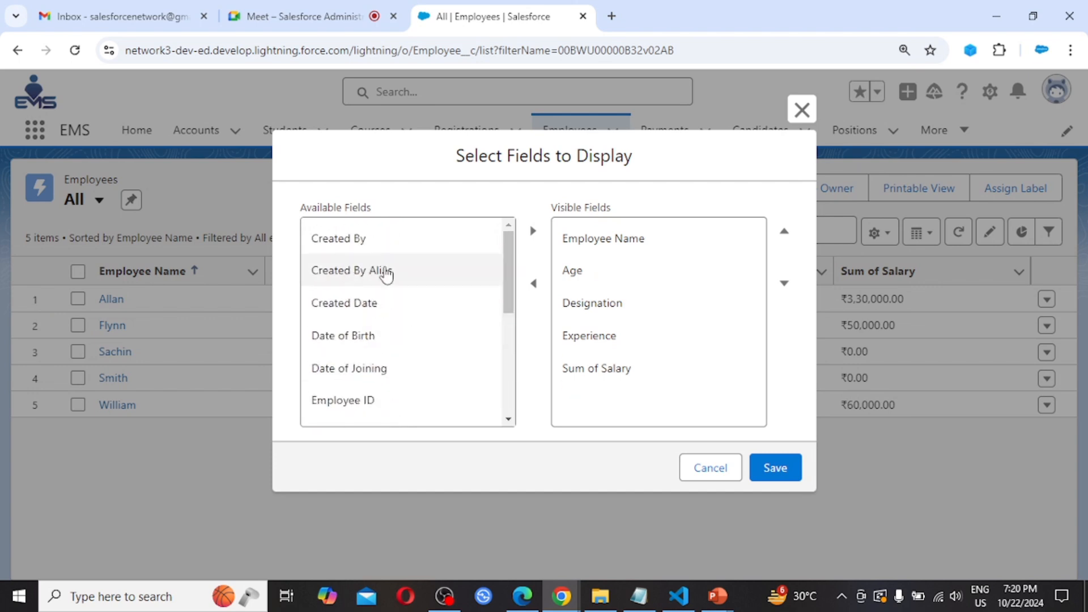
{"action": "left_click", "coordinate": [363, 283]}
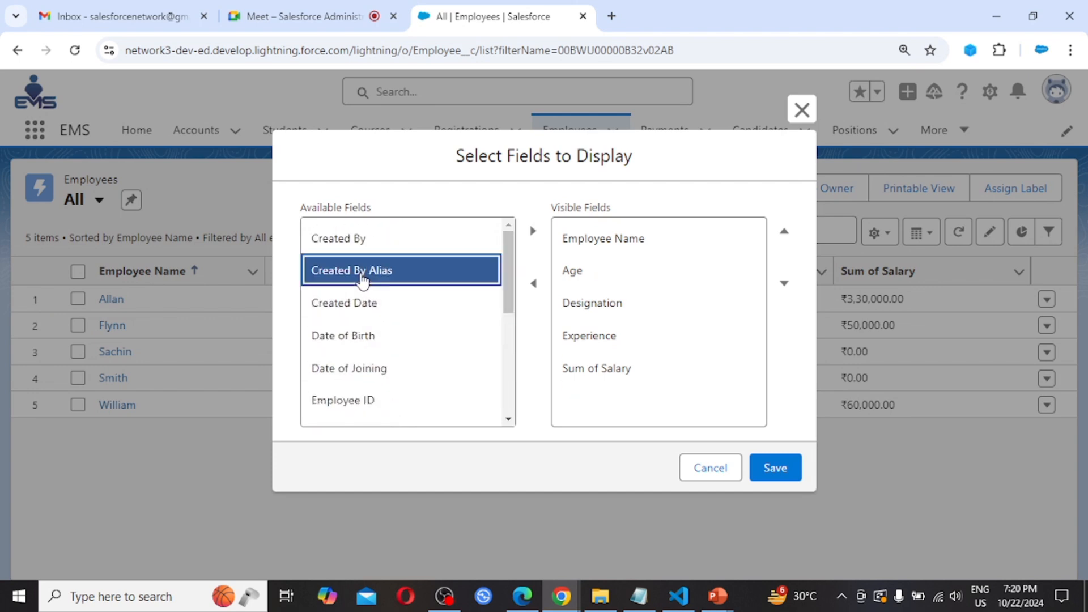
{"action": "left_click", "coordinate": [533, 235]}
{"action": "left_click", "coordinate": [785, 473]}
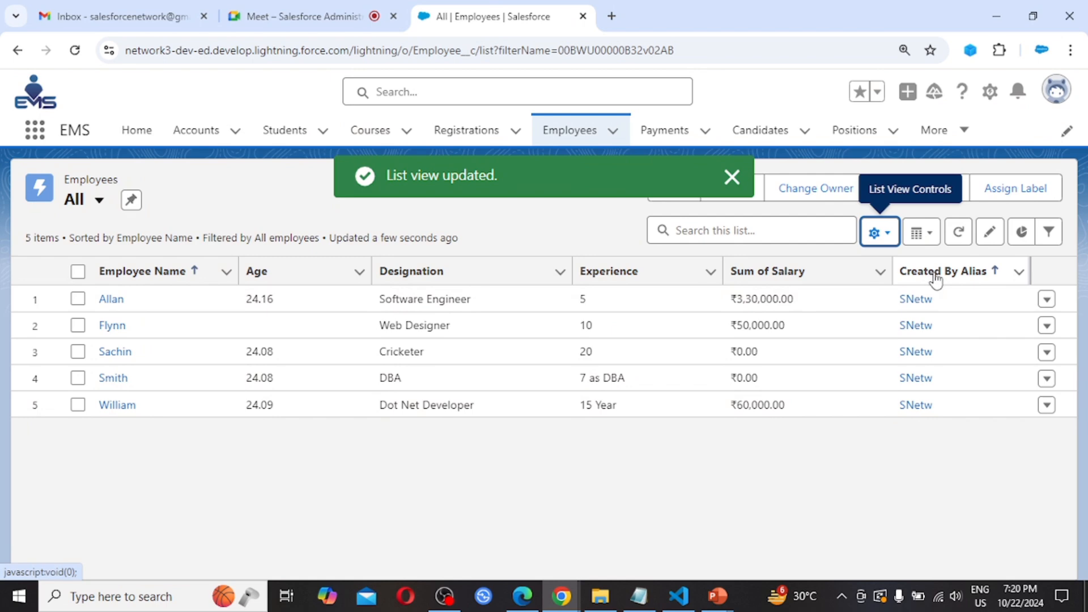
{"action": "left_click", "coordinate": [111, 300]}
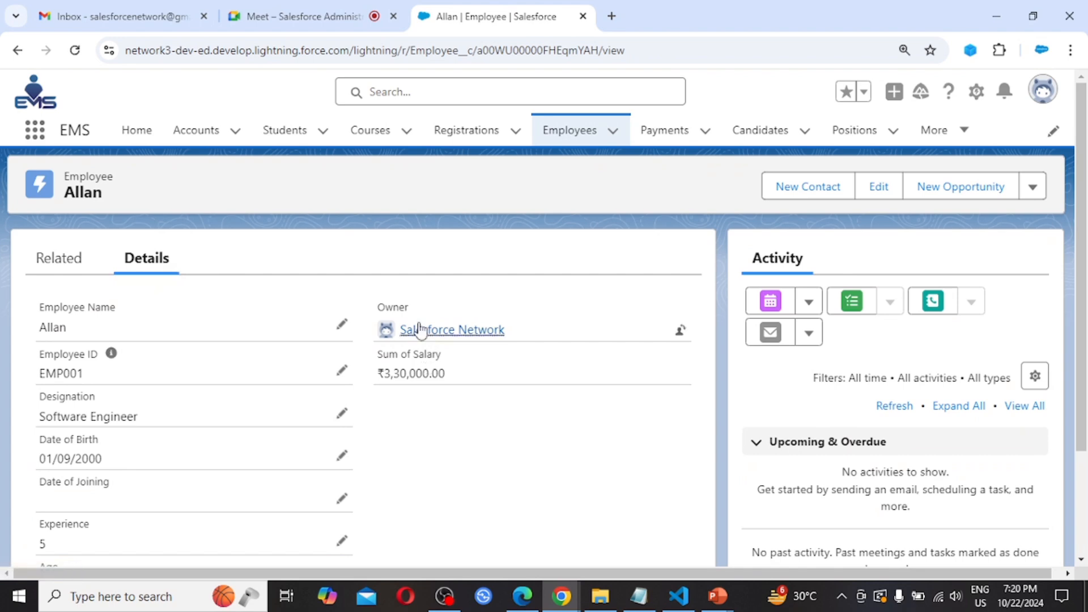
{"action": "mouse_move", "coordinate": [474, 339]}
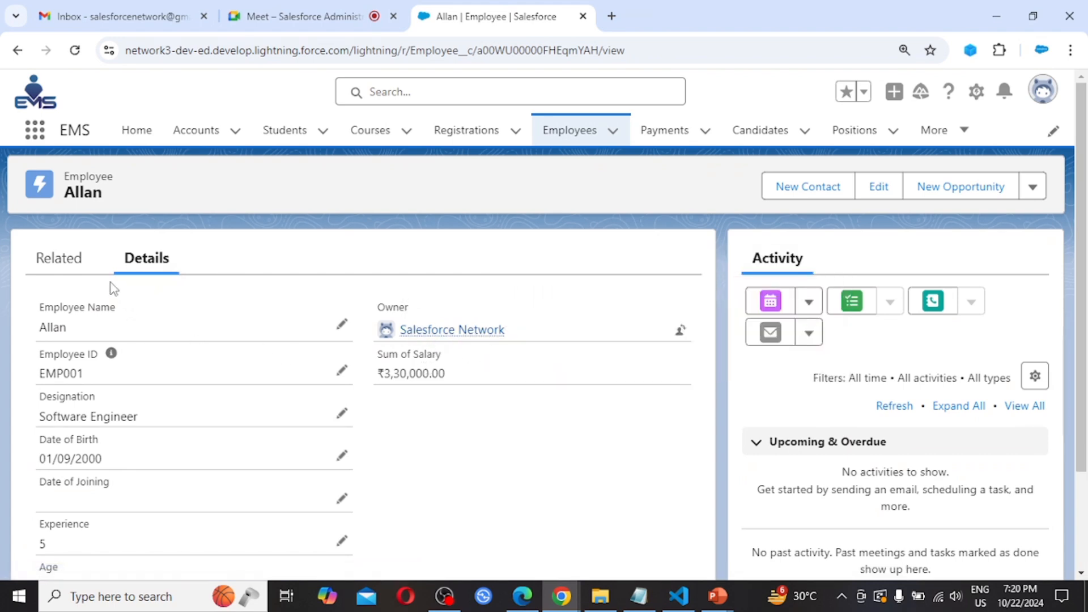
{"action": "left_click", "coordinate": [560, 142]}
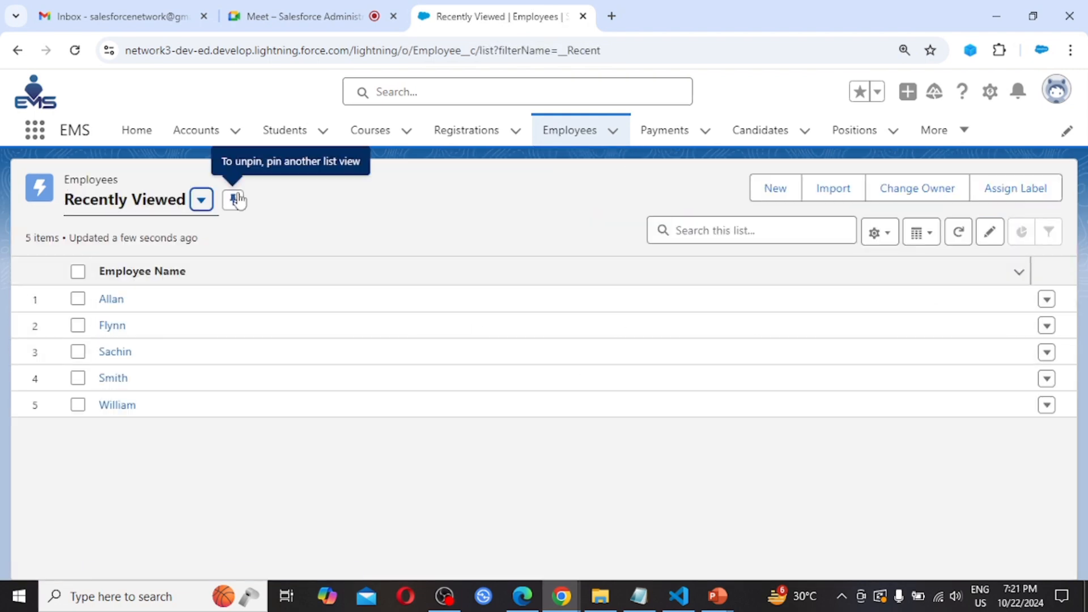
{"action": "left_click", "coordinate": [201, 203]}
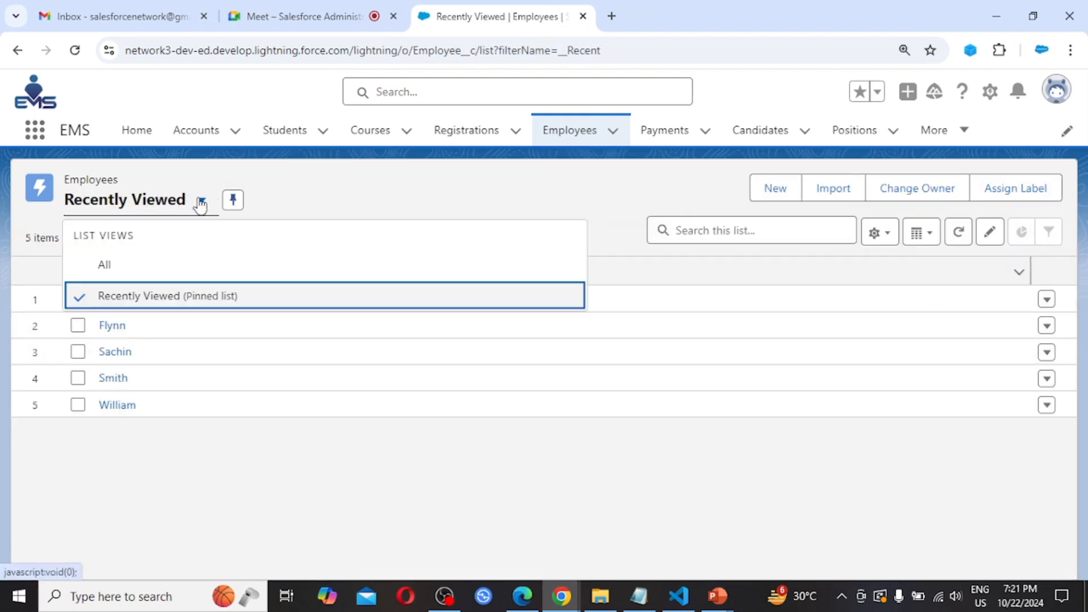
{"action": "left_click", "coordinate": [108, 266]}
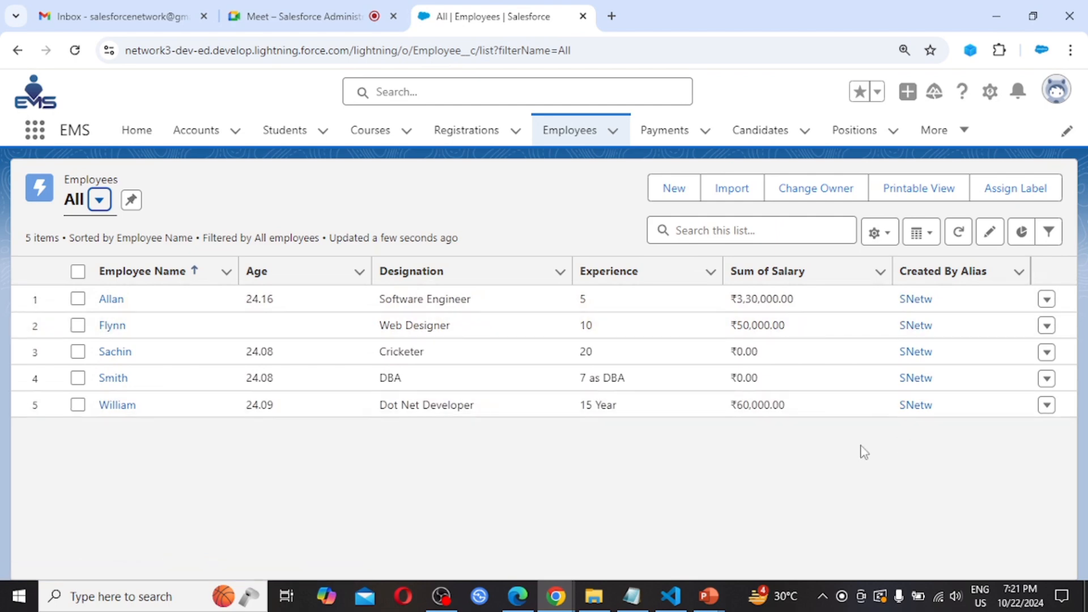
- In the Edge window, confirm User A is logged in and reload the All list view
{"action": "left_click", "coordinate": [522, 600]}
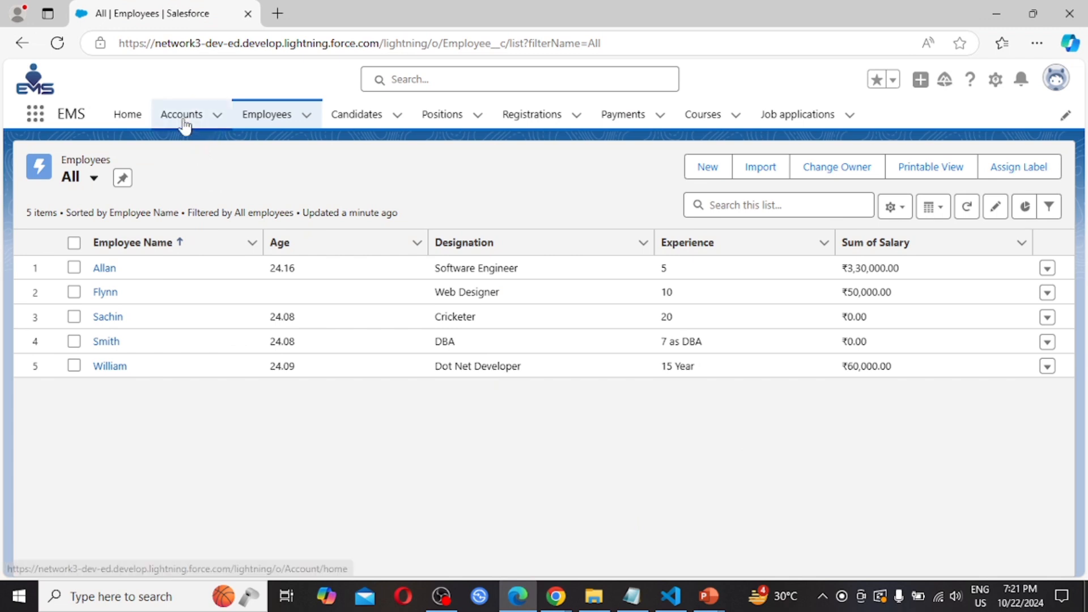
{"action": "left_click", "coordinate": [1056, 80]}
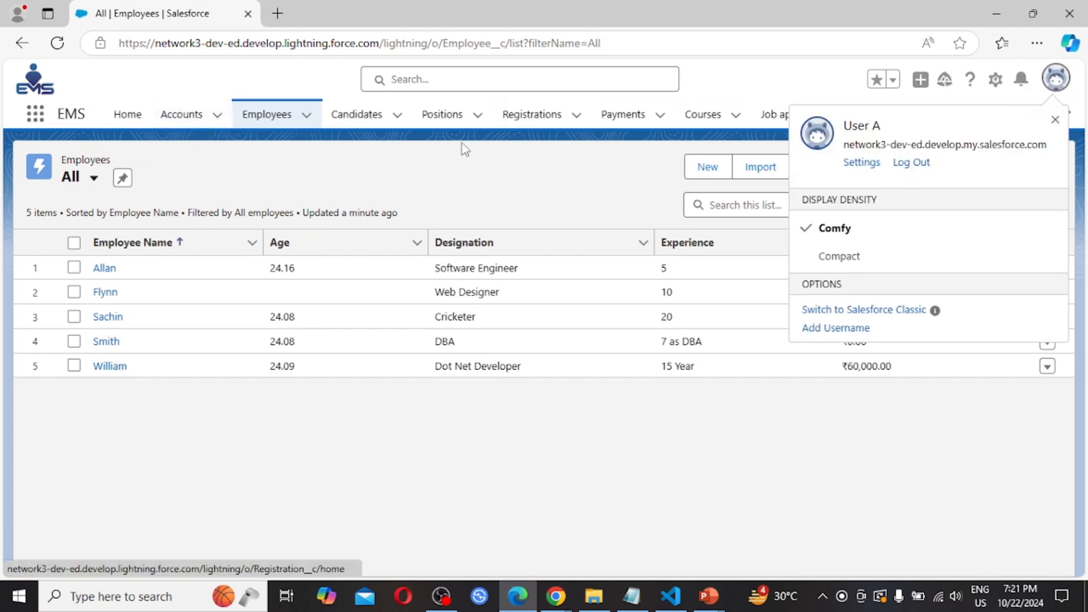
{"action": "left_click", "coordinate": [56, 43]}
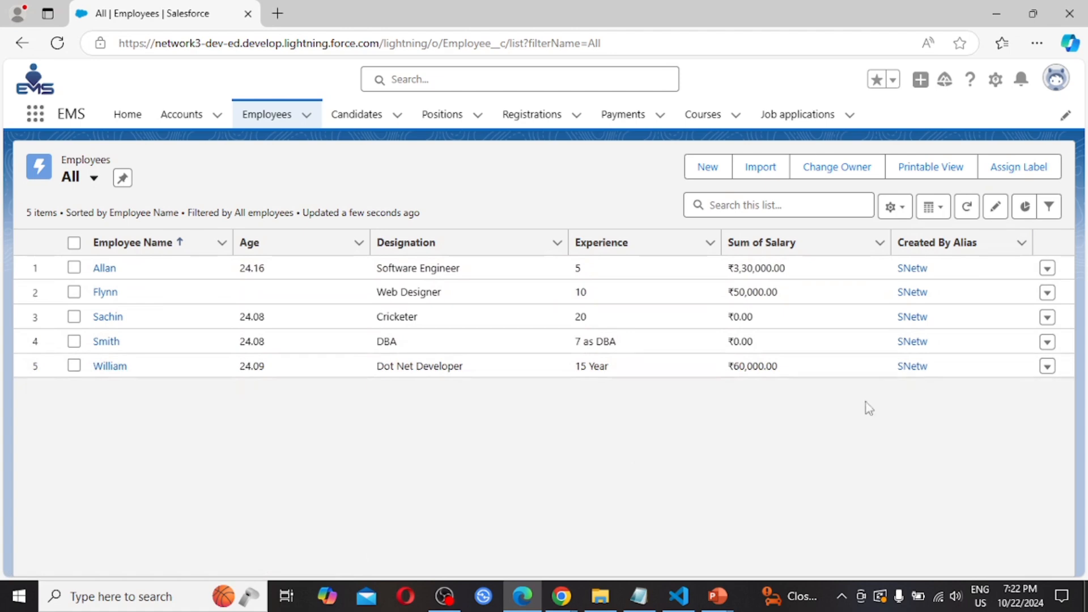
- Return to the admin's browser showing the Employees list and confirm the signed-in user
{"action": "left_click", "coordinate": [560, 599]}
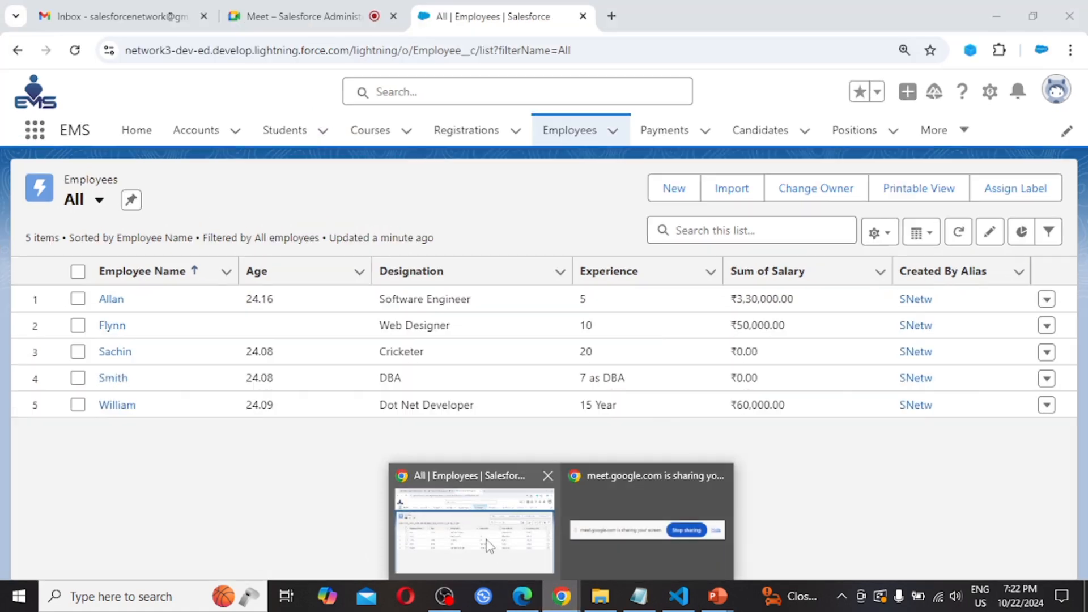
{"action": "left_click", "coordinate": [487, 540]}
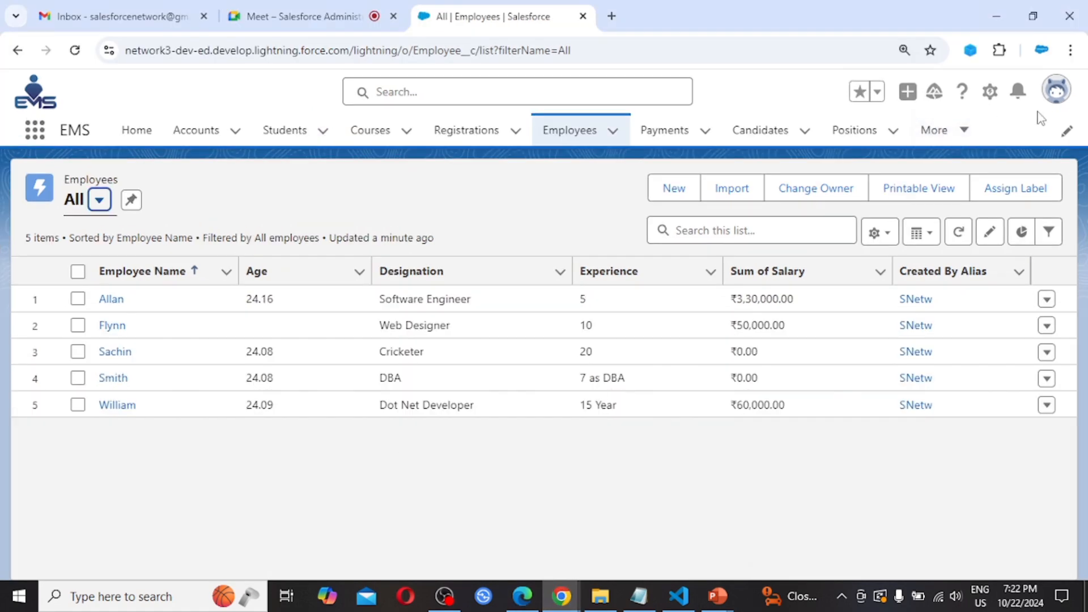
{"action": "left_click", "coordinate": [1057, 93]}
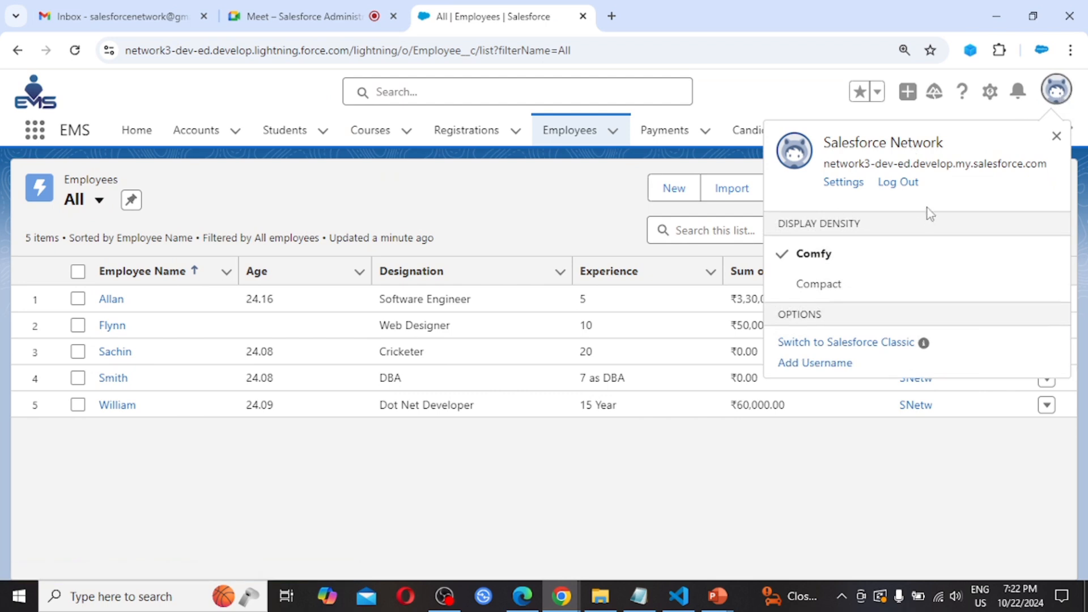
{"action": "left_click", "coordinate": [369, 193]}
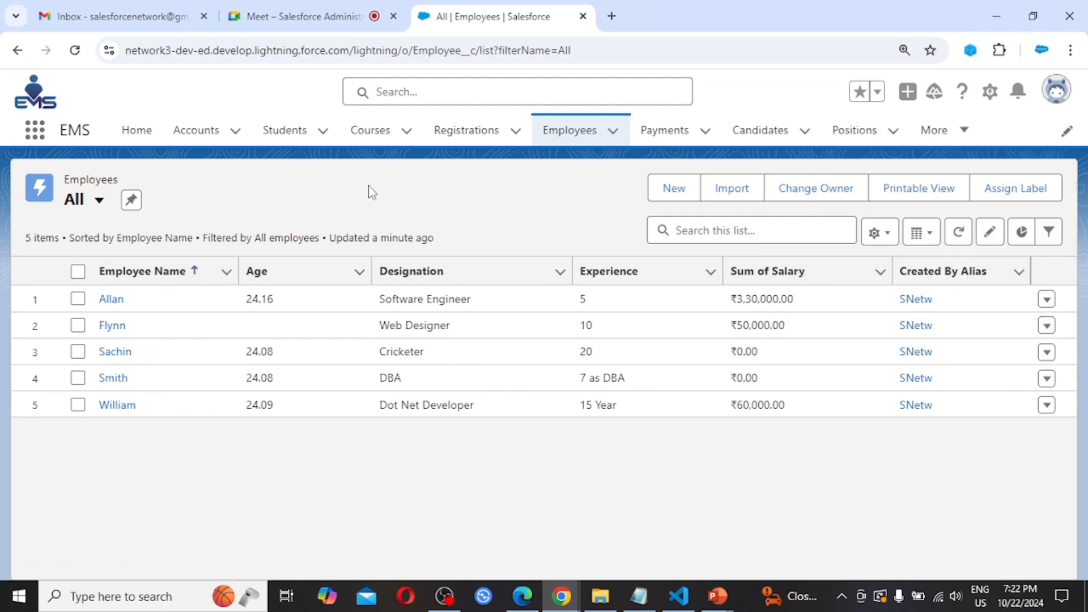
- Open Setup in a new tab and find the Sharing Settings page via Quick Find 'sharing se'
{"action": "left_click", "coordinate": [991, 94]}
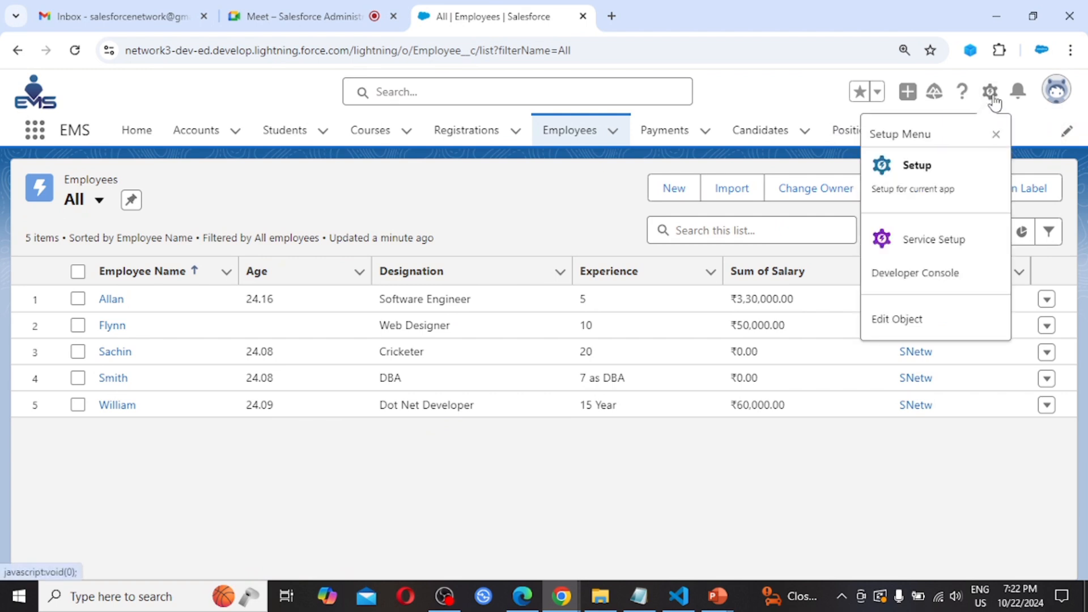
{"action": "left_click", "coordinate": [933, 177]}
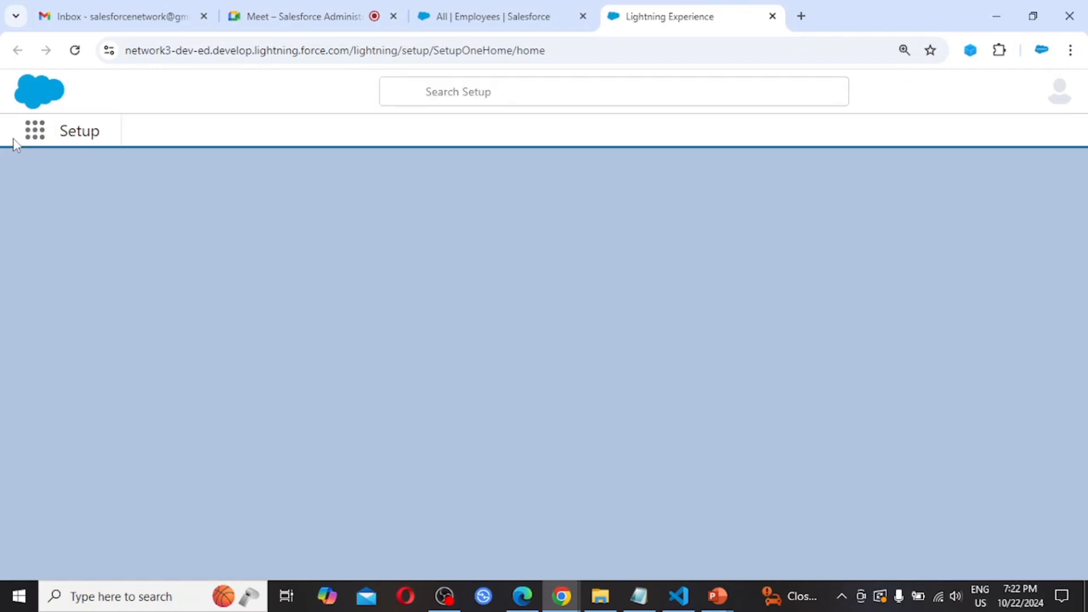
{"action": "left_click", "coordinate": [96, 187]}
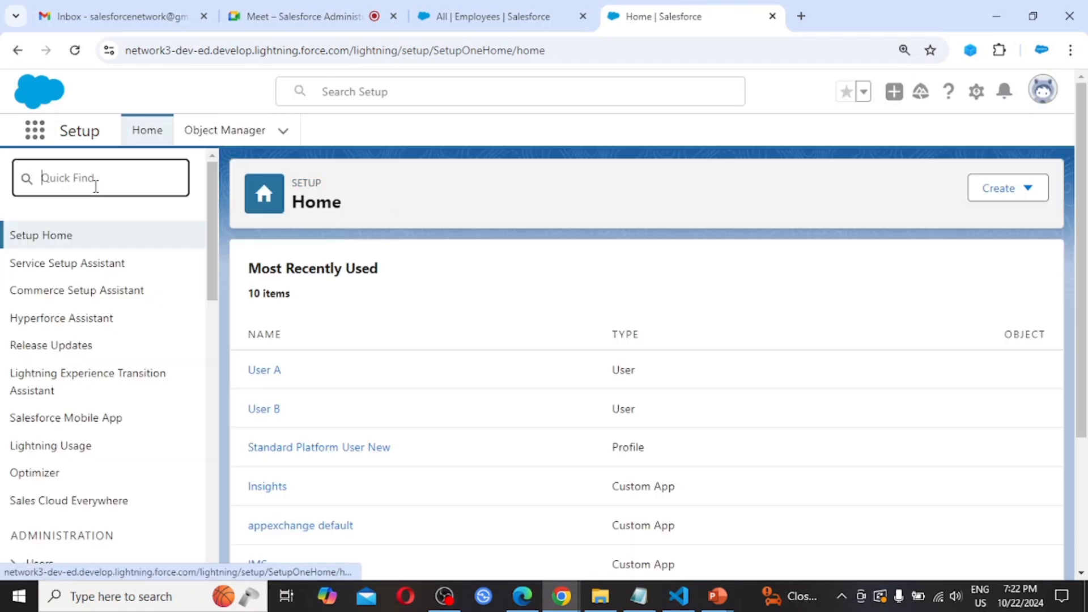
{"action": "type", "text": "s"}
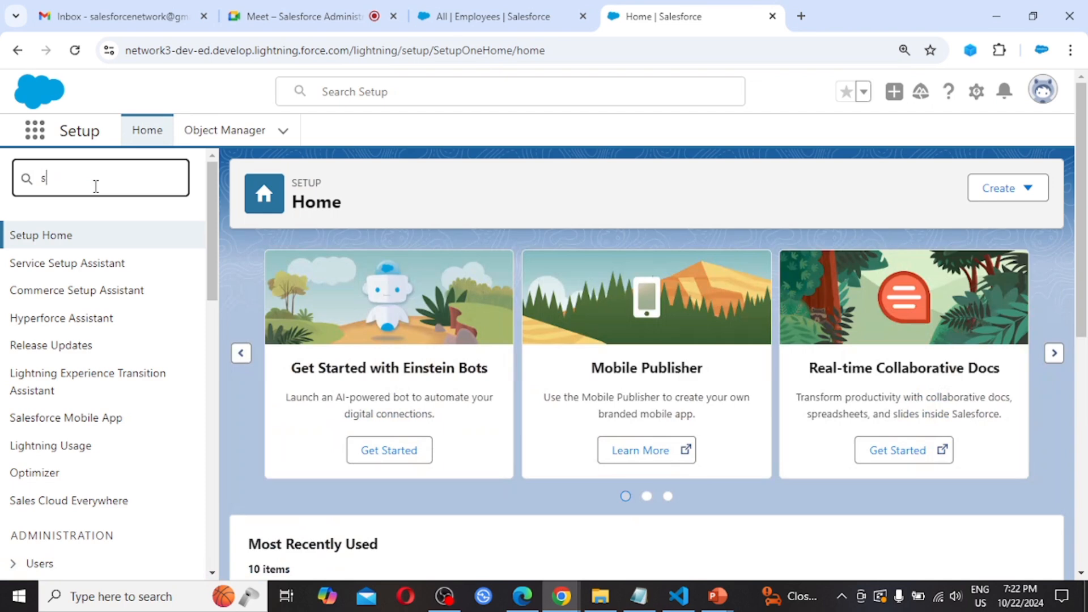
{"action": "type", "text": "ha"}
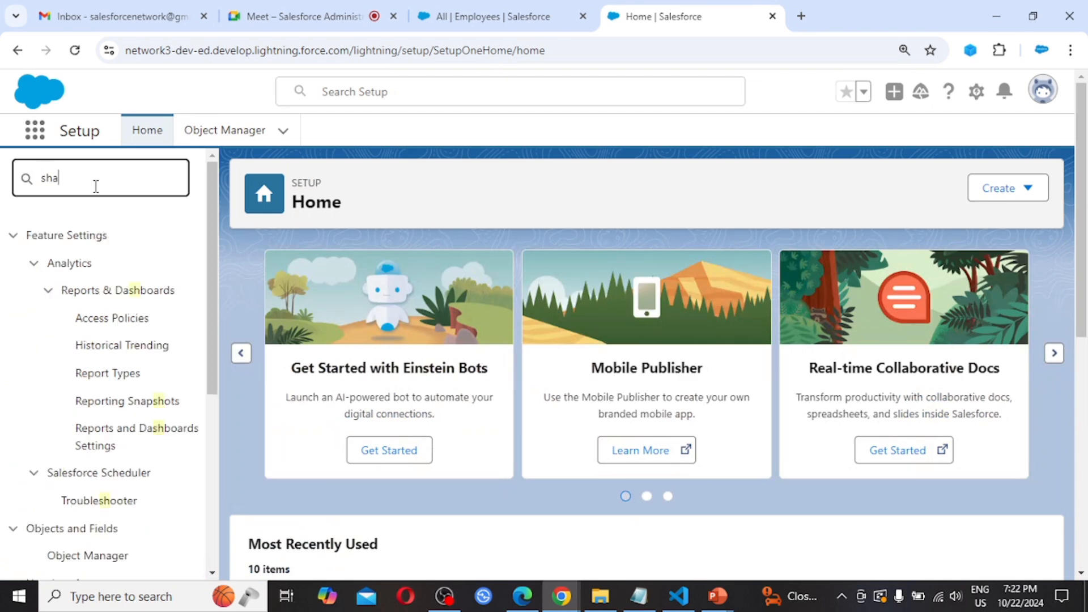
{"action": "type", "text": "ring se"}
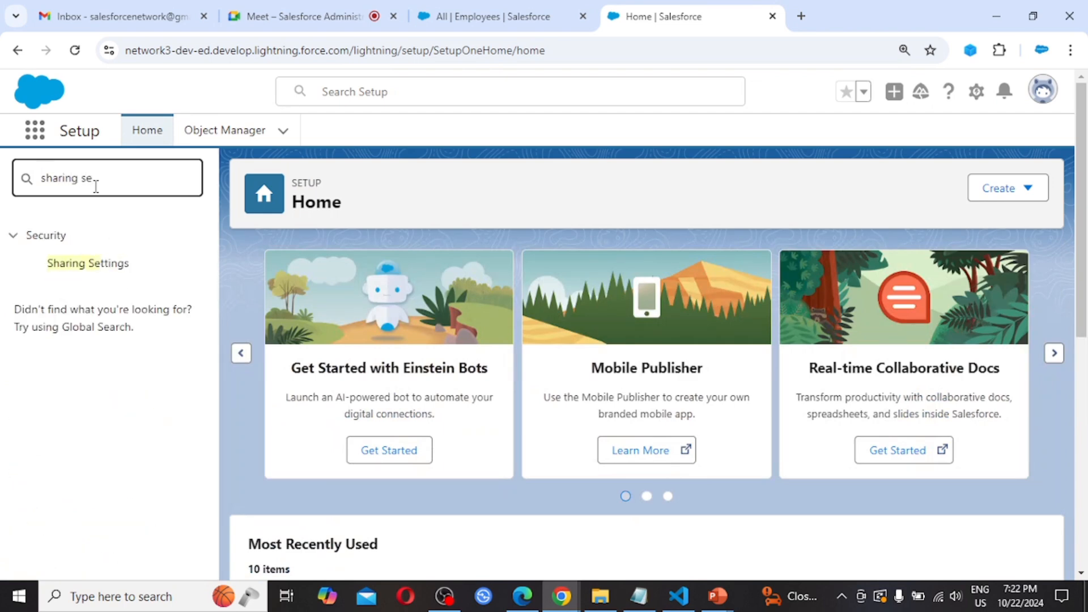
{"action": "left_click", "coordinate": [105, 270]}
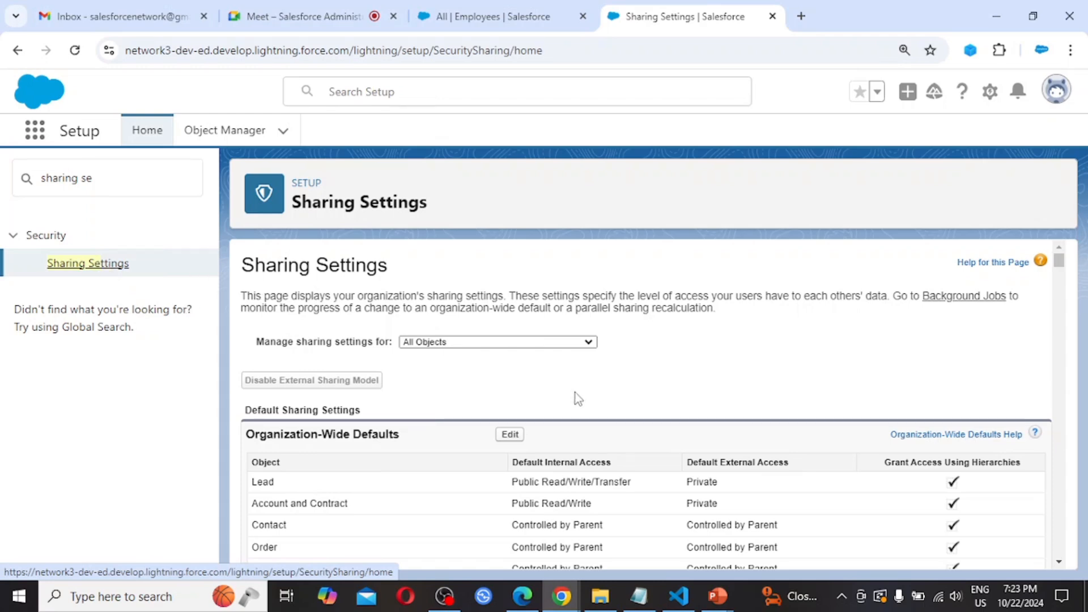
- Edit the organization-wide defaults, change Employee Default Internal Access to Private, and save
{"action": "scroll", "coordinate": [577, 397], "scroll_direction": "down", "scroll_amount": 2}
{"action": "scroll", "coordinate": [577, 397], "scroll_direction": "down", "scroll_amount": 1}
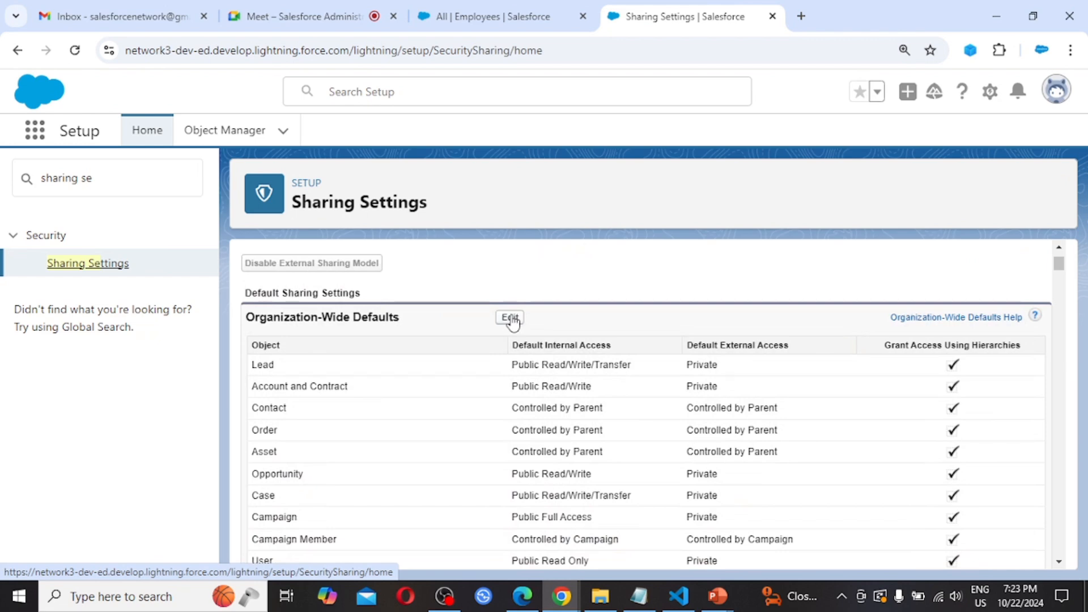
{"action": "left_click", "coordinate": [512, 319]}
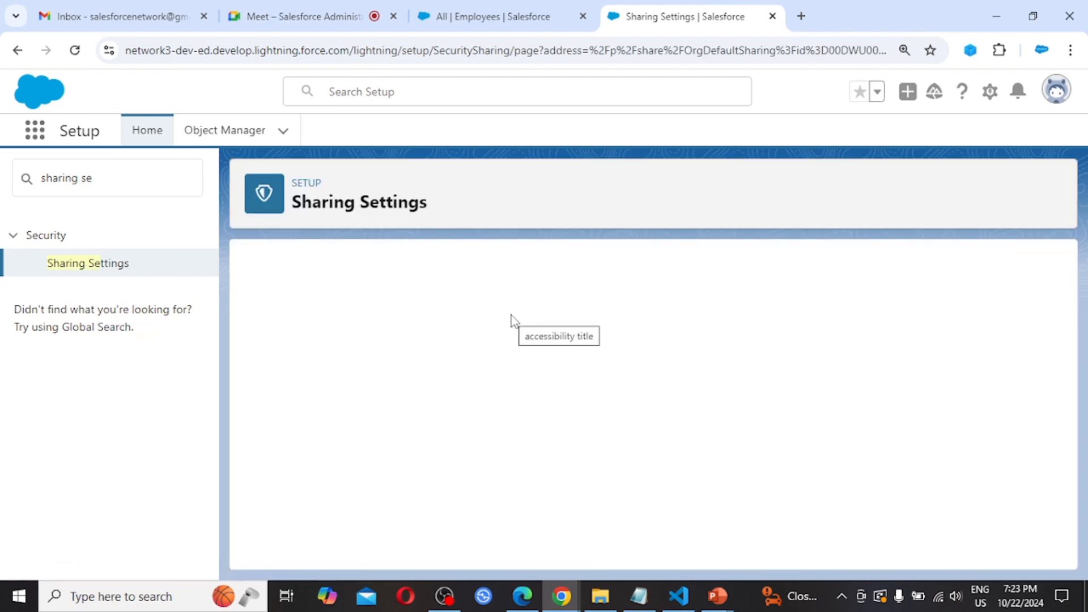
{"action": "scroll", "coordinate": [571, 504], "scroll_direction": "down", "scroll_amount": 8}
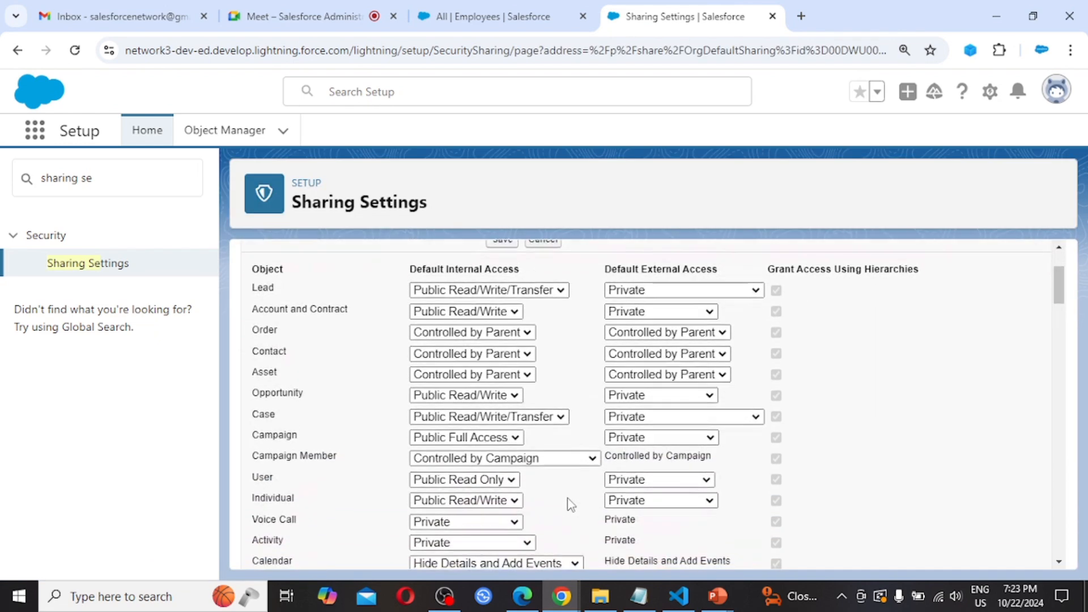
{"action": "scroll", "coordinate": [570, 504], "scroll_direction": "down", "scroll_amount": 10}
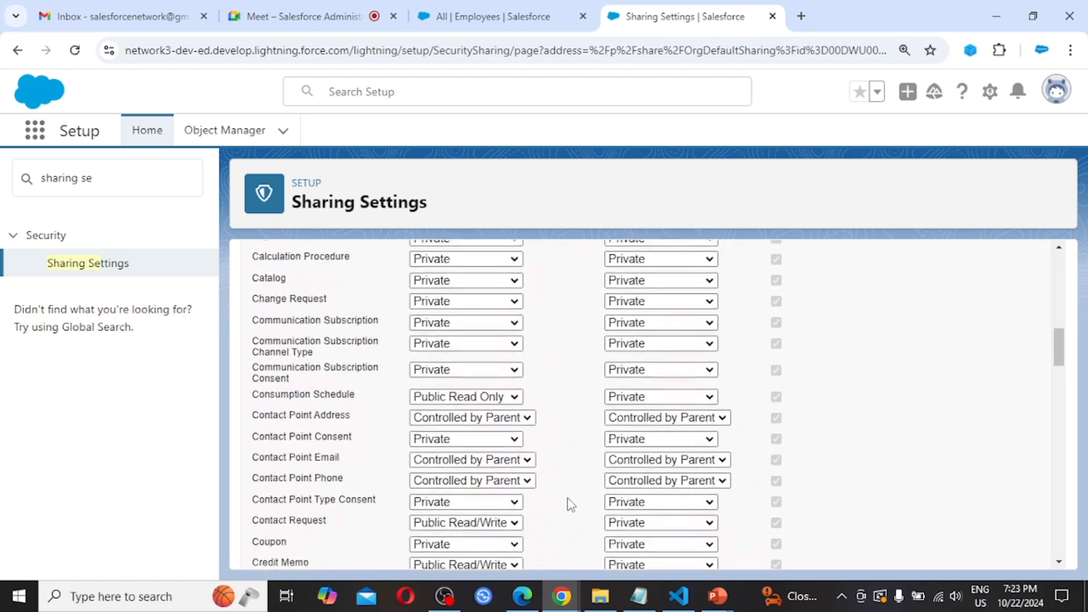
{"action": "scroll", "coordinate": [571, 504], "scroll_direction": "down", "scroll_amount": 10}
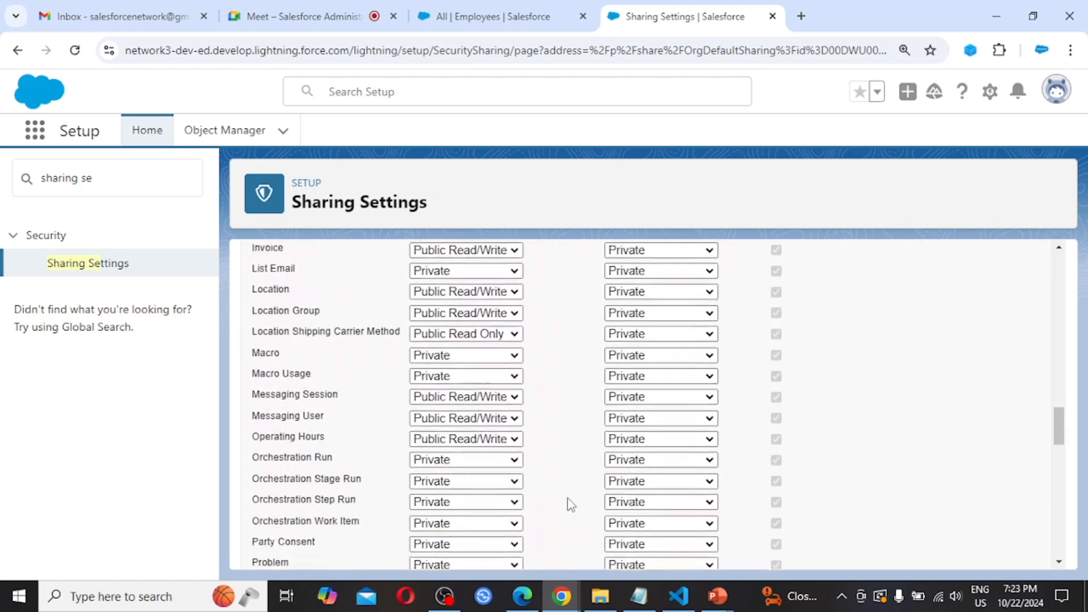
{"action": "scroll", "coordinate": [571, 504], "scroll_direction": "down", "scroll_amount": 10}
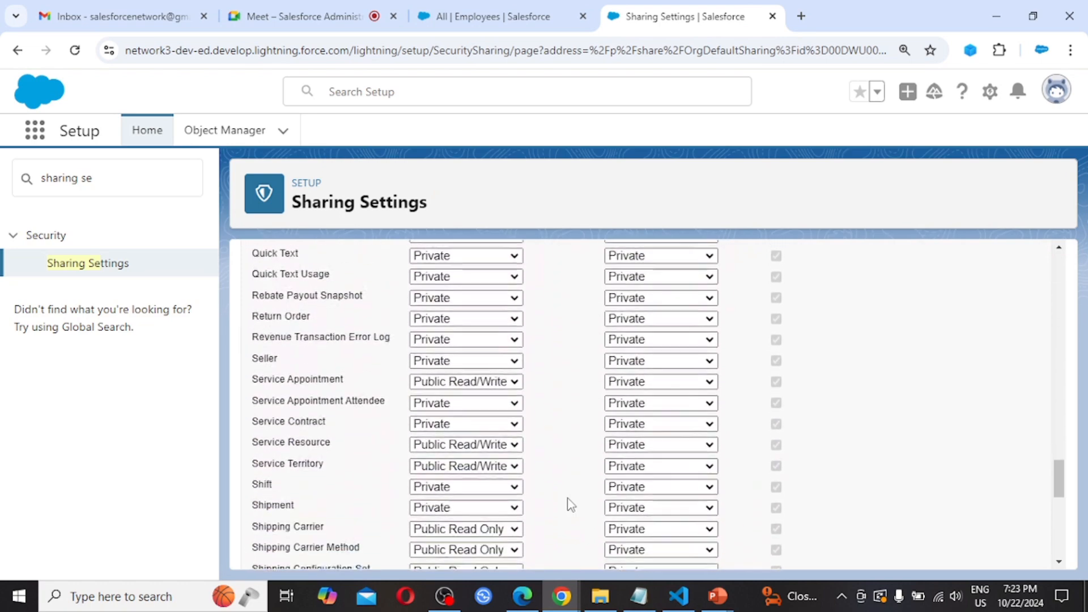
{"action": "scroll", "coordinate": [569, 503], "scroll_direction": "down", "scroll_amount": 3}
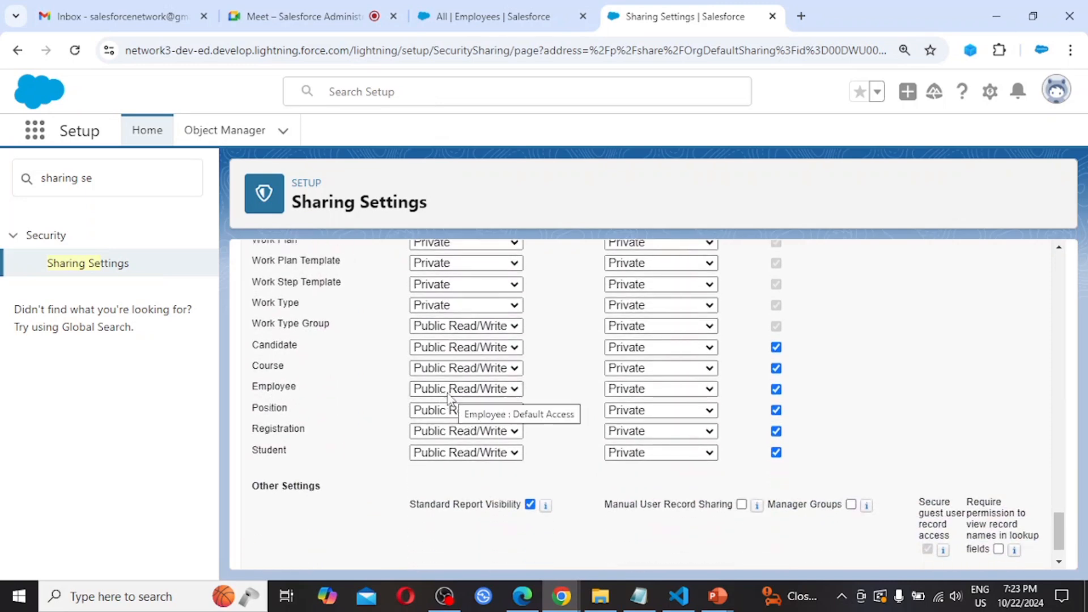
{"action": "left_click", "coordinate": [508, 390]}
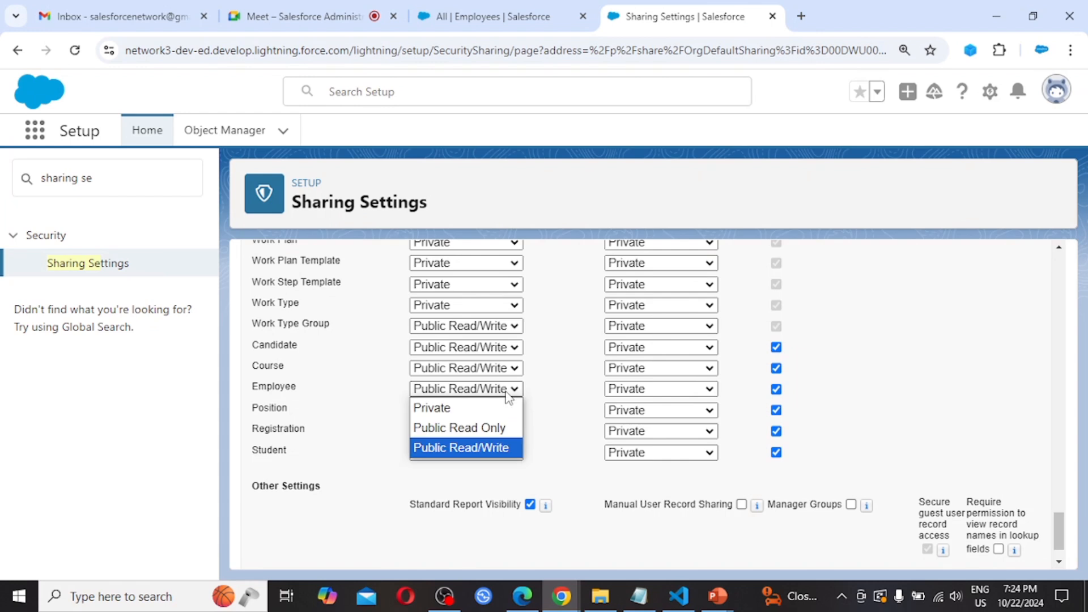
{"action": "left_click", "coordinate": [432, 408]}
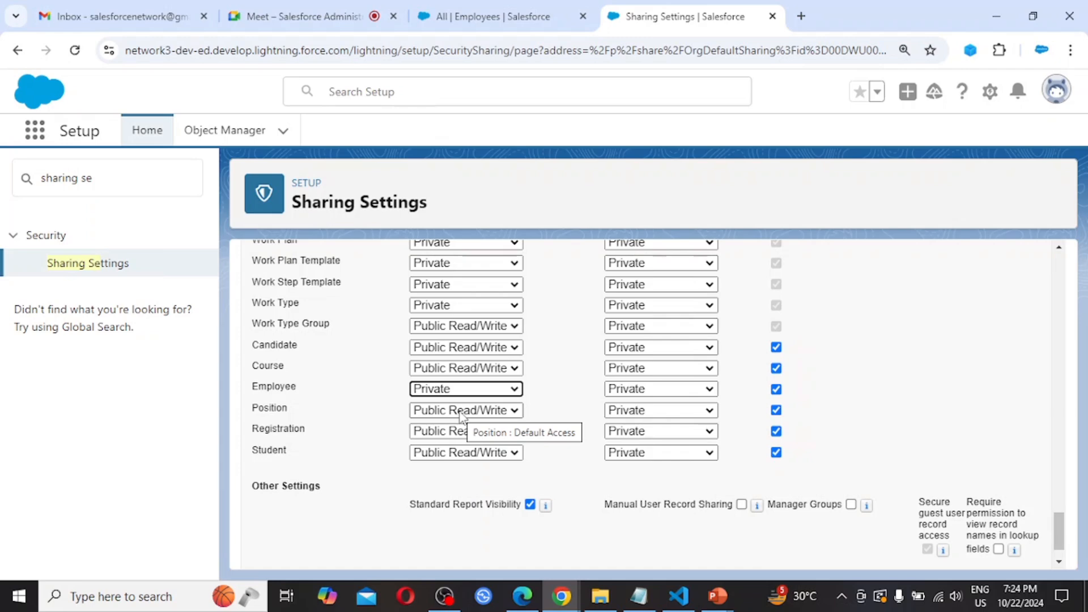
{"action": "scroll", "coordinate": [705, 482], "scroll_direction": "down", "scroll_amount": 1}
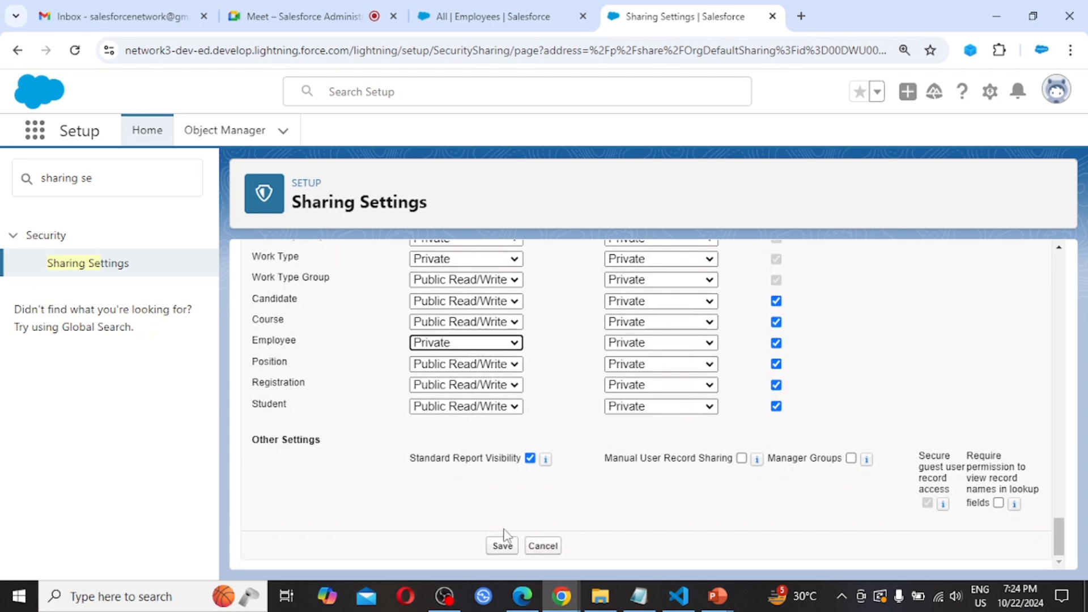
{"action": "left_click", "coordinate": [499, 547]}
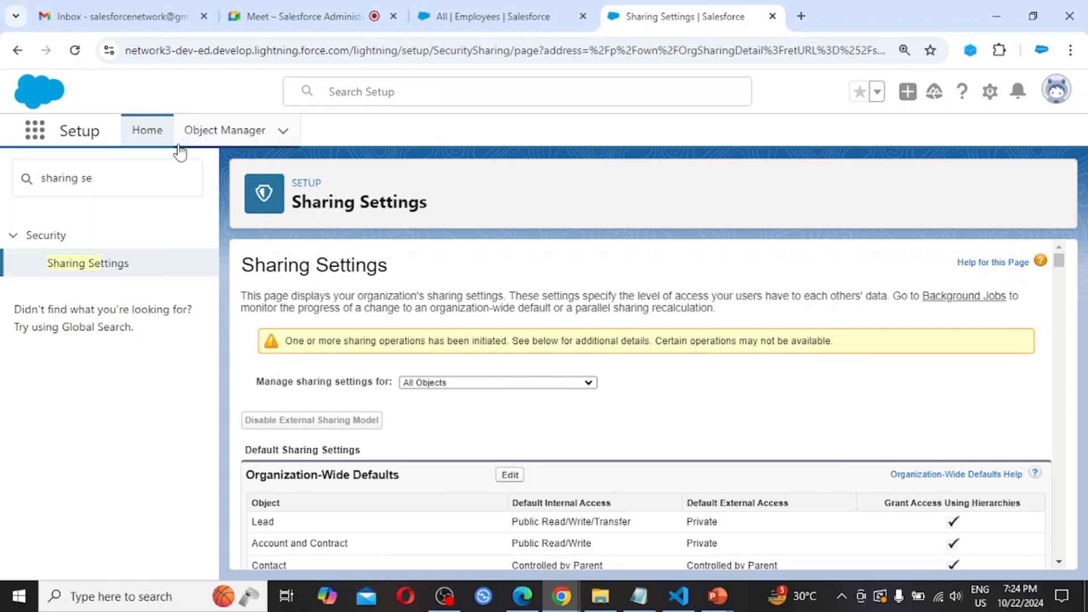
- Reload Sharing Settings, then confirm the admin user and refresh the Employees All list showing five records
{"action": "left_click", "coordinate": [75, 53]}
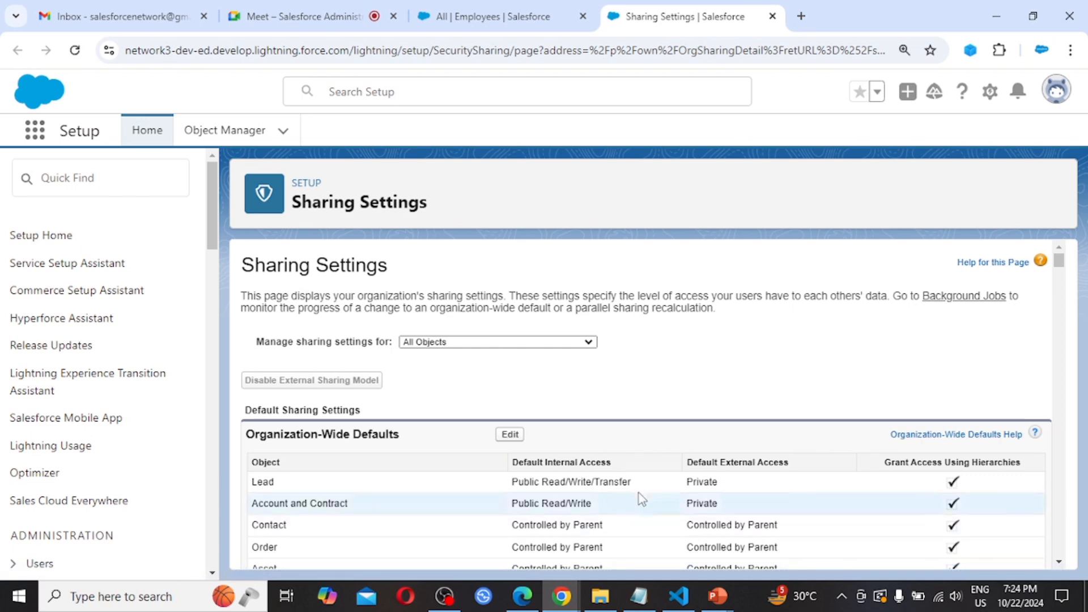
{"action": "left_click", "coordinate": [525, 11]}
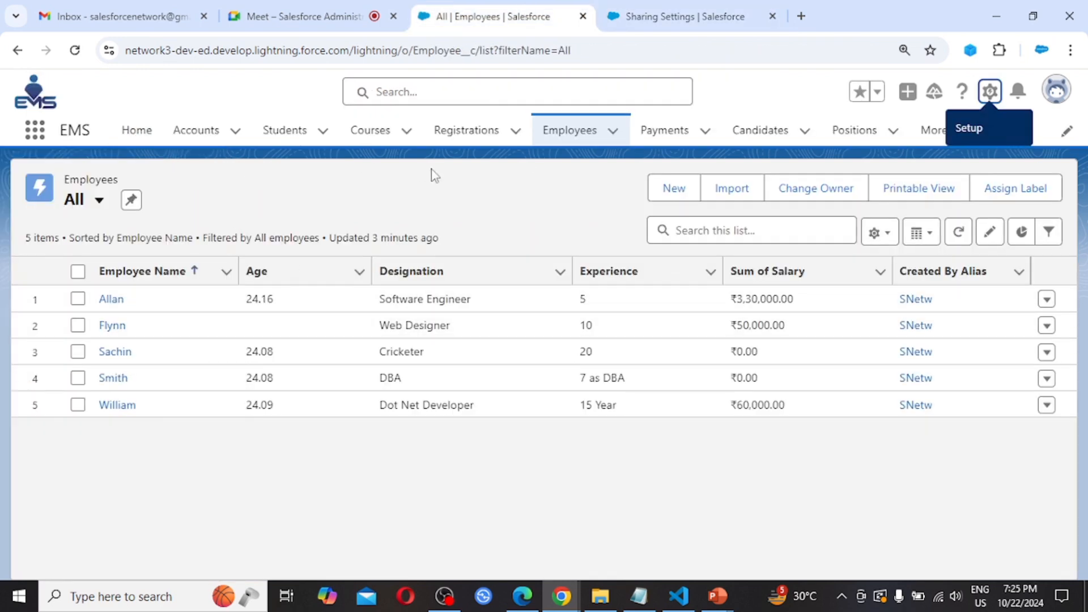
{"action": "left_click", "coordinate": [1062, 101]}
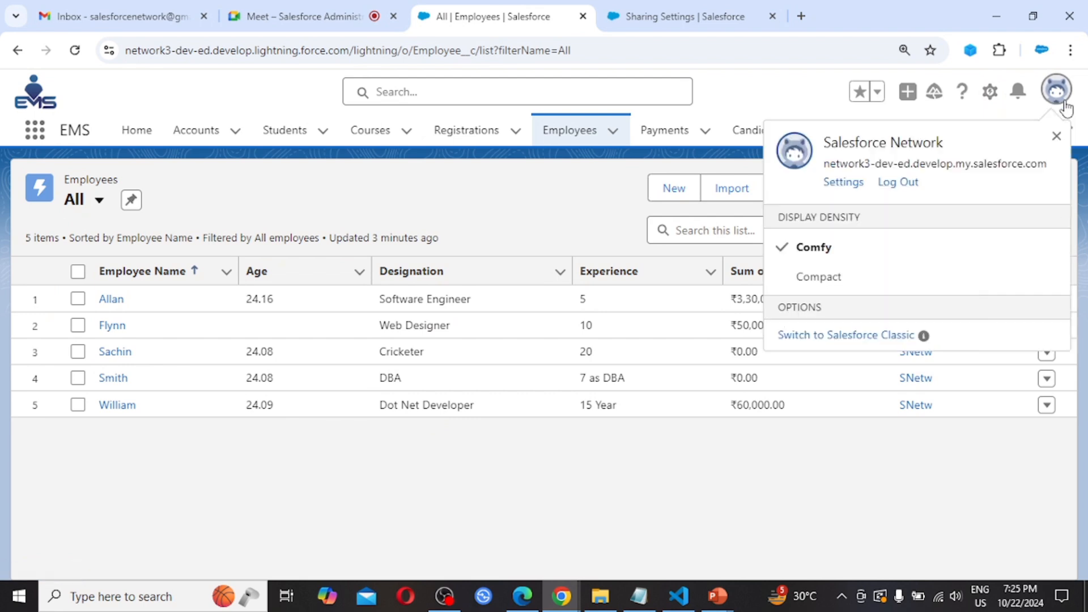
{"action": "left_click", "coordinate": [152, 101]}
{"action": "left_click", "coordinate": [74, 51]}
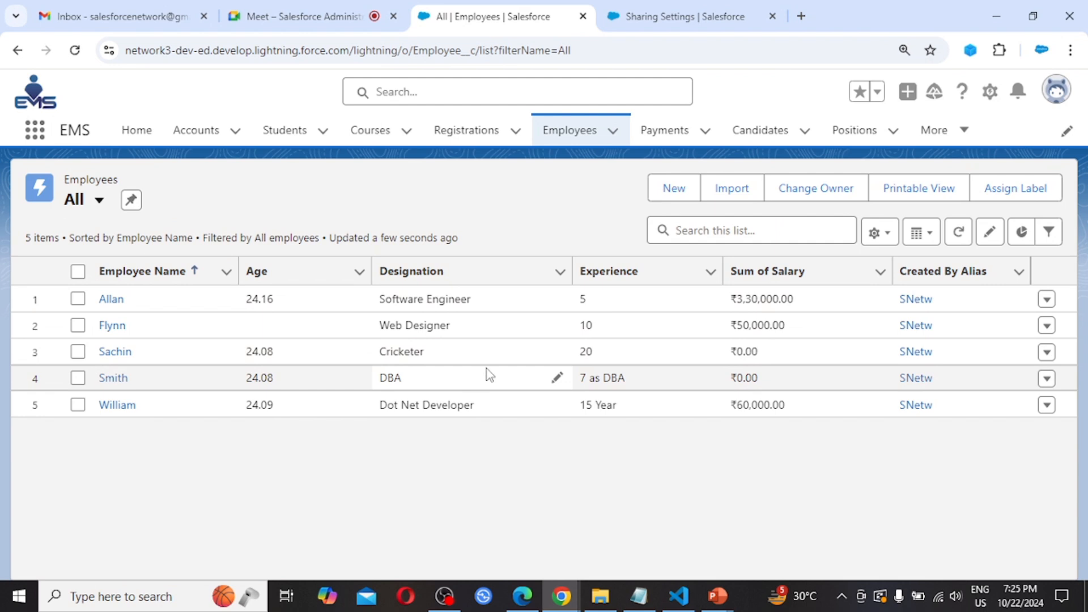
- In User A's browser, open the Employees tab, reload it, and switch to the All list view
{"action": "left_click", "coordinate": [522, 598]}
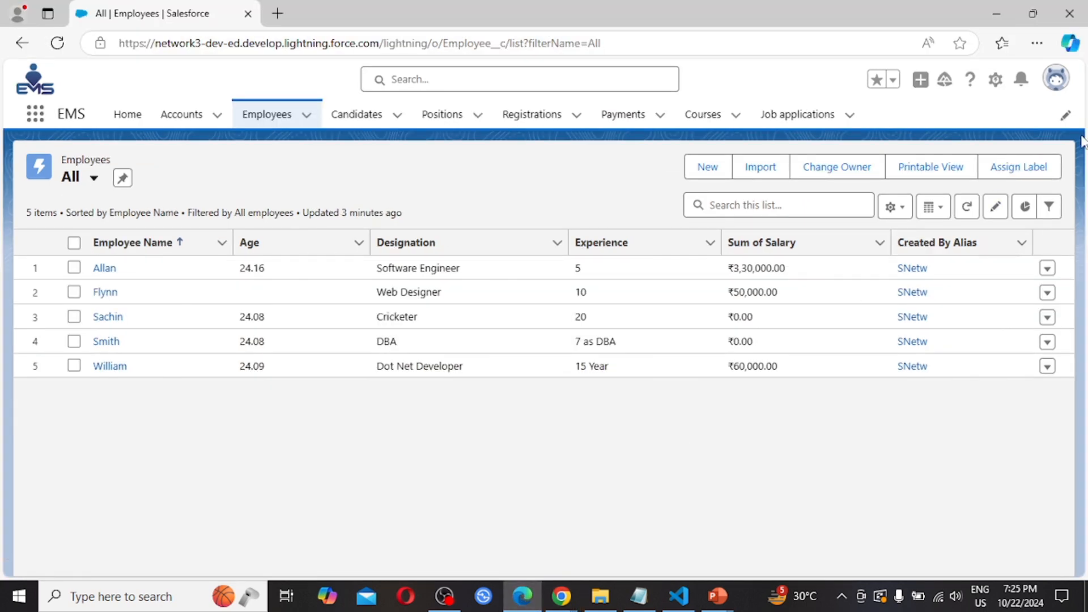
{"action": "left_click", "coordinate": [1055, 79]}
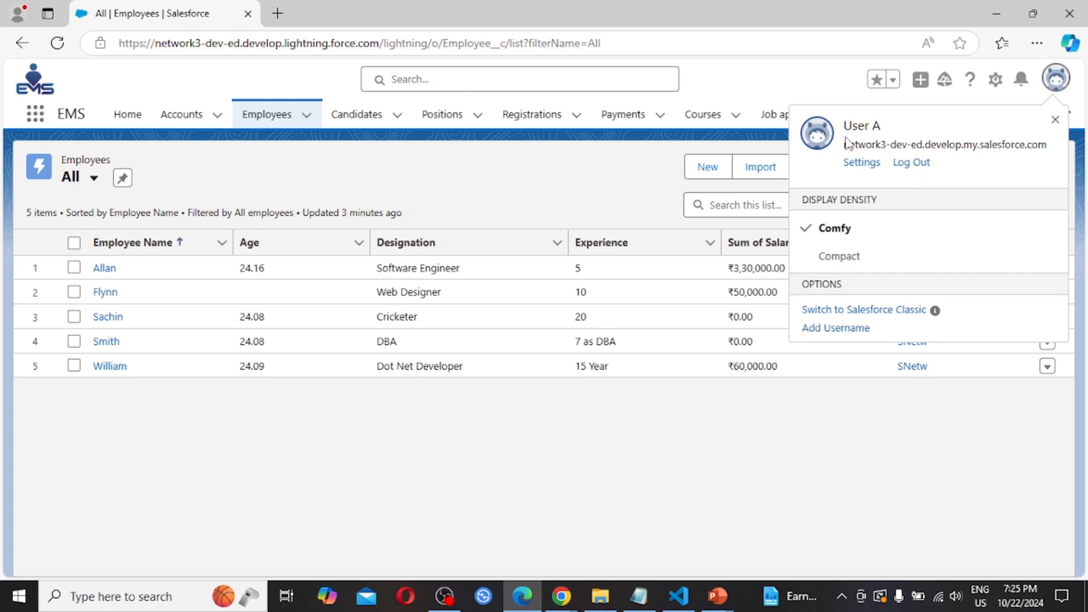
{"action": "left_click", "coordinate": [267, 116]}
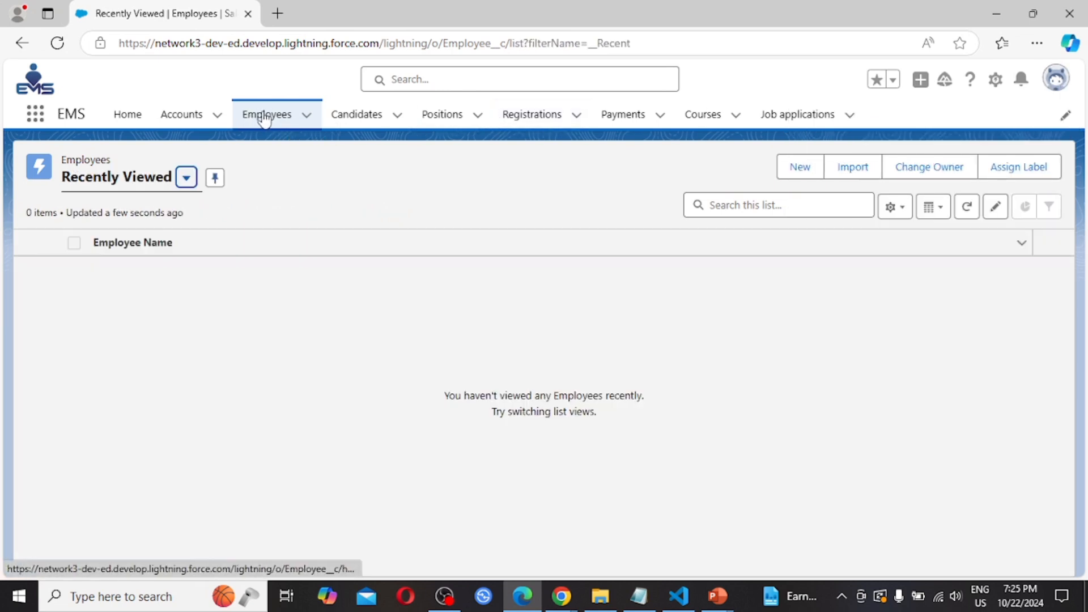
{"action": "left_click", "coordinate": [59, 50]}
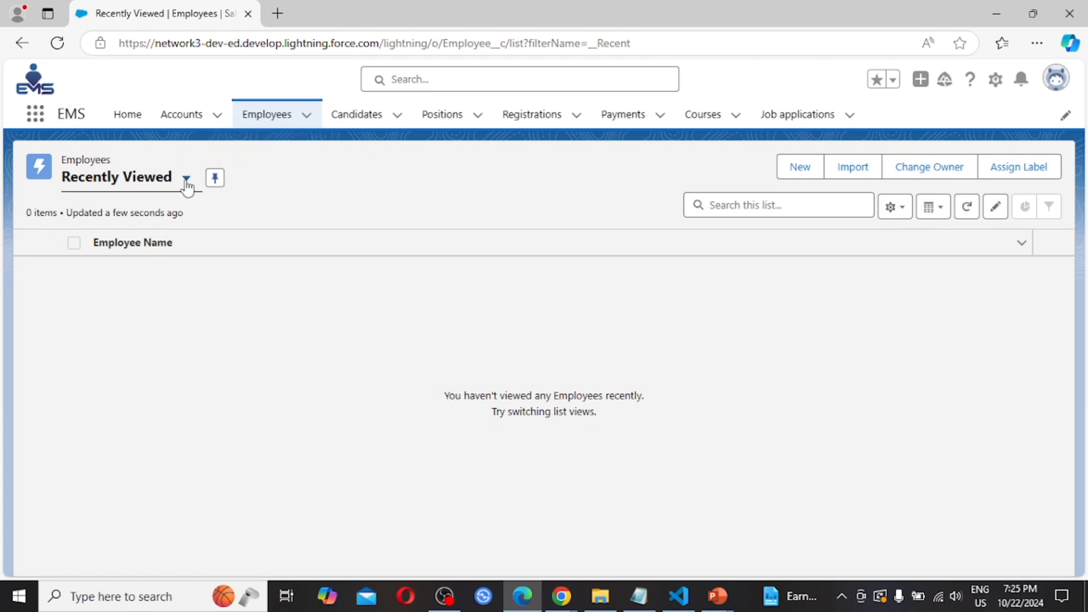
{"action": "left_click", "coordinate": [186, 179]}
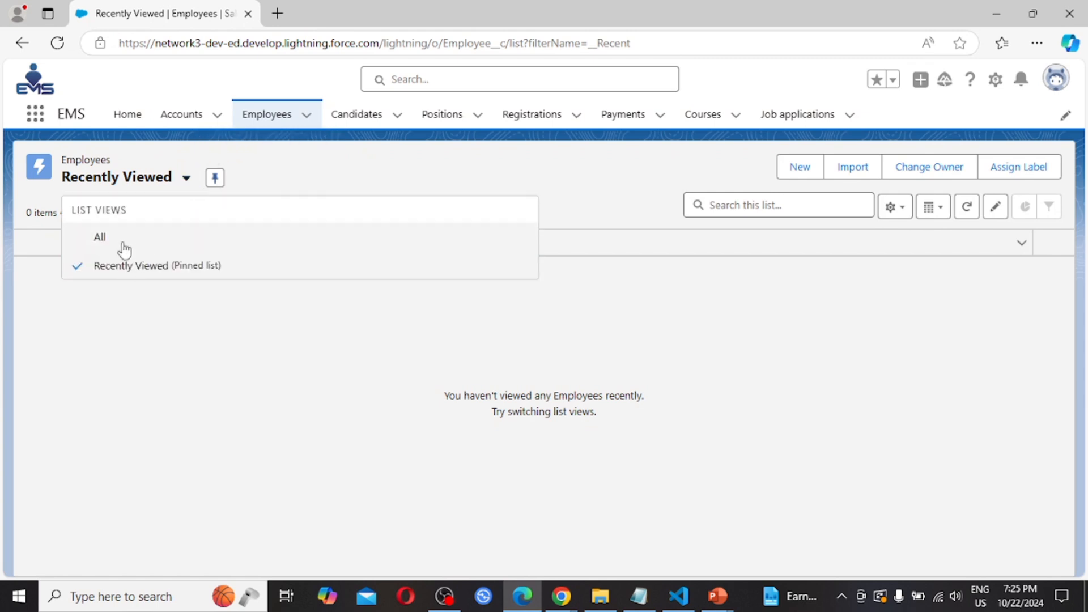
{"action": "left_click", "coordinate": [117, 242]}
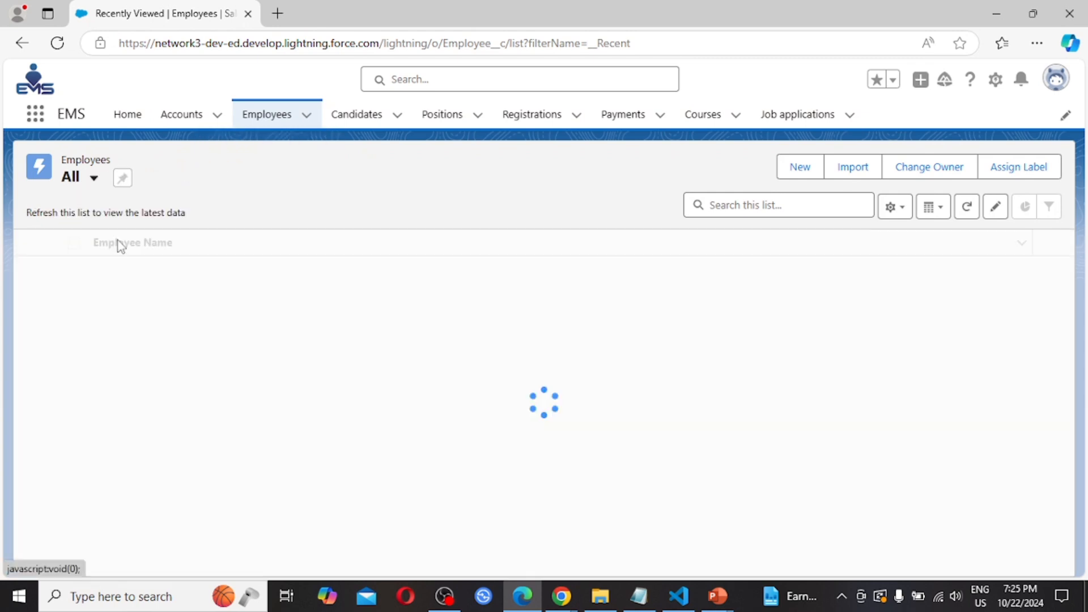
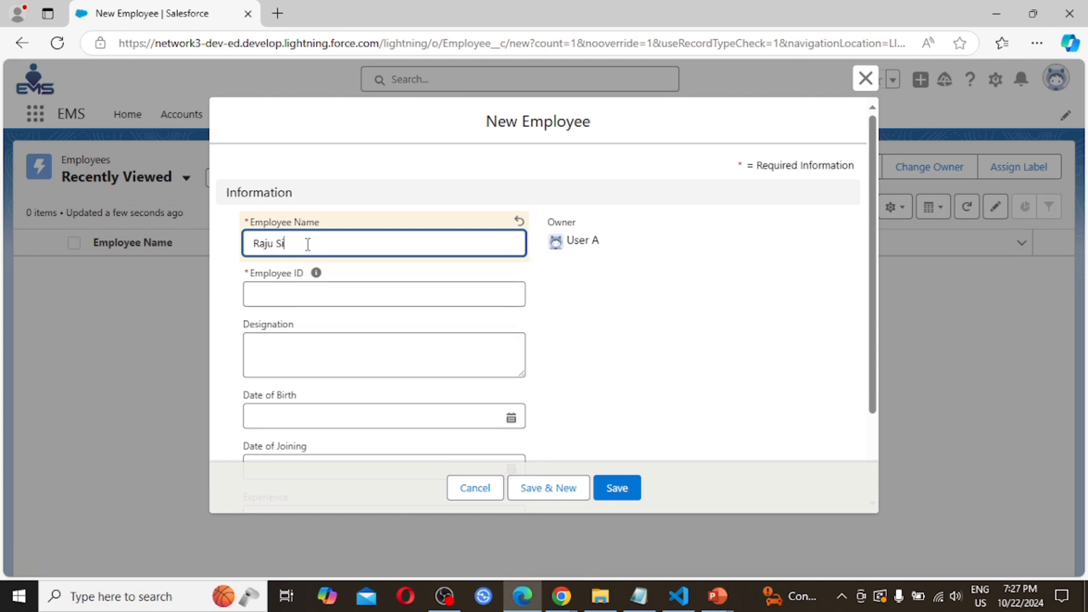
- Enter Employee ID EMP009 and Designation 'Sr. Software Engineer'
{"action": "key", "text": "Tab"}
{"action": "type", "text": "E"}
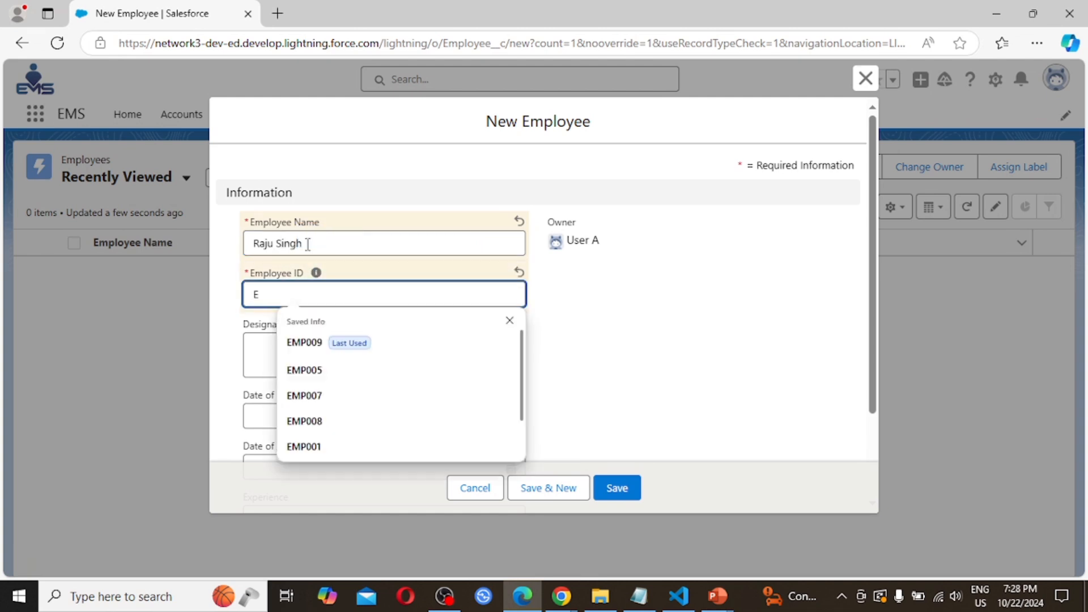
{"action": "key", "text": "Down"}
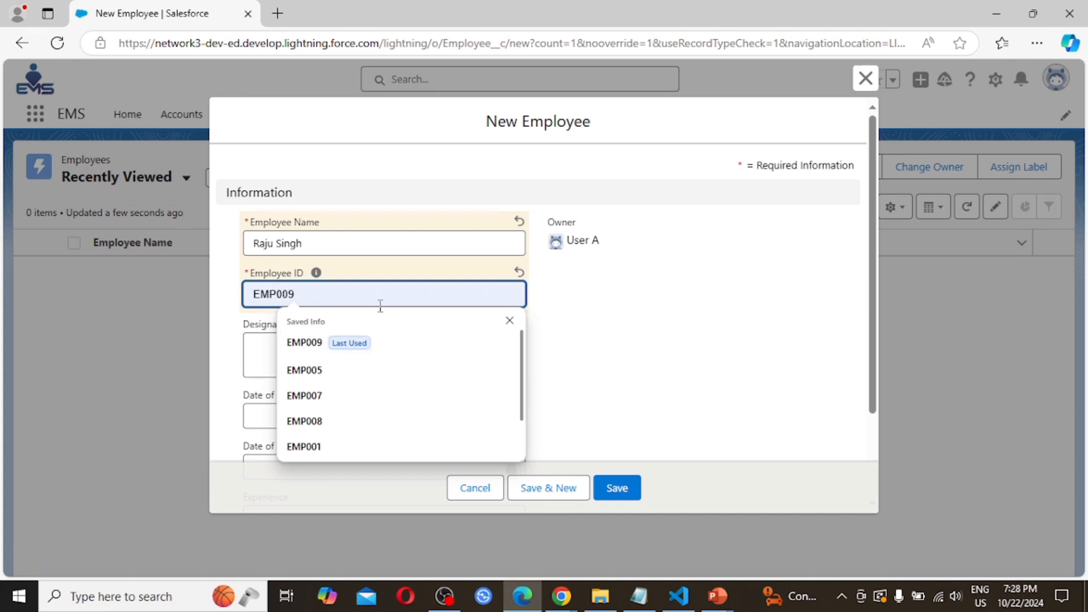
{"action": "key", "text": "Tab"}
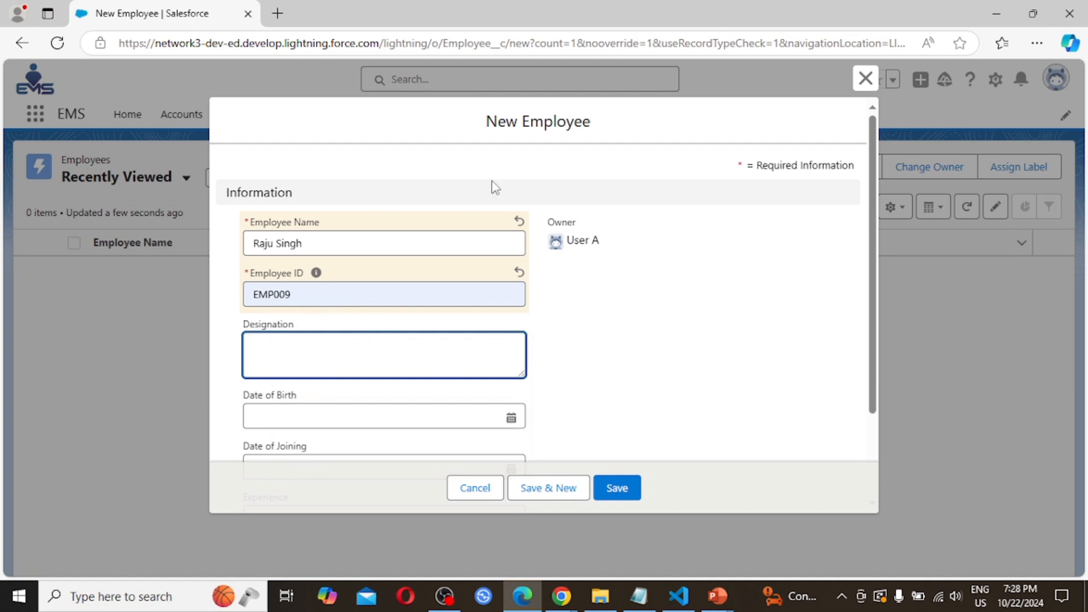
{"action": "type", "text": "Se"}
{"action": "key", "text": "BackSpace"}
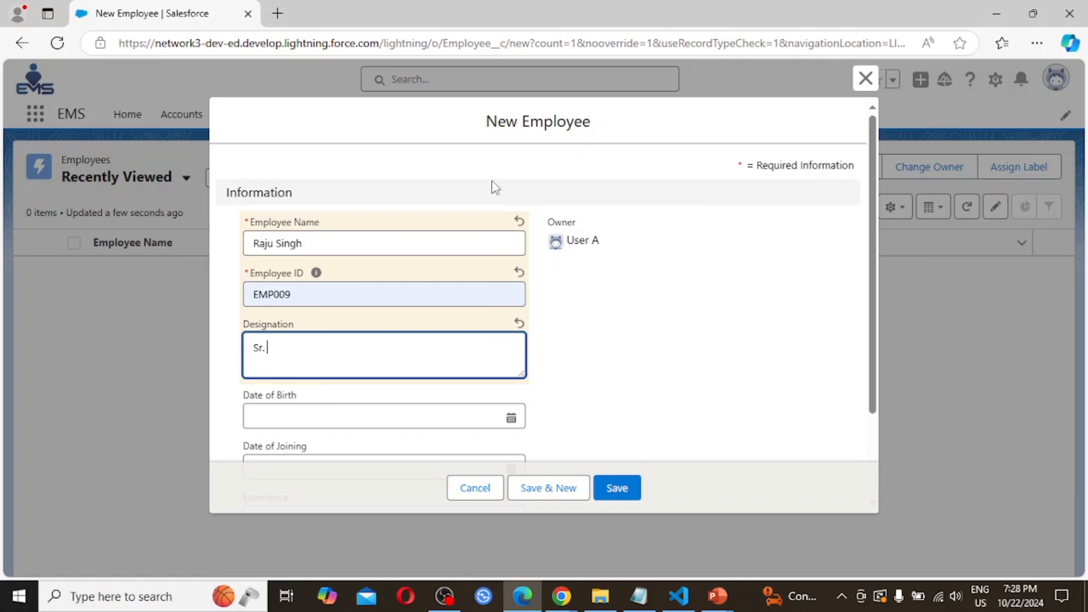
{"action": "type", "text": "r. Software Engineer"}
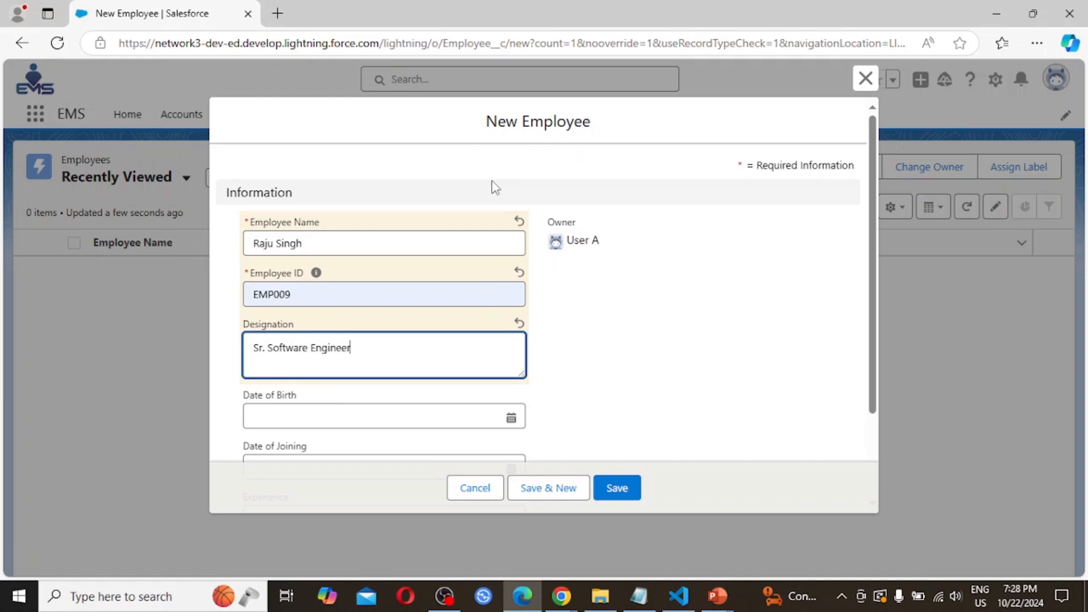
- Set Date of Birth to 22/10/2000 and Date of Joining to 22/10/2020
{"action": "left_click", "coordinate": [510, 416]}
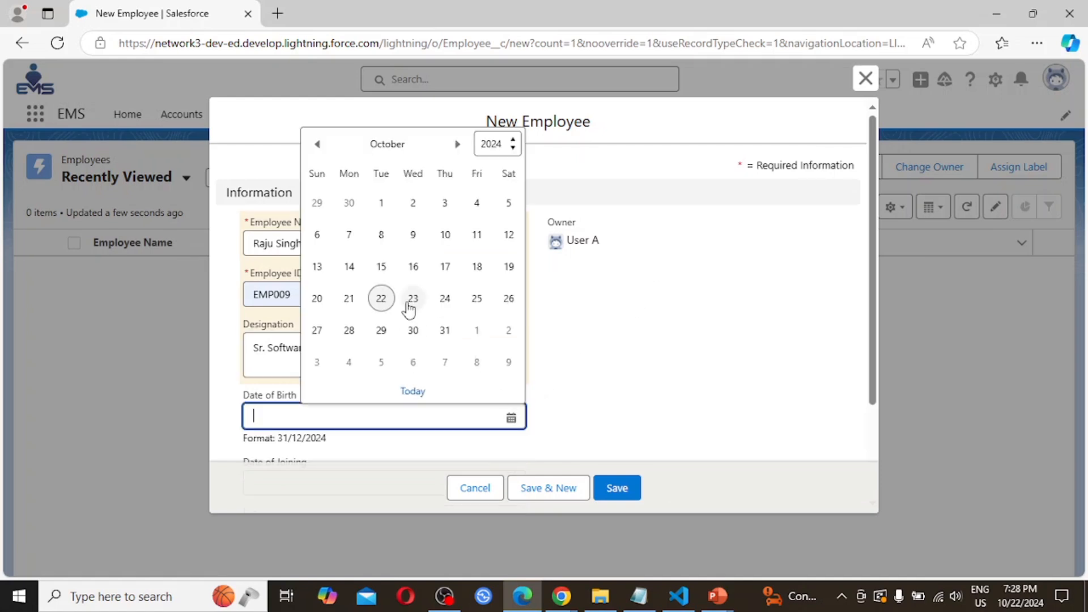
{"action": "left_click", "coordinate": [381, 298]}
{"action": "key", "text": "BackSpace"}
{"action": "key", "text": "BackSpace"}
{"action": "type", "text": "000"}
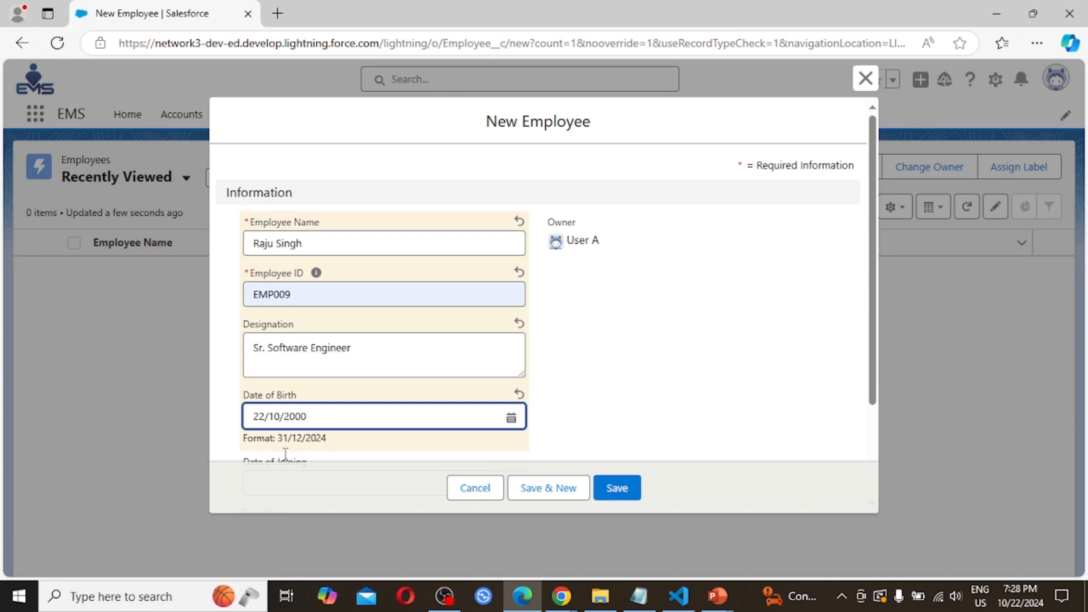
{"action": "scroll", "coordinate": [405, 393], "scroll_direction": "down", "scroll_amount": 1}
{"action": "scroll", "coordinate": [406, 393], "scroll_direction": "down", "scroll_amount": 1}
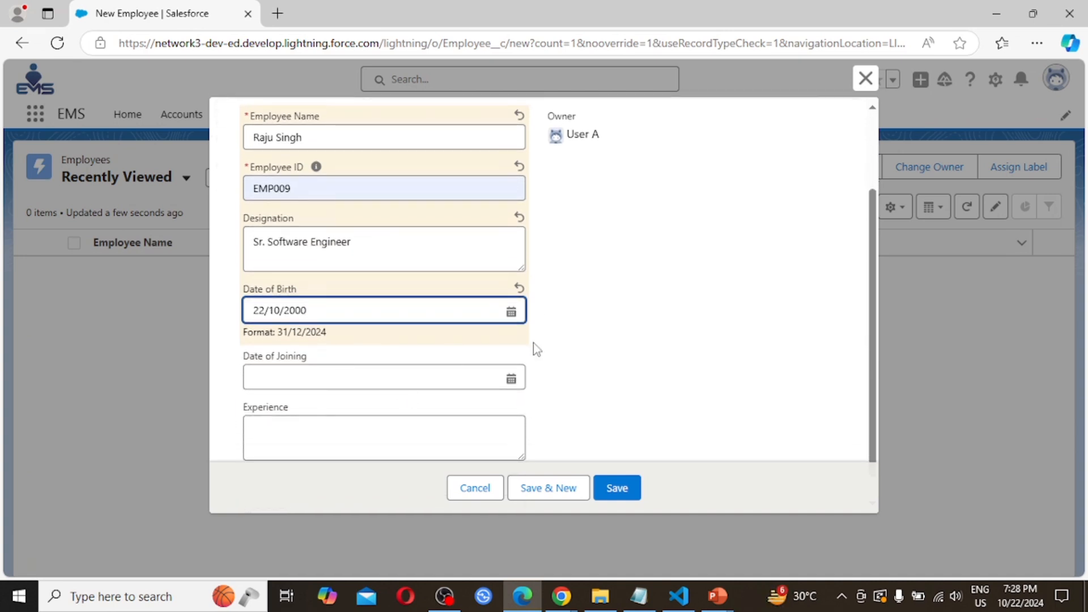
{"action": "left_click", "coordinate": [510, 378]}
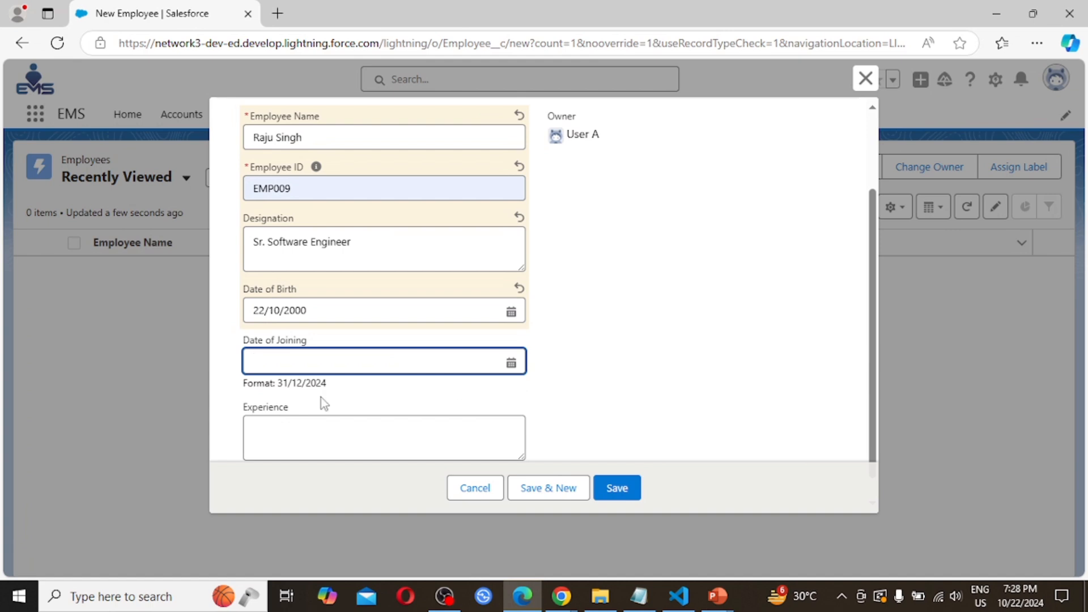
{"action": "left_click", "coordinate": [296, 365]}
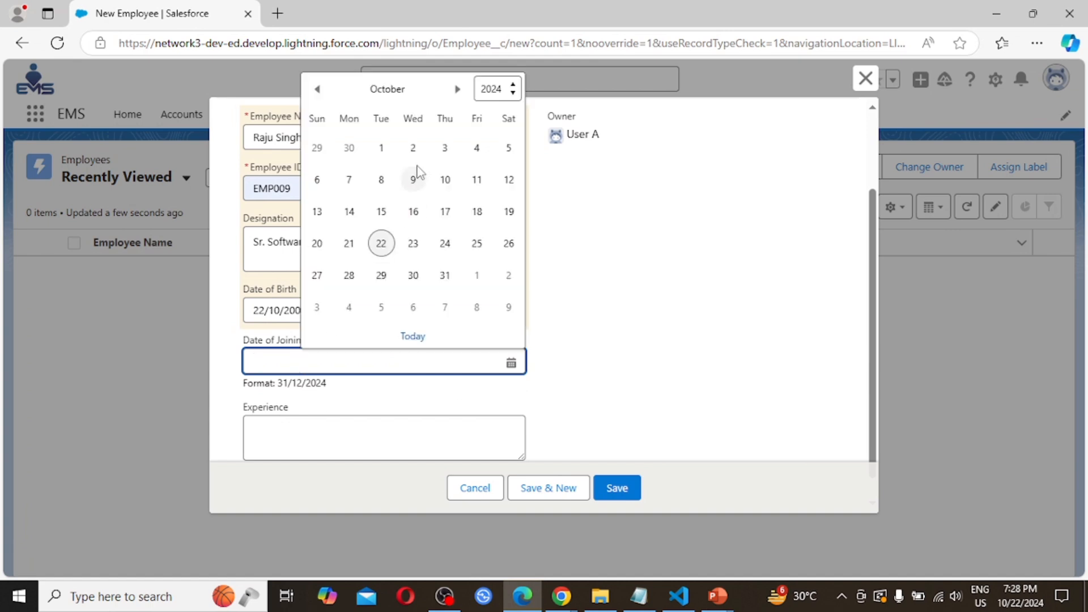
{"action": "left_click", "coordinate": [383, 243]}
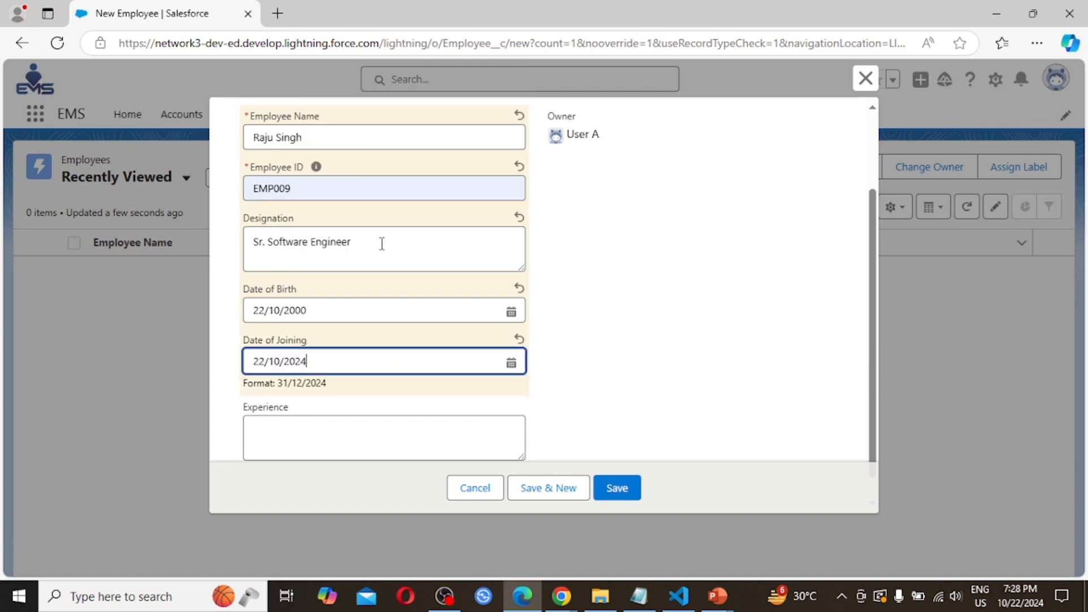
{"action": "key", "text": "BackSpace"}
{"action": "type", "text": "0"}
- Fill the Experience field with 'Having 2 year…' using the suggested sentence completion
{"action": "left_click", "coordinate": [317, 405]}
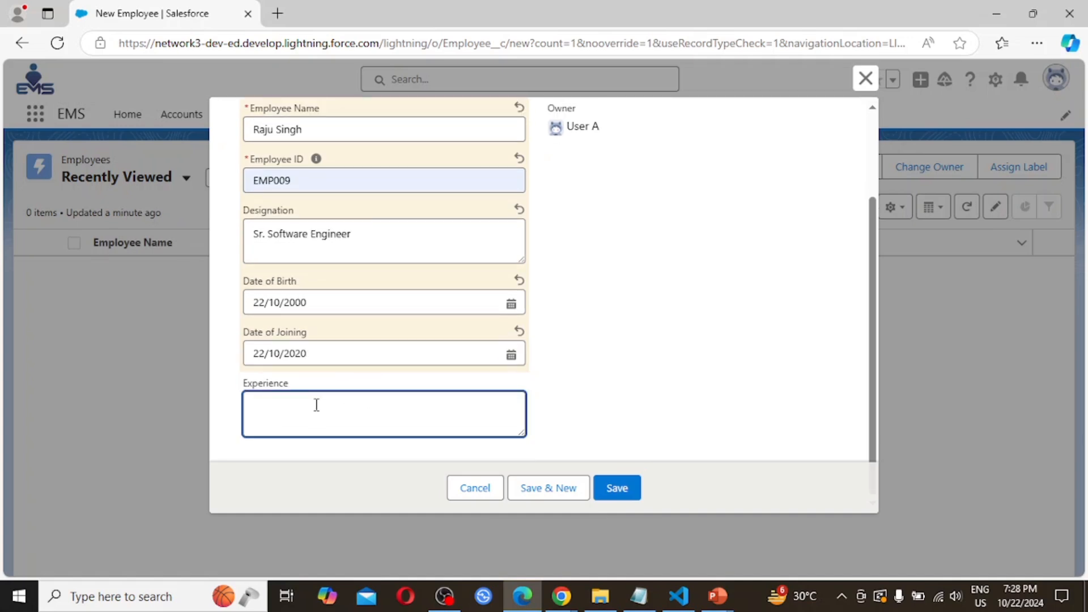
{"action": "type", "text": "Having 2"}
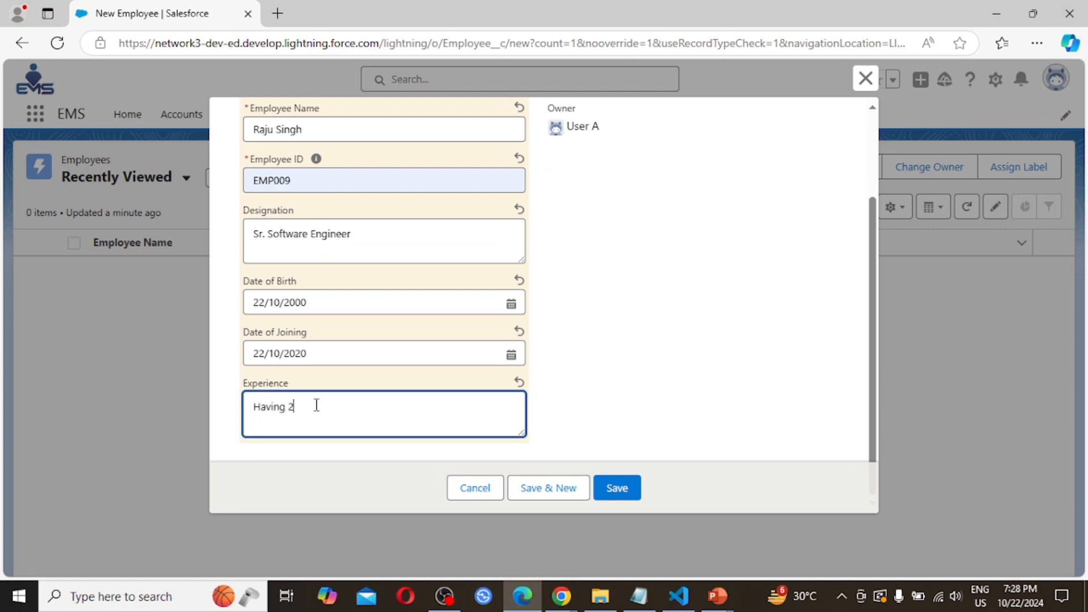
{"action": "type", "text": " years"}
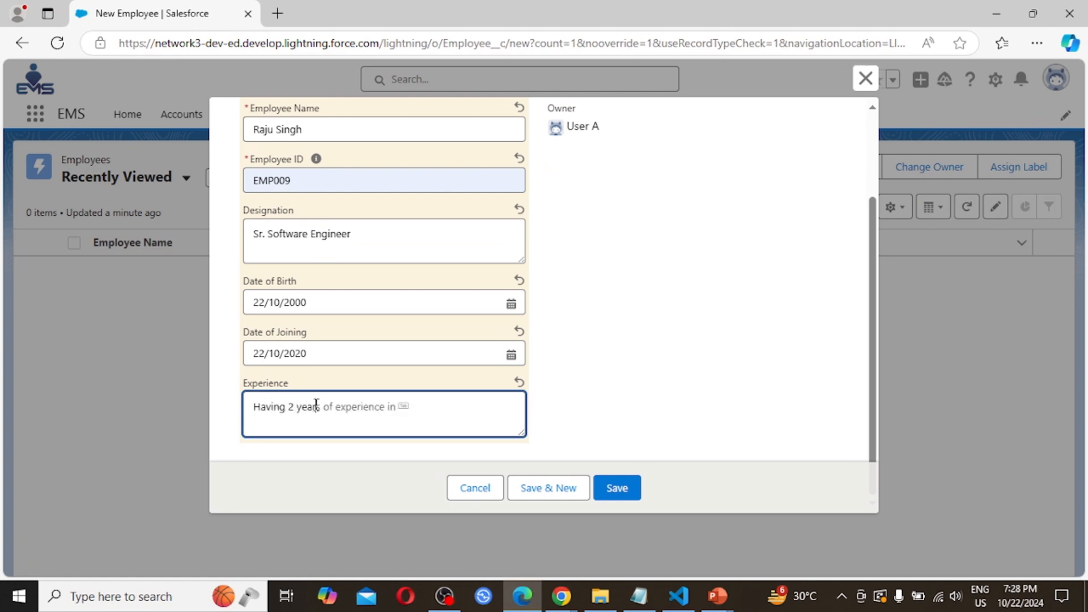
{"action": "key", "text": "Tab"}
{"action": "scroll", "coordinate": [631, 359], "scroll_direction": "up", "scroll_amount": 2}
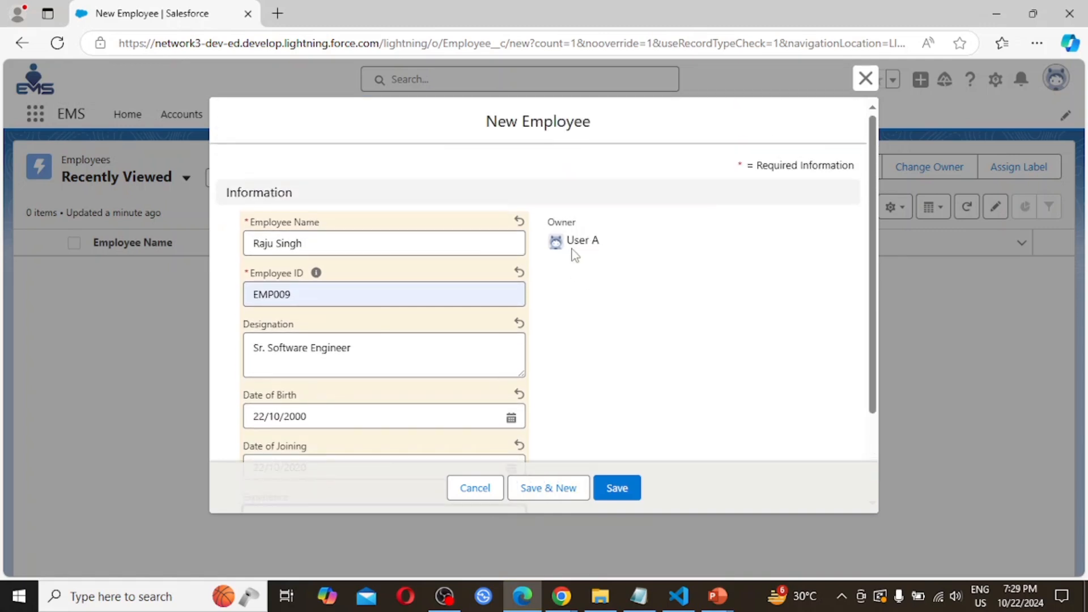
{"action": "left_click", "coordinate": [619, 494]}
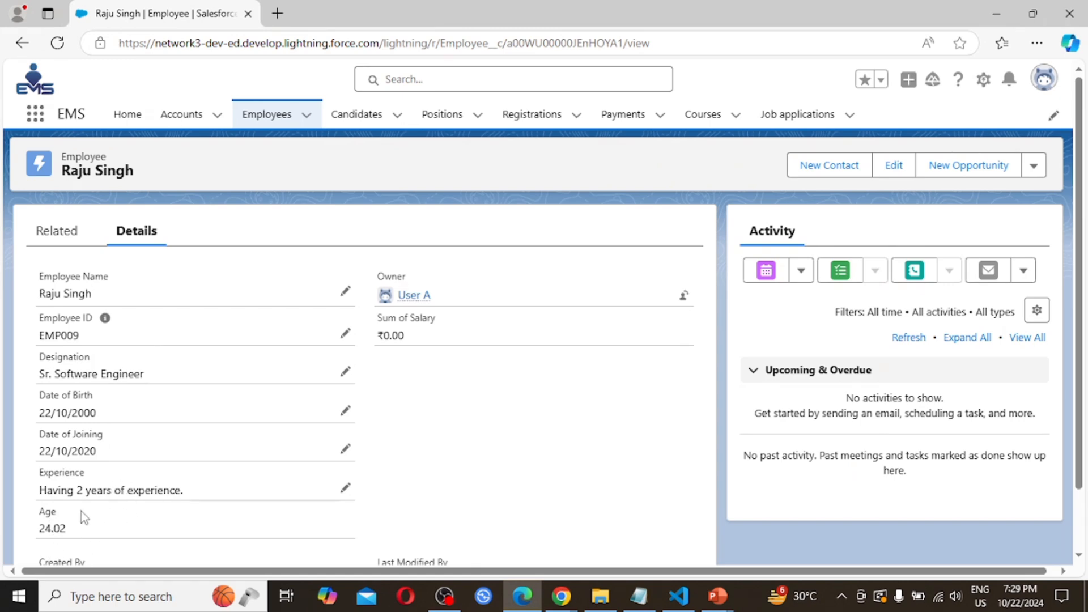
{"action": "scroll", "coordinate": [74, 522], "scroll_direction": "down", "scroll_amount": 1}
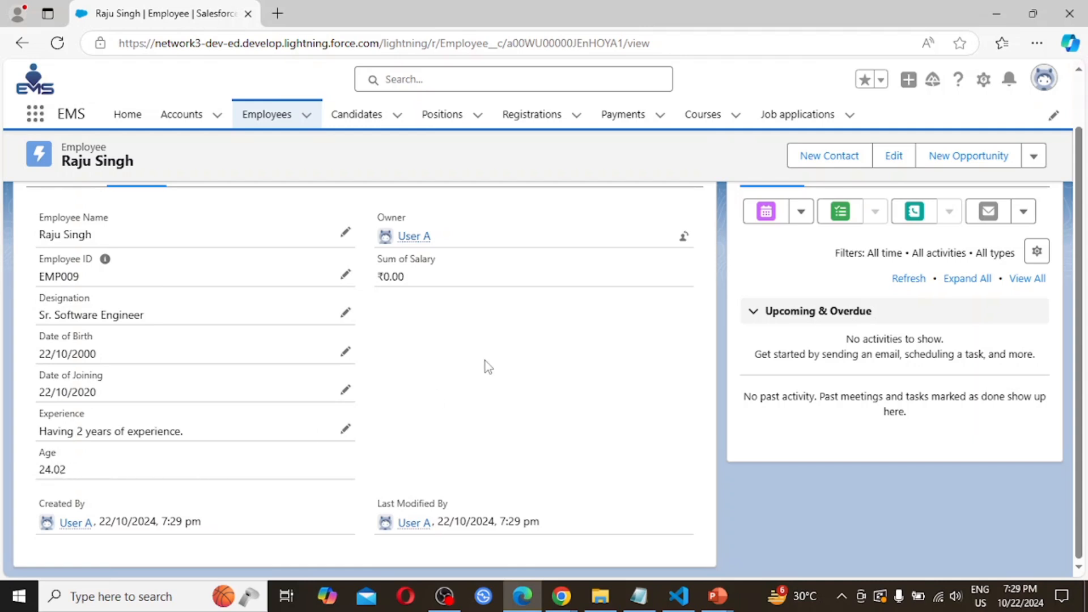
{"action": "scroll", "coordinate": [485, 362], "scroll_direction": "up", "scroll_amount": 1}
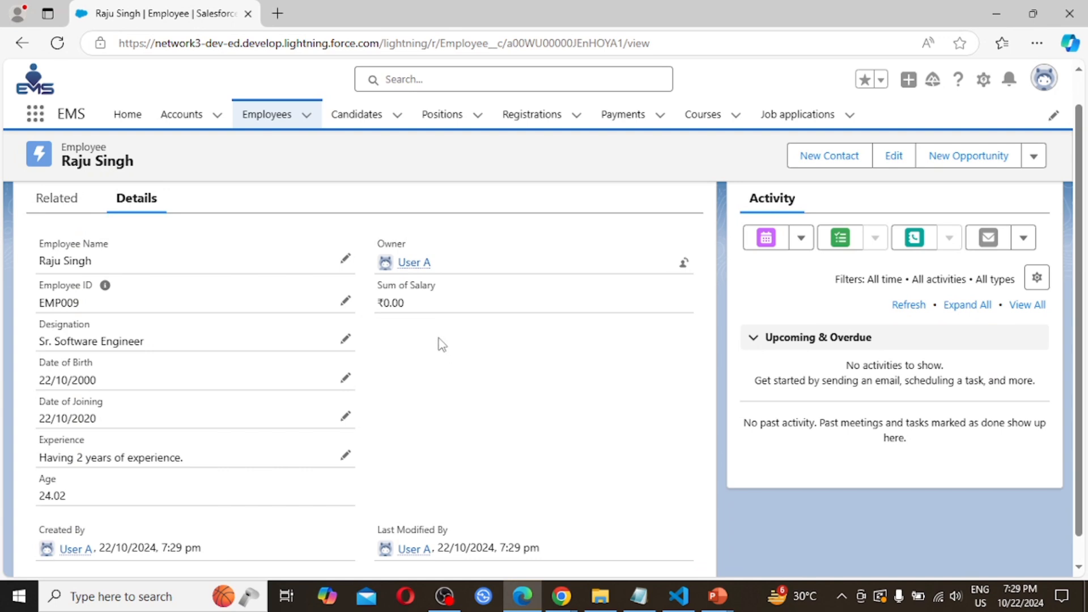
{"action": "scroll", "coordinate": [441, 344], "scroll_direction": "up", "scroll_amount": 1}
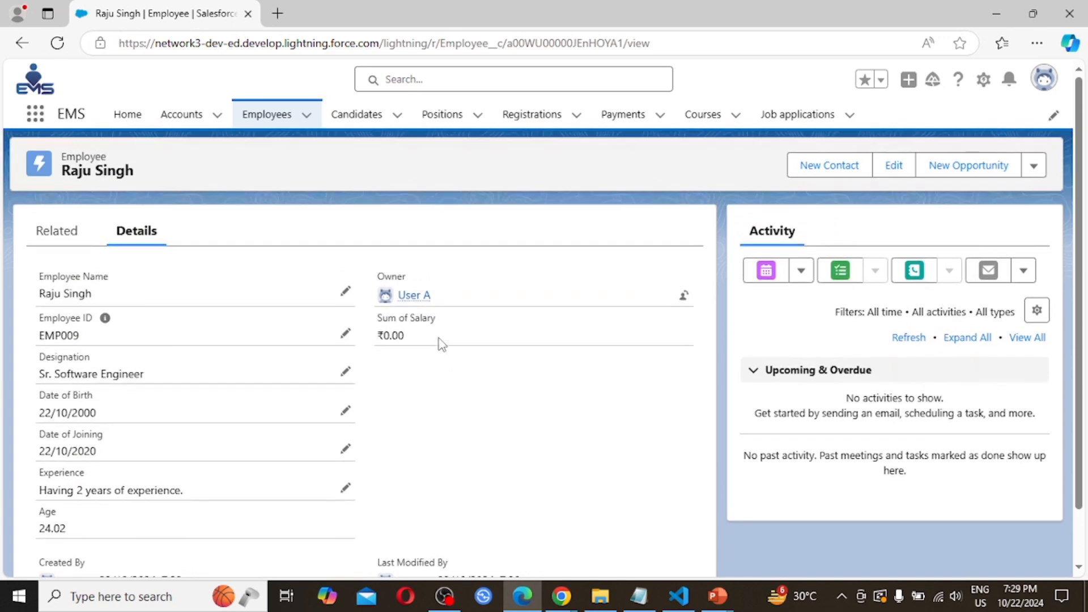
{"action": "left_click", "coordinate": [265, 119]}
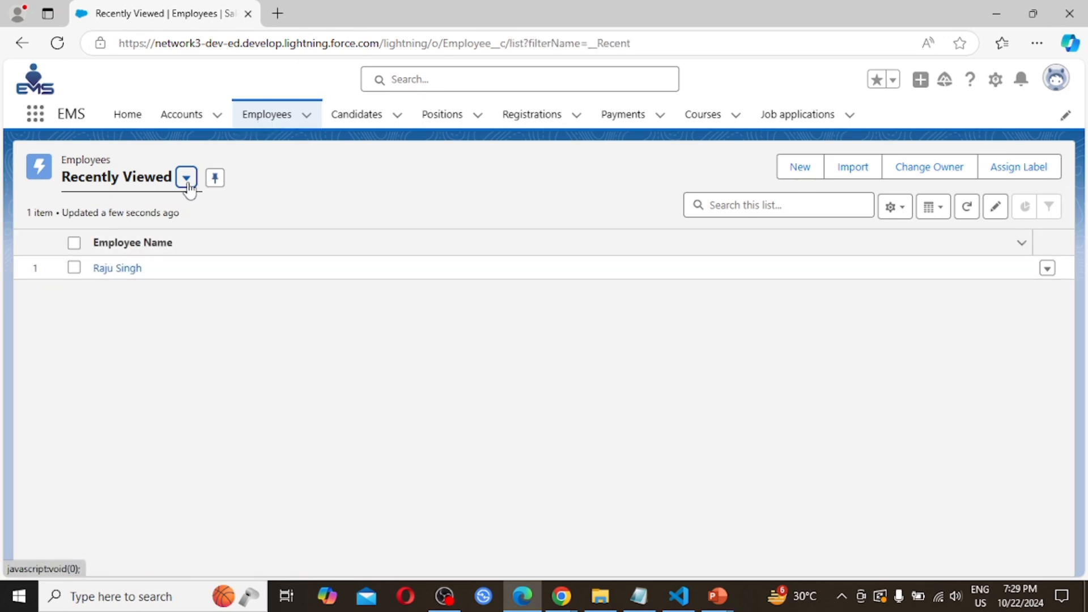
{"action": "left_click", "coordinate": [186, 179]}
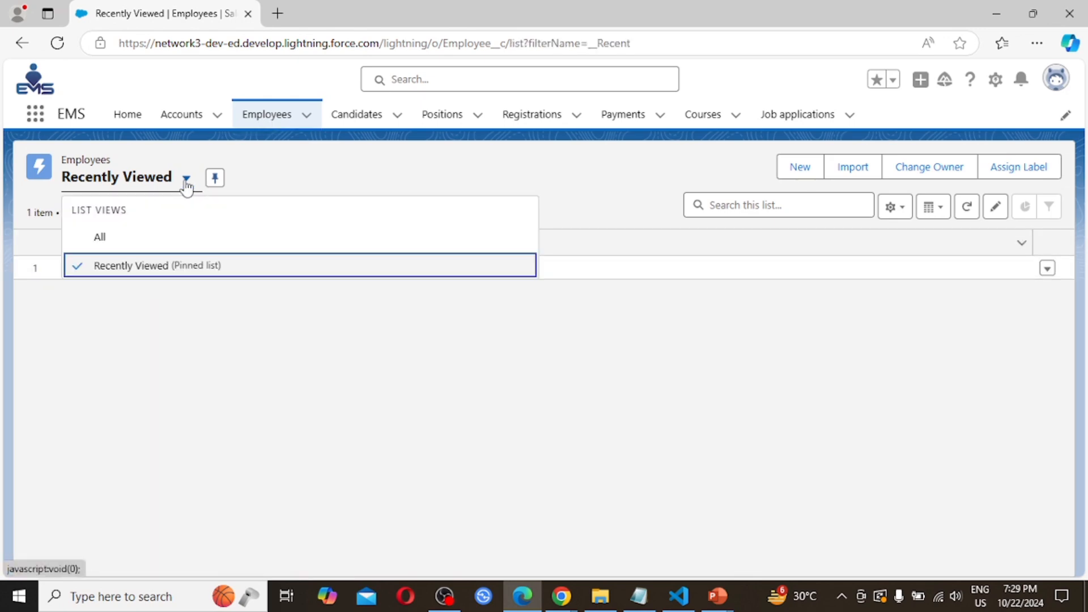
{"action": "left_click", "coordinate": [100, 238]}
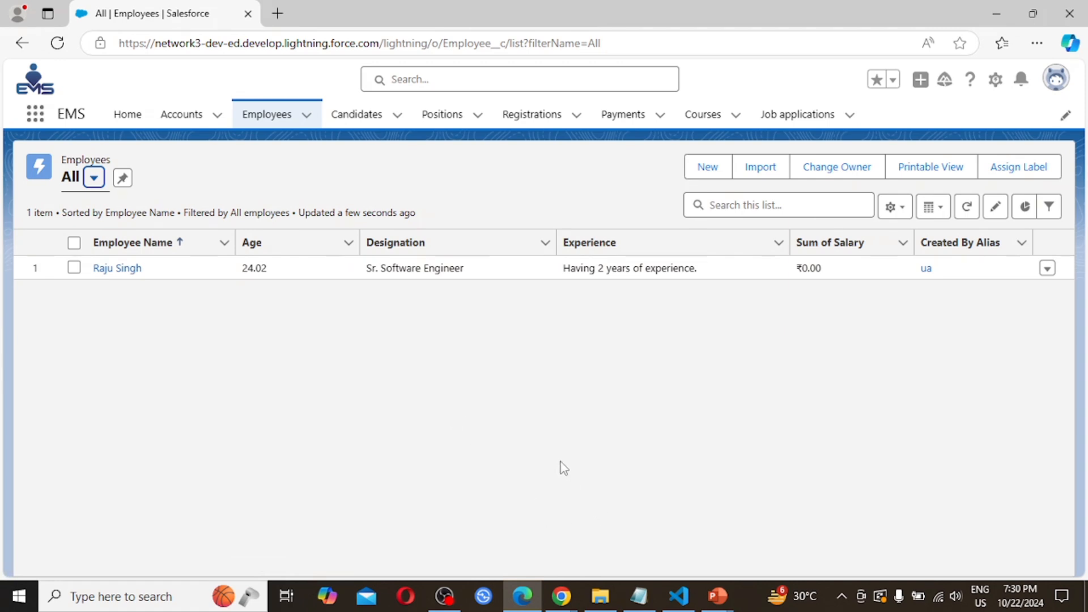
{"action": "left_click", "coordinate": [562, 596]}
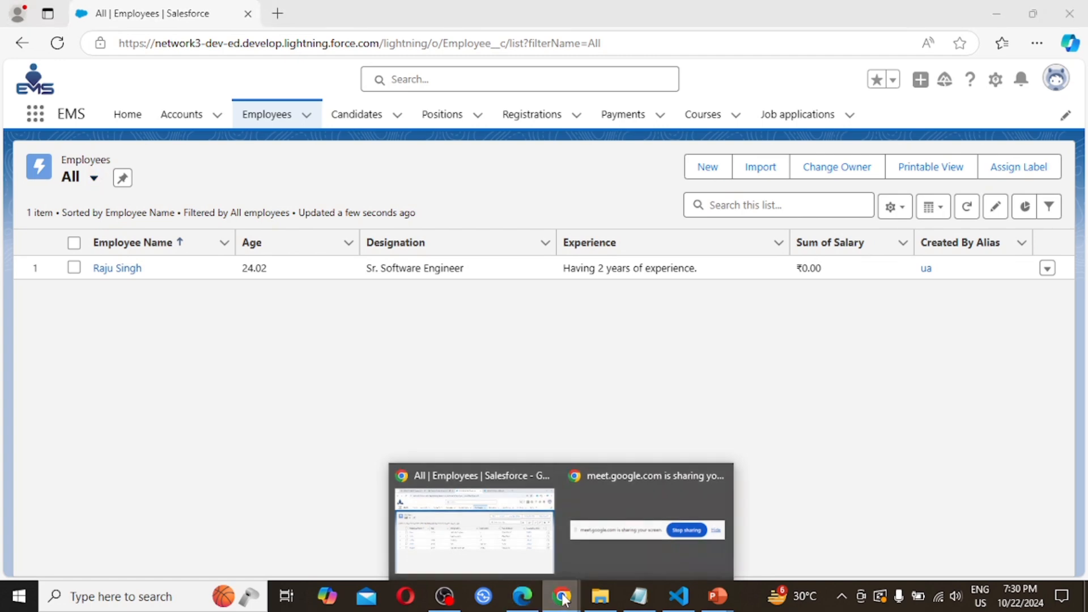
- Open a new incognito window at the Salesforce login page
{"action": "left_click", "coordinate": [488, 542]}
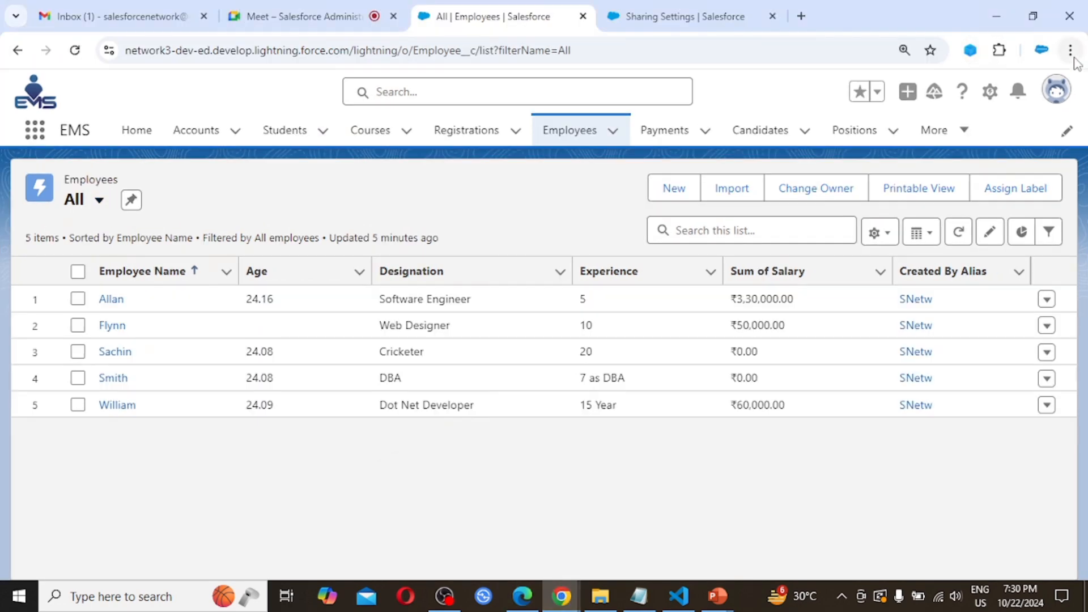
{"action": "left_click", "coordinate": [1072, 55]}
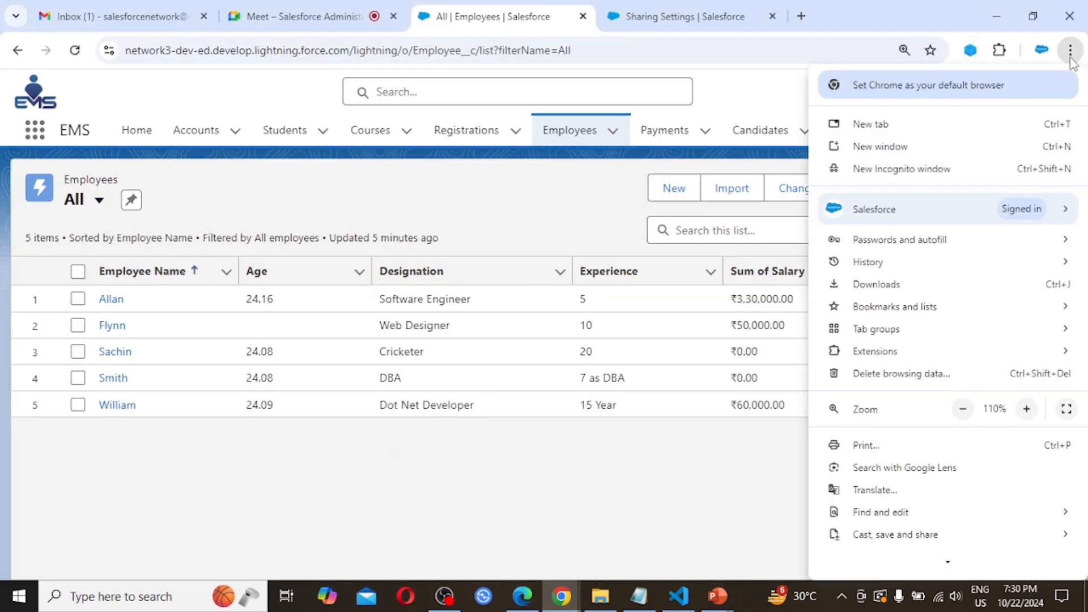
{"action": "left_click", "coordinate": [927, 173]}
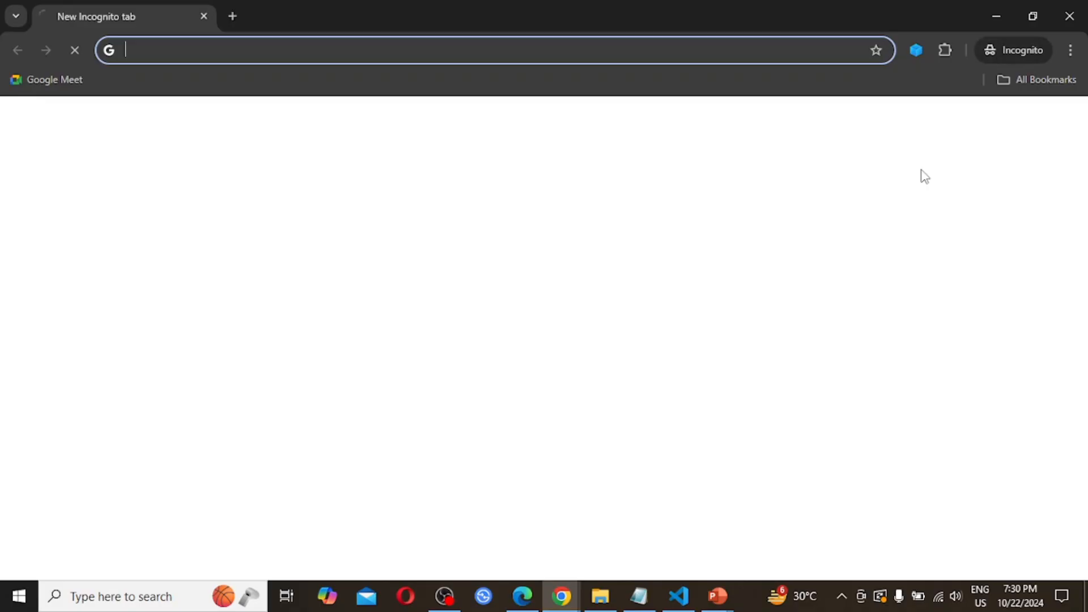
{"action": "type", "text": "lo"}
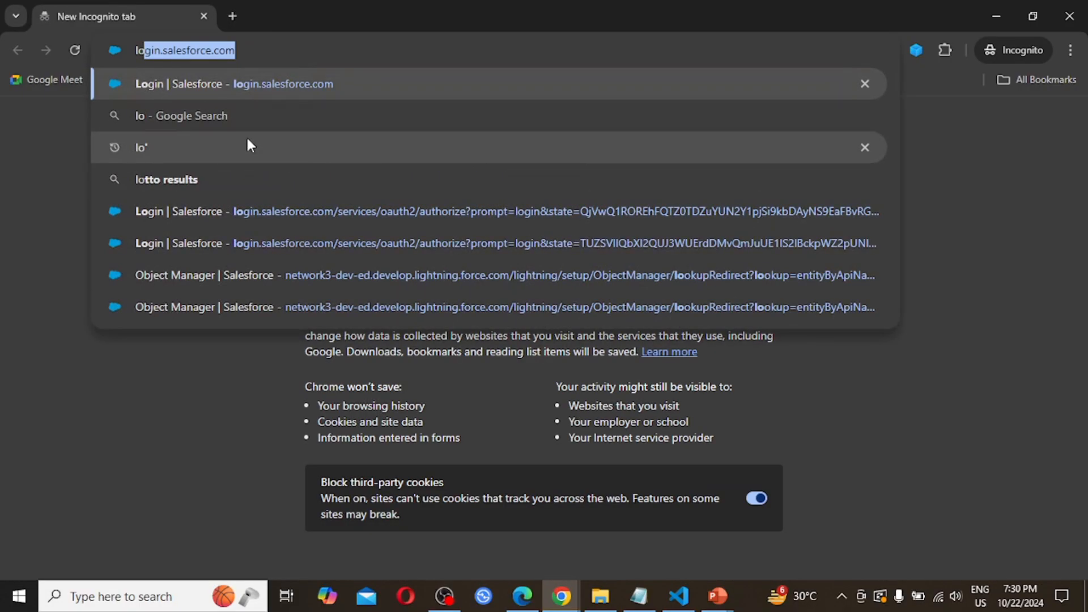
{"action": "key", "text": "Return"}
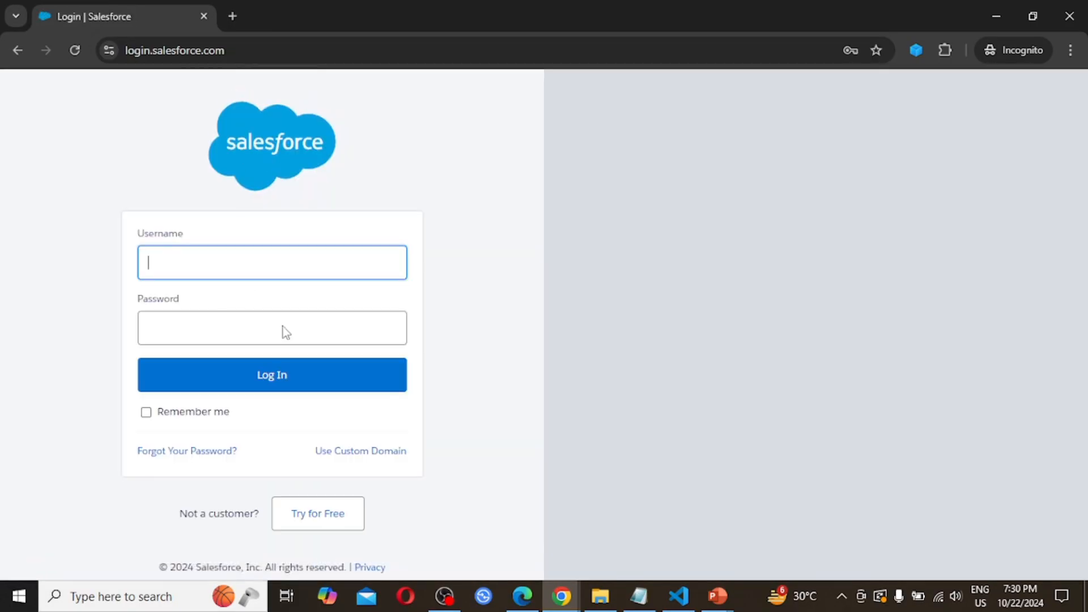
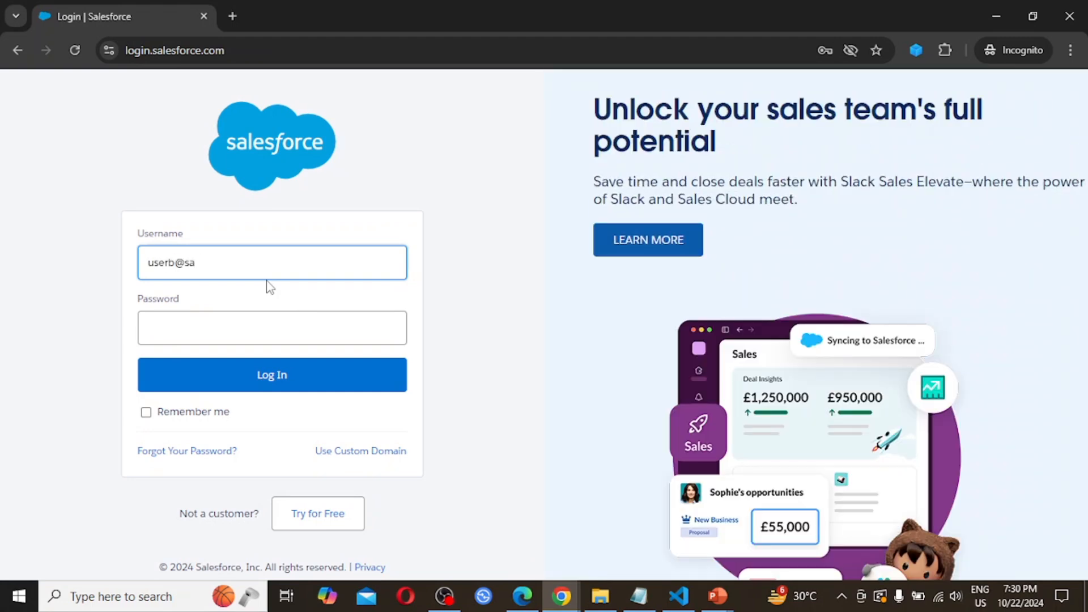
- Log in with User B's username and password, skipping phone registration
{"action": "key", "text": "Tab"}
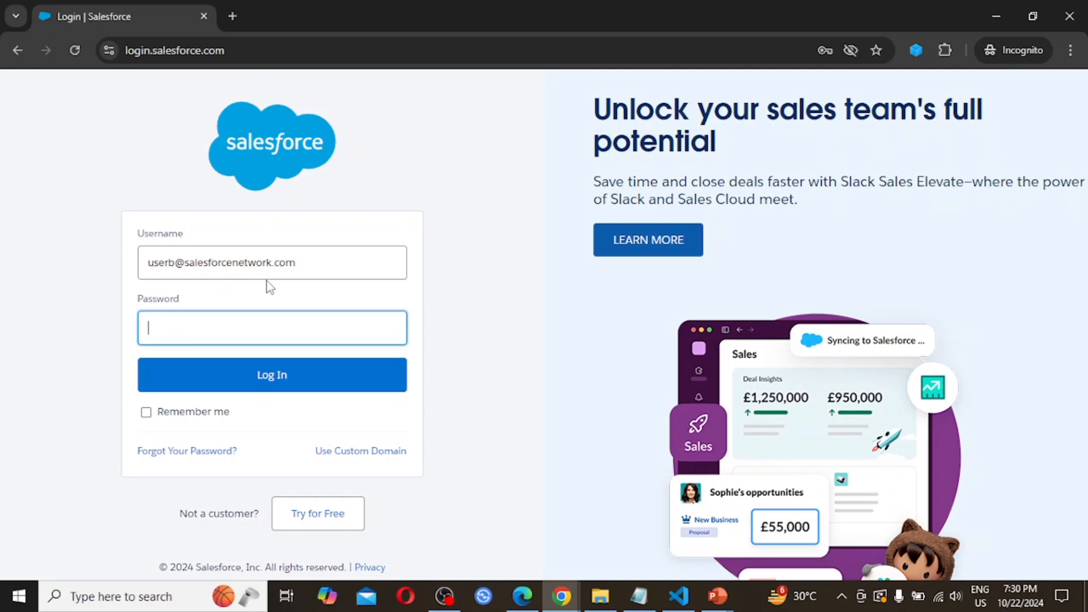
{"action": "type", "text": "•••••••"}
{"action": "left_click", "coordinate": [275, 379]}
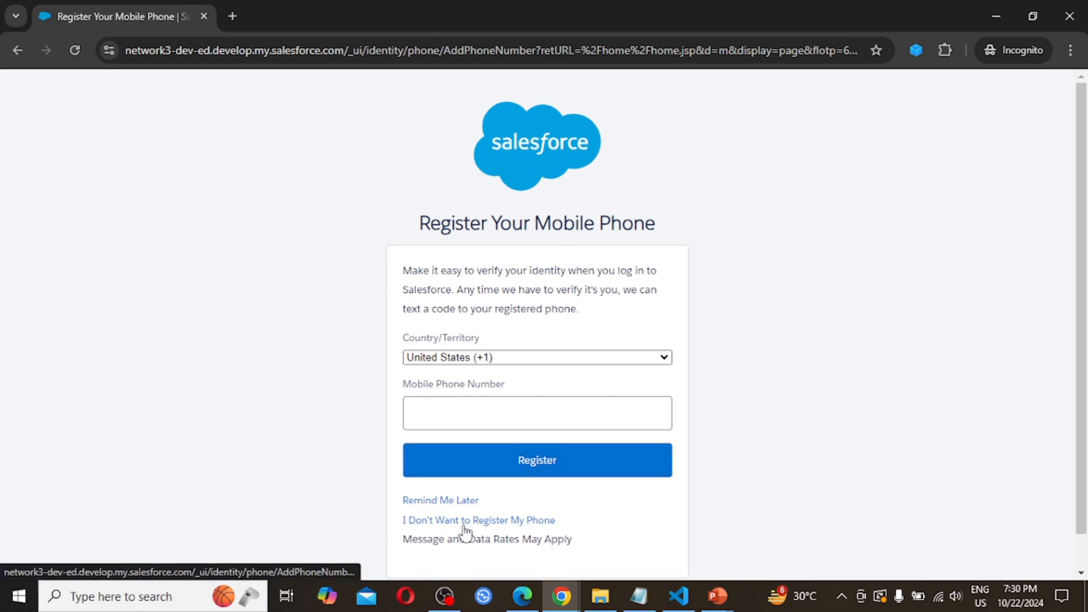
{"action": "left_click", "coordinate": [481, 522]}
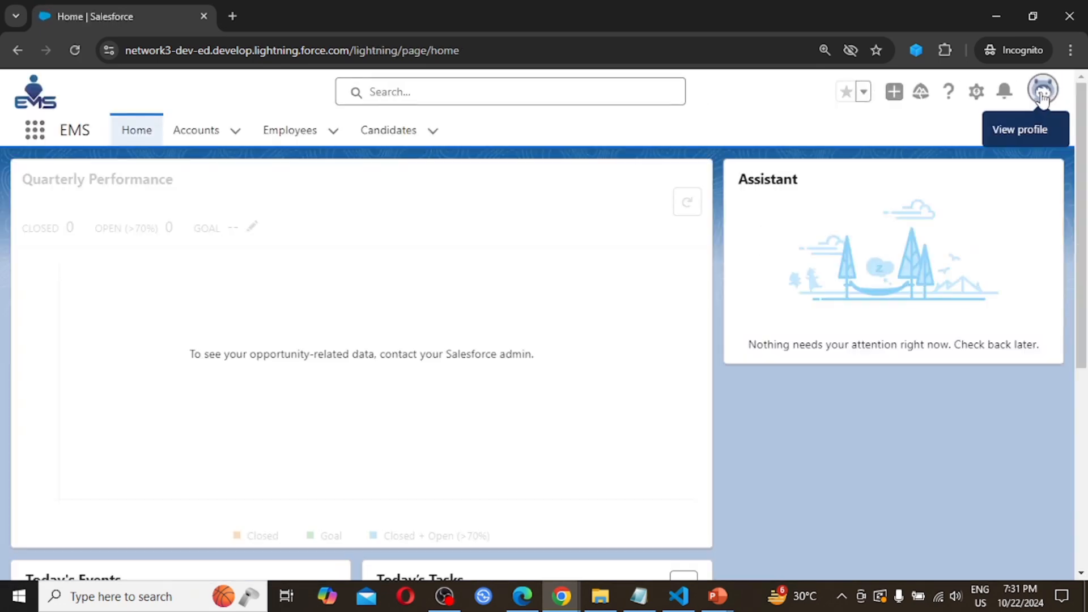
- Confirm User B is signed in and view the Employees All list, showing 0 records
{"action": "left_click", "coordinate": [1042, 92]}
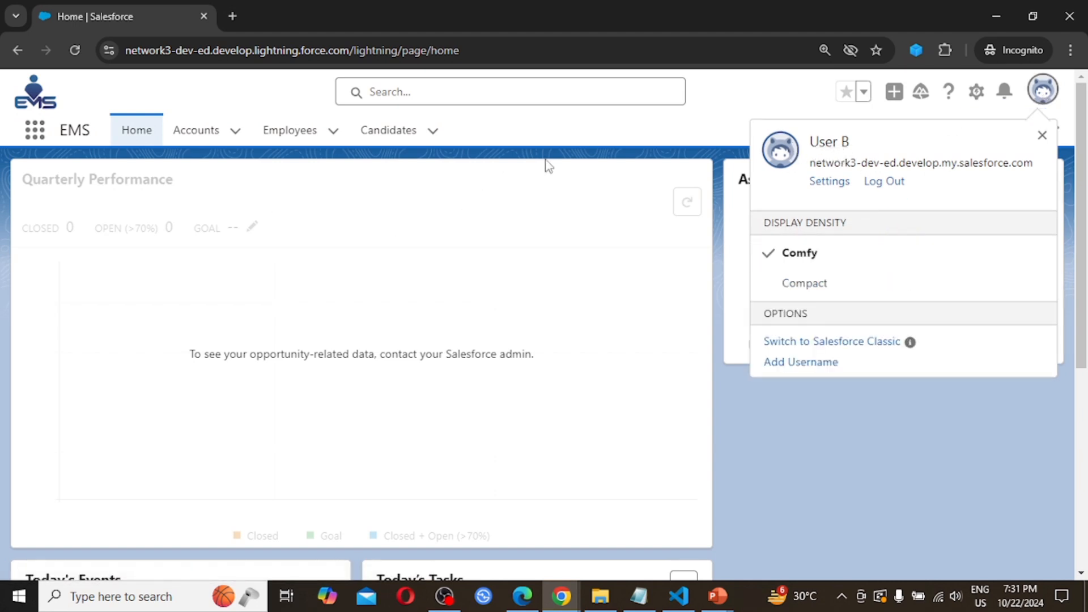
{"action": "left_click", "coordinate": [550, 136]}
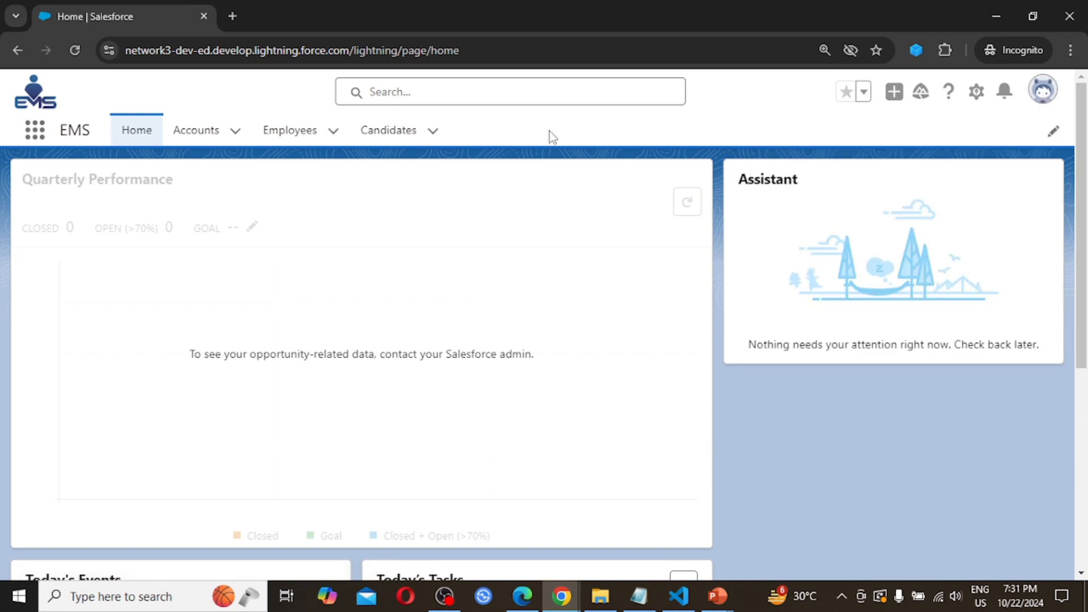
{"action": "left_click", "coordinate": [288, 132]}
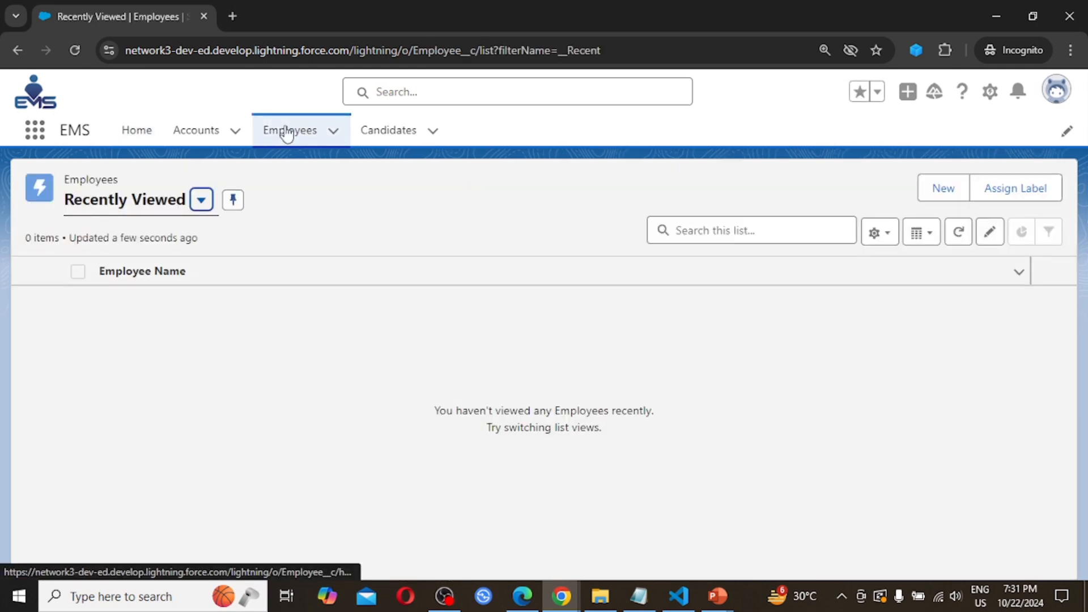
{"action": "left_click", "coordinate": [201, 203]}
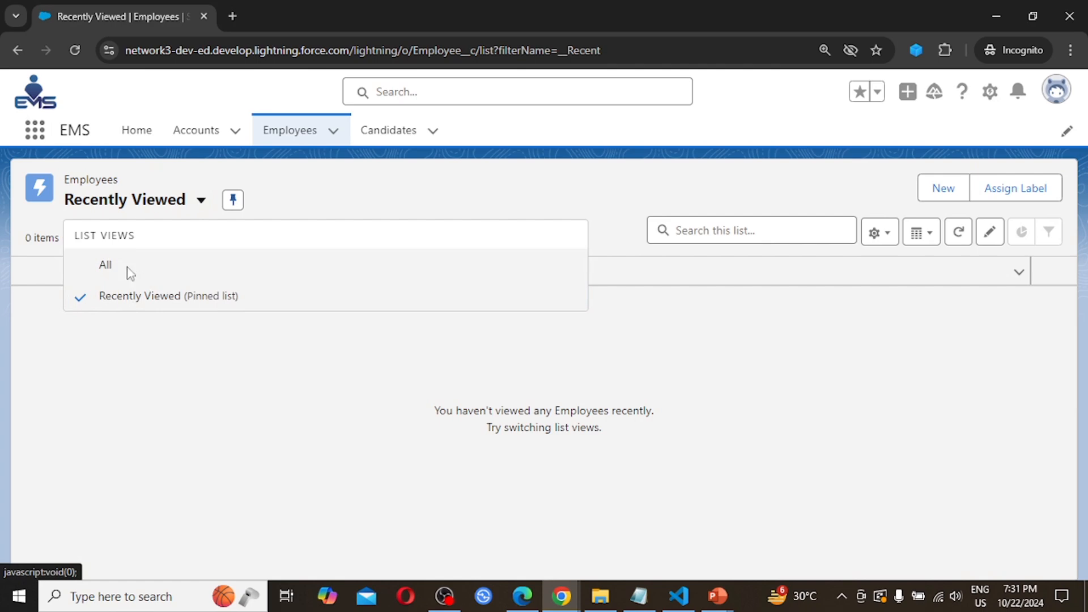
{"action": "left_click", "coordinate": [105, 265]}
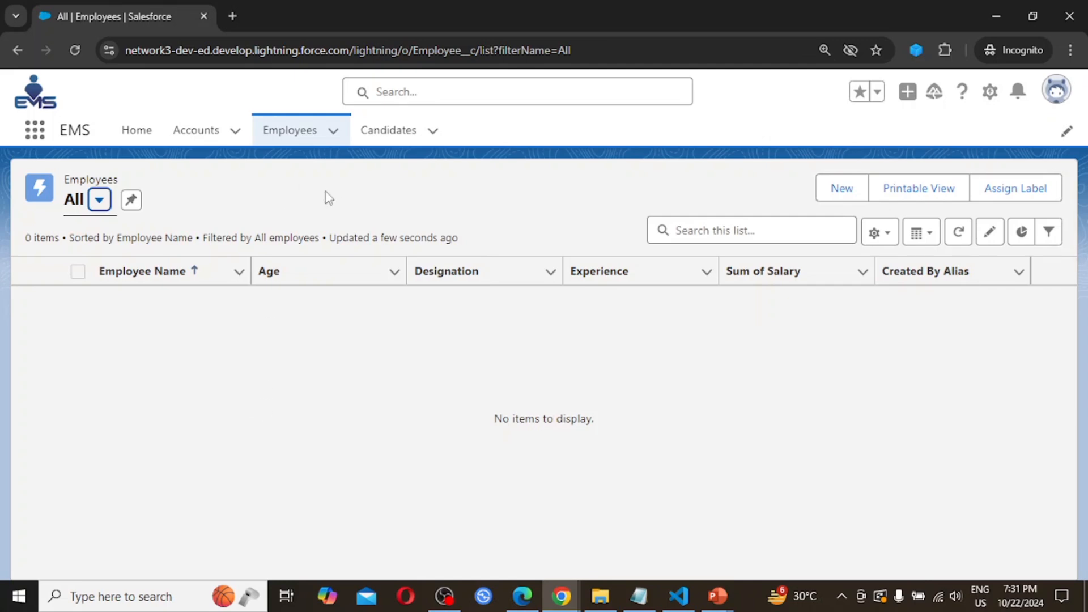
{"action": "left_click", "coordinate": [1057, 92]}
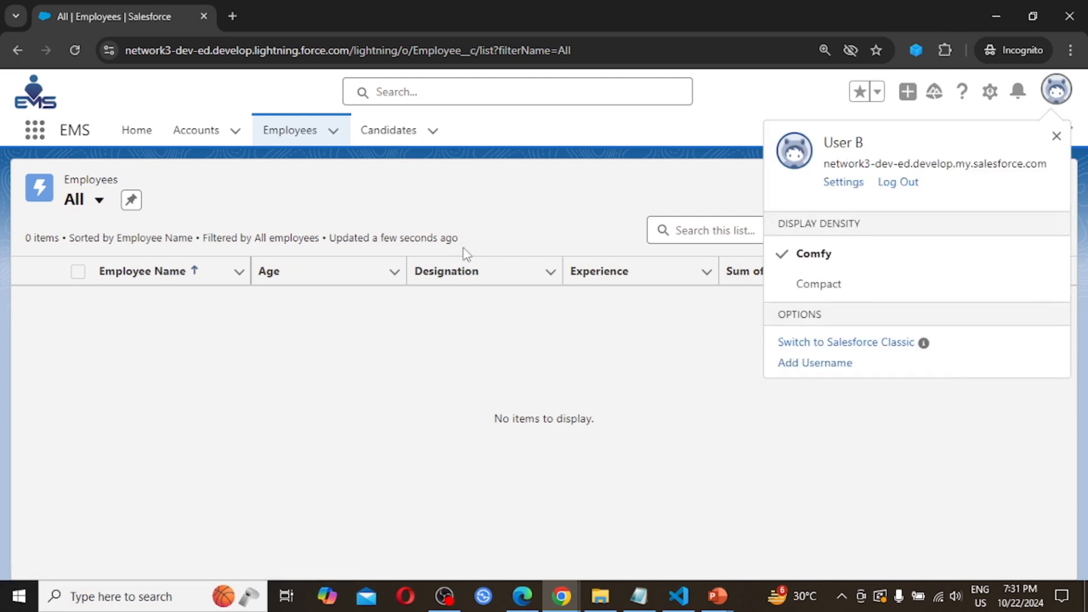
{"action": "left_click", "coordinate": [254, 197]}
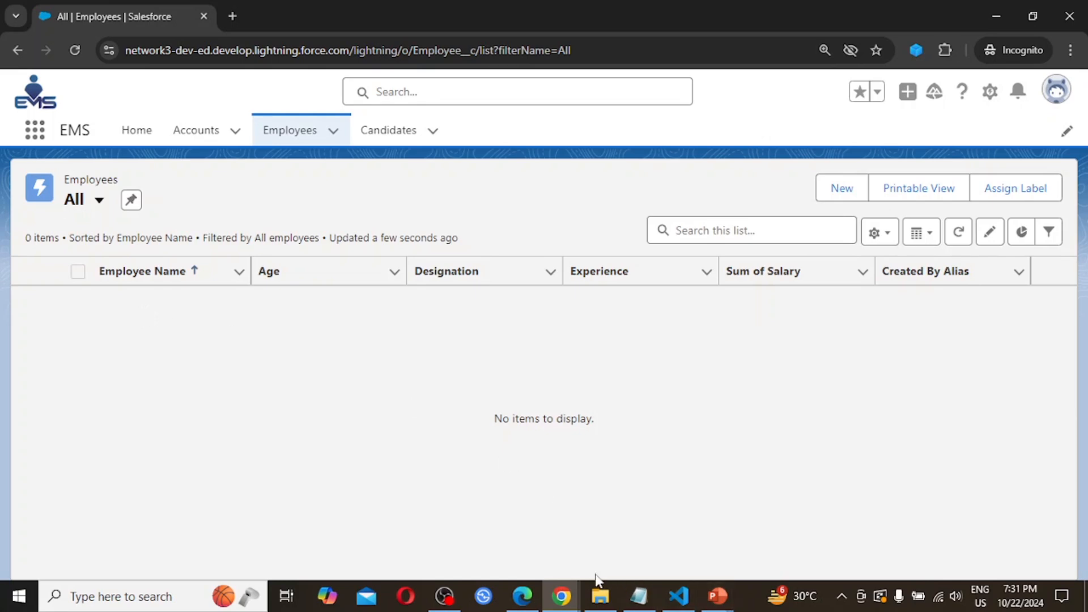
- Return to the administrator's window, verify the signed-in user, and show Sharing Settings
{"action": "mouse_move", "coordinate": [561, 604]}
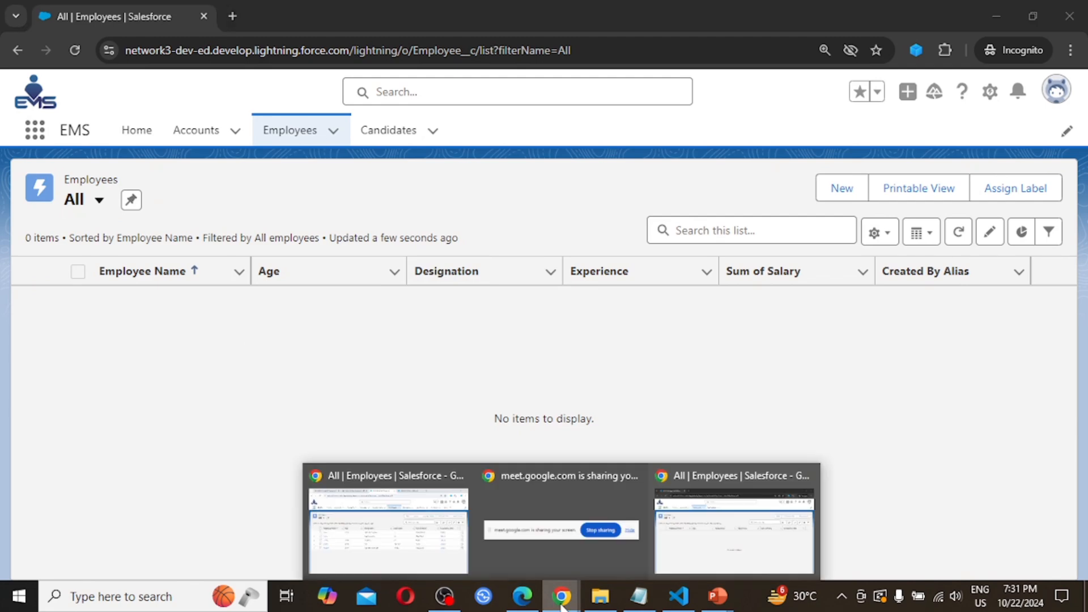
{"action": "left_click", "coordinate": [392, 535]}
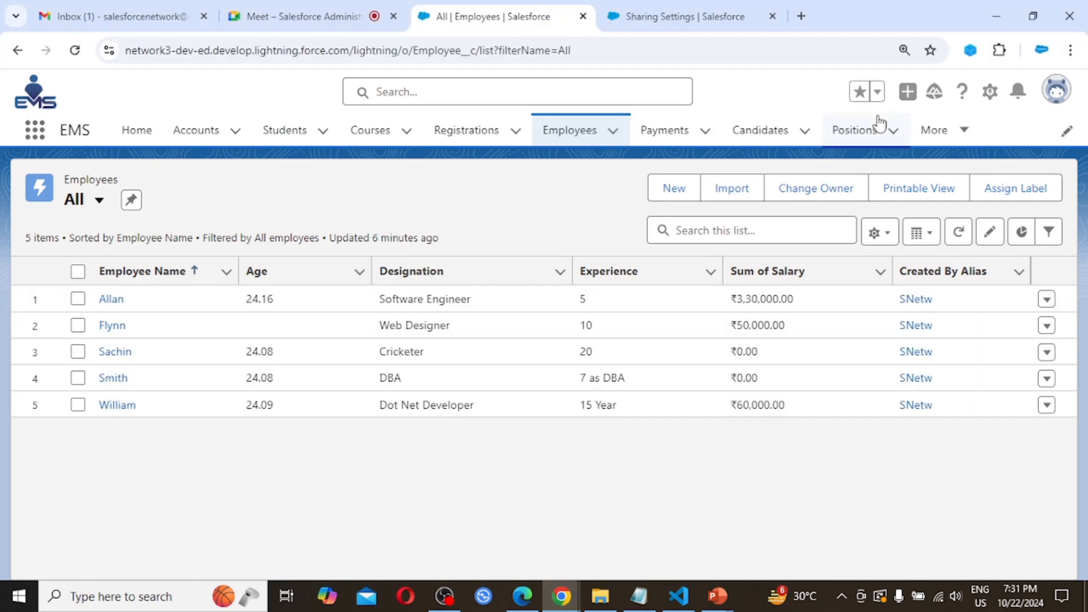
{"action": "left_click", "coordinate": [1058, 94]}
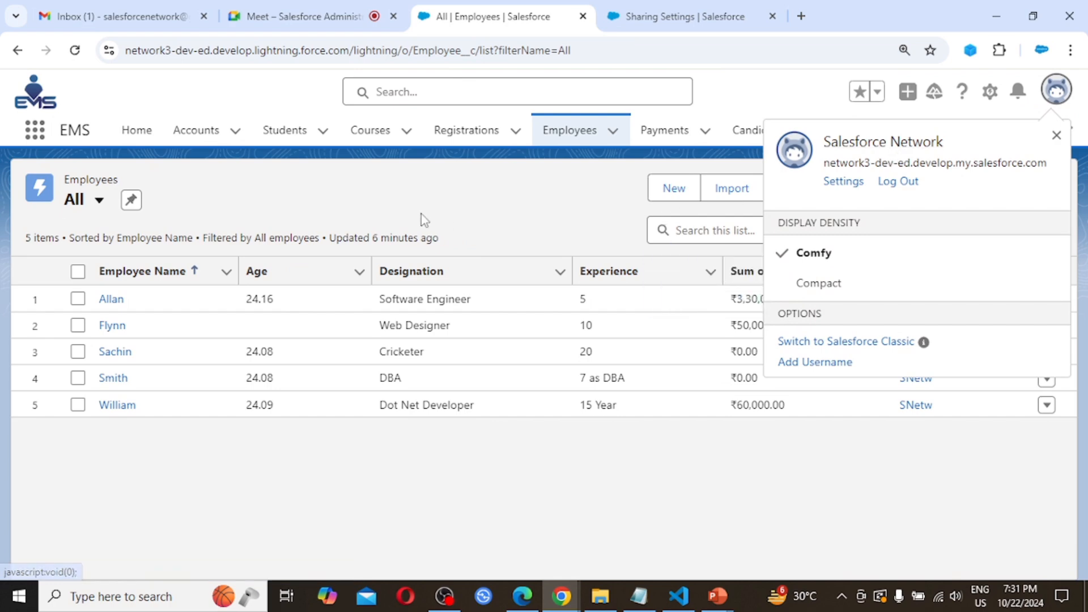
{"action": "left_click", "coordinate": [368, 187]}
{"action": "left_click", "coordinate": [690, 11]}
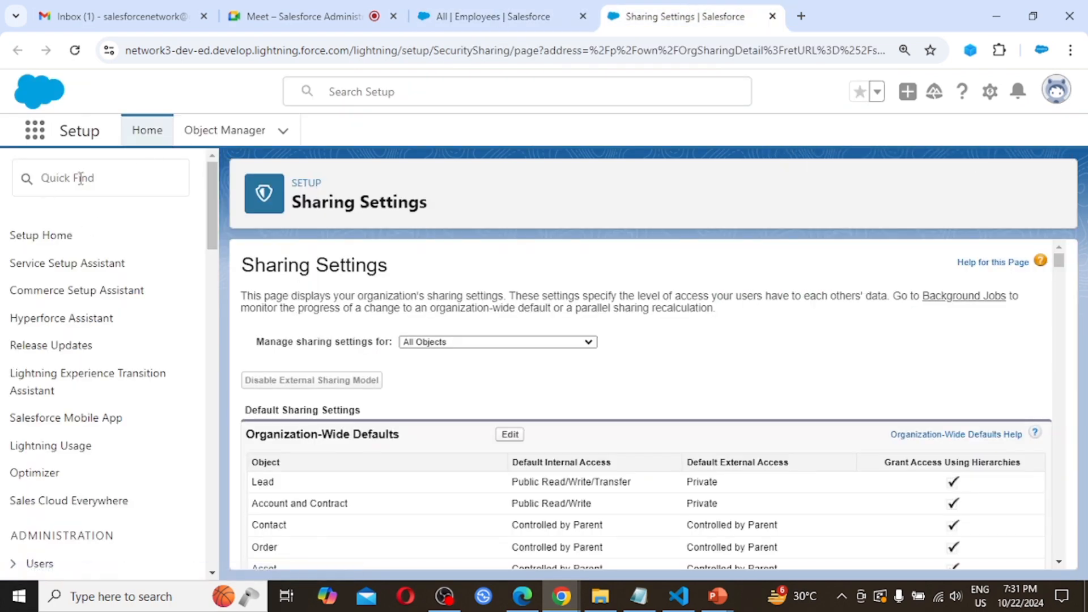
- Open the Roles setup page from the Users section in a new tab
{"action": "scroll", "coordinate": [81, 447], "scroll_direction": "down", "scroll_amount": 3}
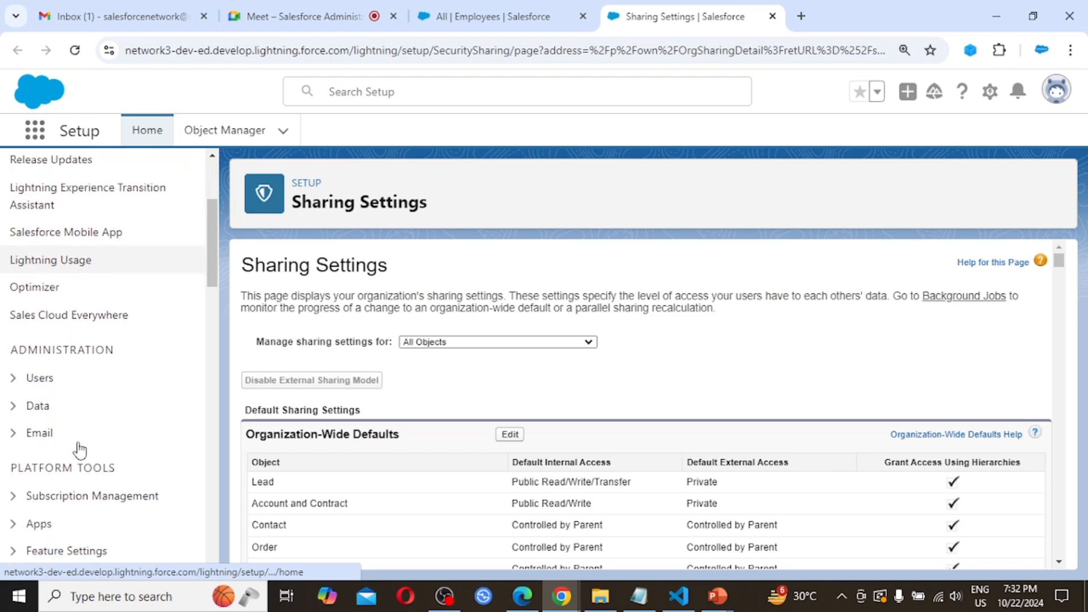
{"action": "scroll", "coordinate": [79, 449], "scroll_direction": "down", "scroll_amount": 1}
{"action": "left_click", "coordinate": [14, 337]}
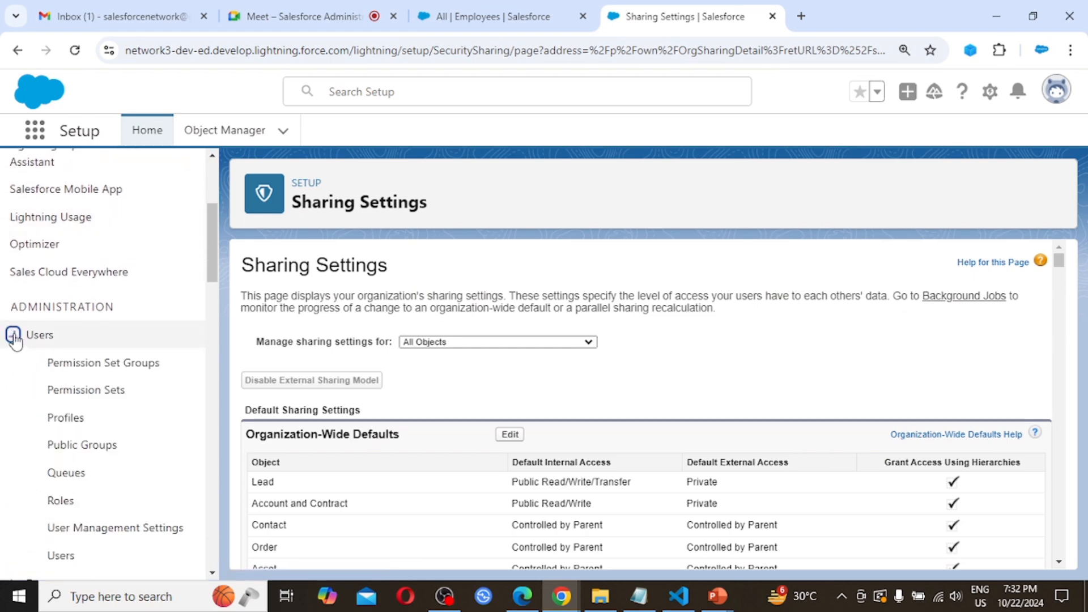
{"action": "scroll", "coordinate": [62, 390], "scroll_direction": "down", "scroll_amount": 2}
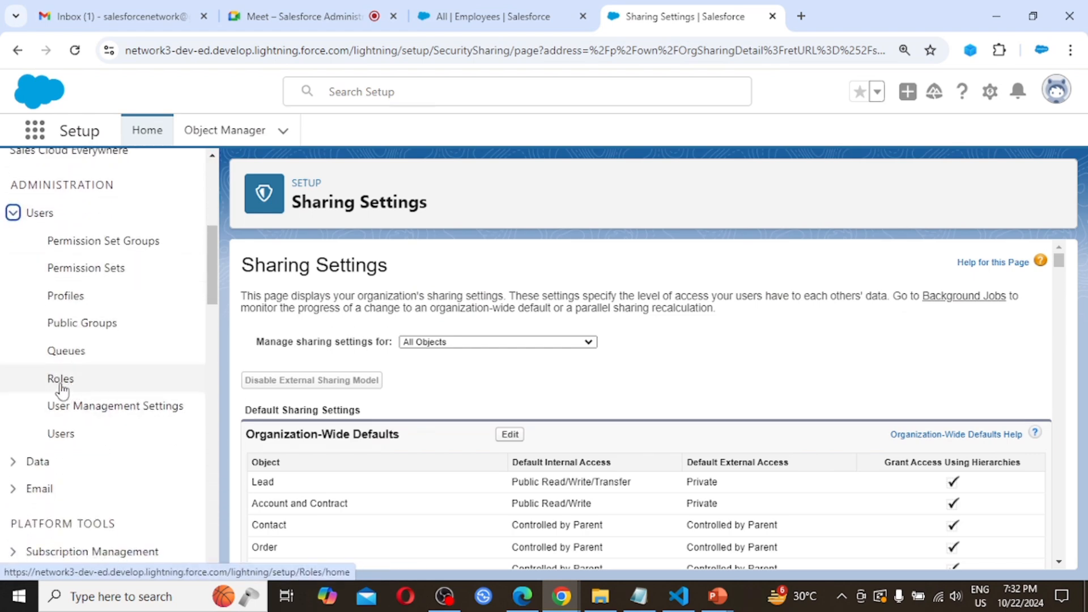
{"action": "left_click", "coordinate": [61, 388], "text": "ctrl"}
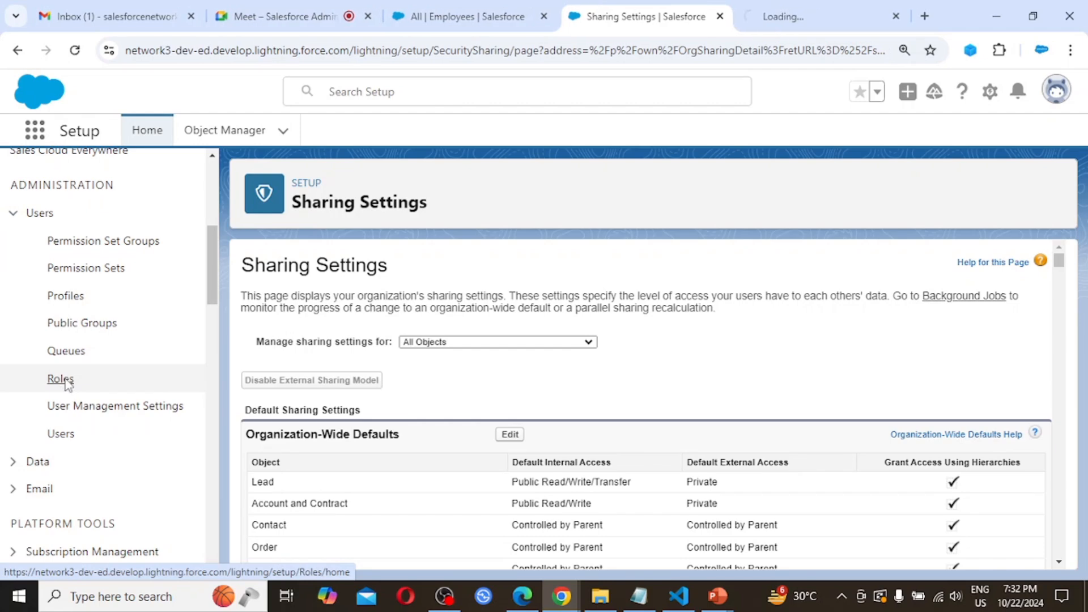
{"action": "left_click", "coordinate": [797, 17]}
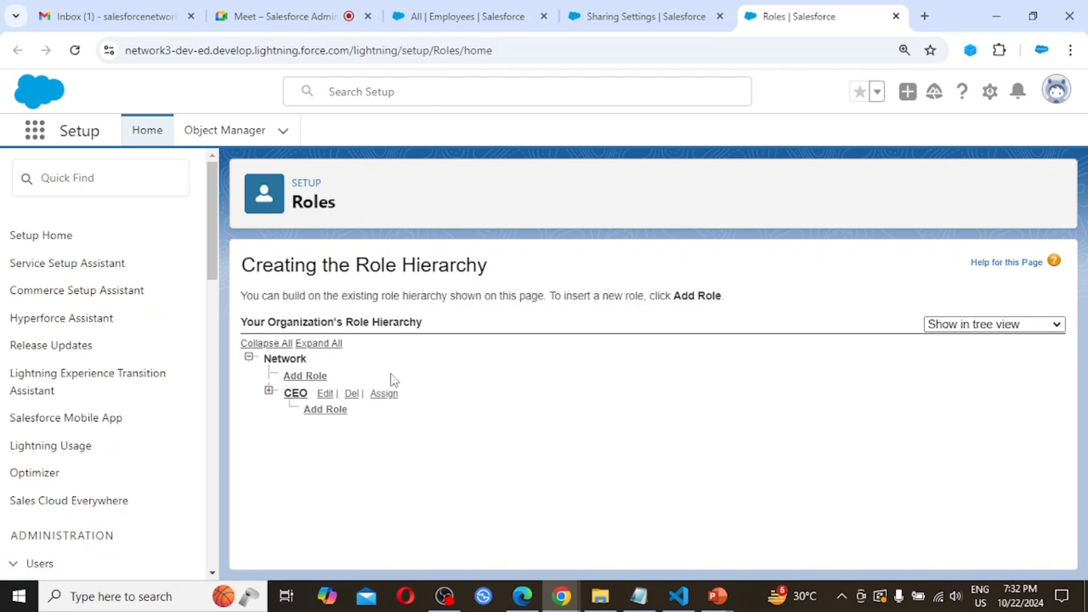
- Expand the full role hierarchy and load the Users setup page in a background tab
{"action": "left_click", "coordinate": [300, 344]}
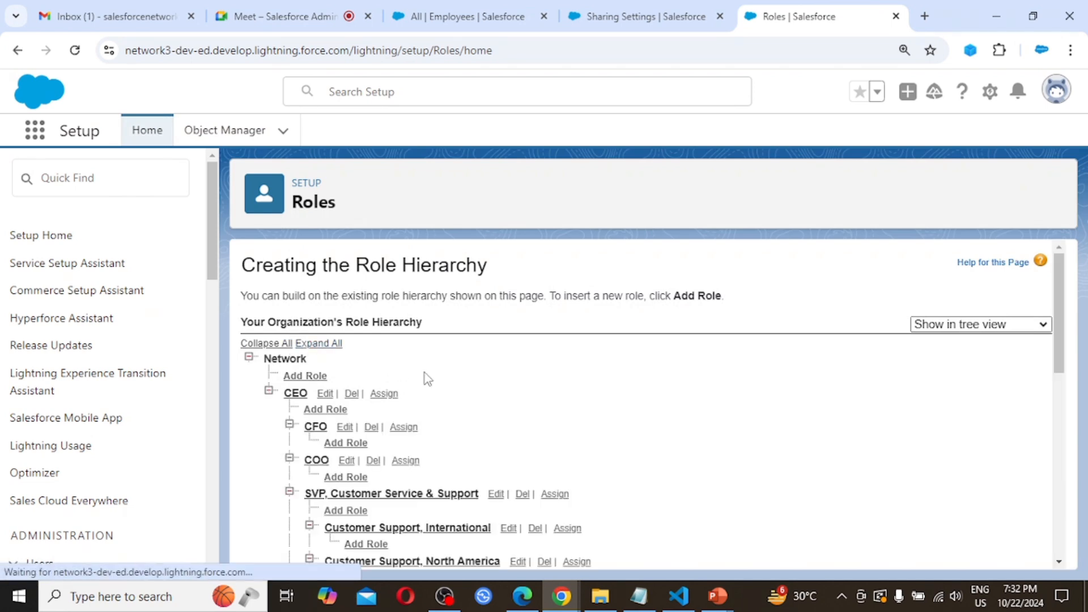
{"action": "scroll", "coordinate": [510, 407], "scroll_direction": "down", "scroll_amount": 1}
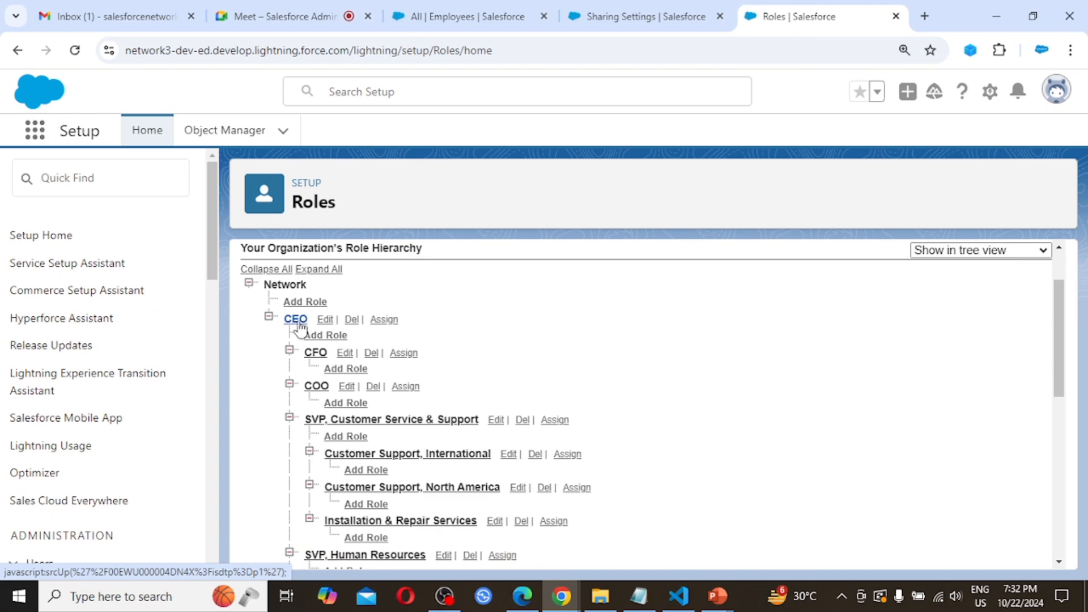
{"action": "scroll", "coordinate": [346, 367], "scroll_direction": "down", "scroll_amount": 3}
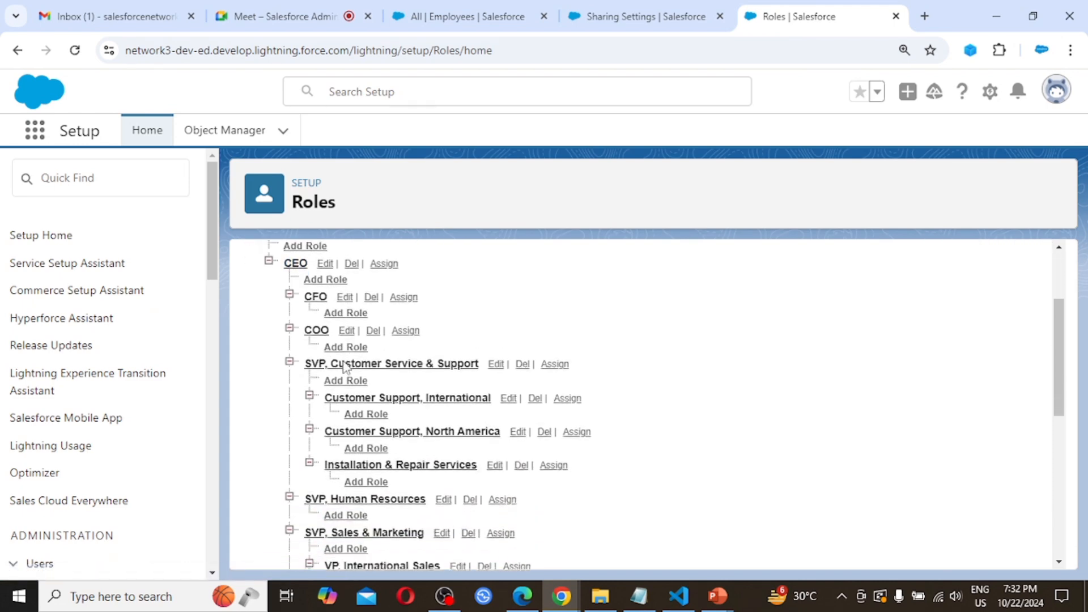
{"action": "scroll", "coordinate": [345, 367], "scroll_direction": "down", "scroll_amount": 4}
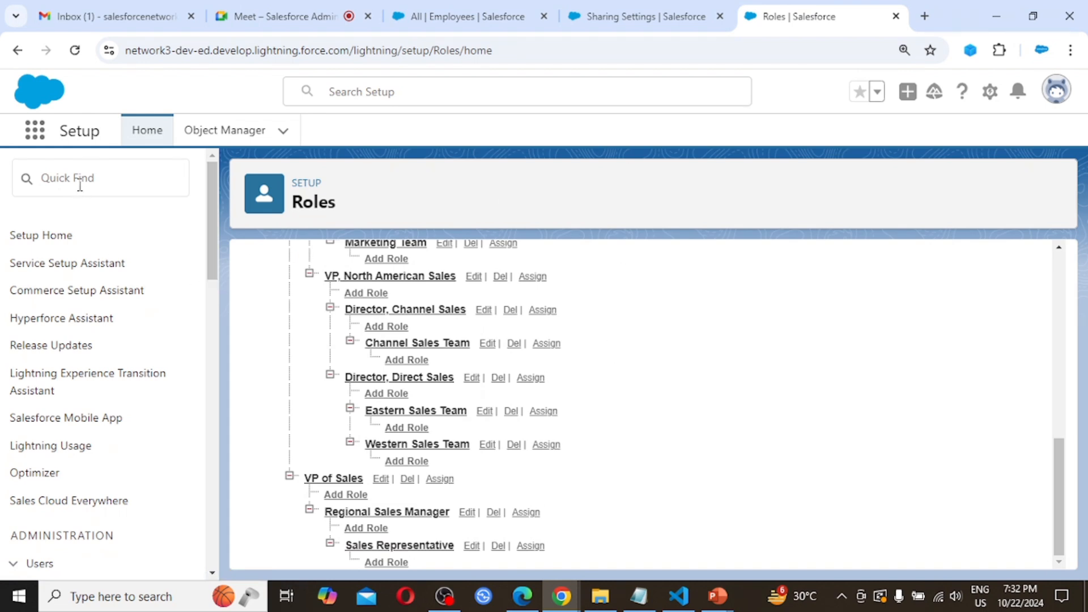
{"action": "scroll", "coordinate": [61, 391], "scroll_direction": "down", "scroll_amount": 5}
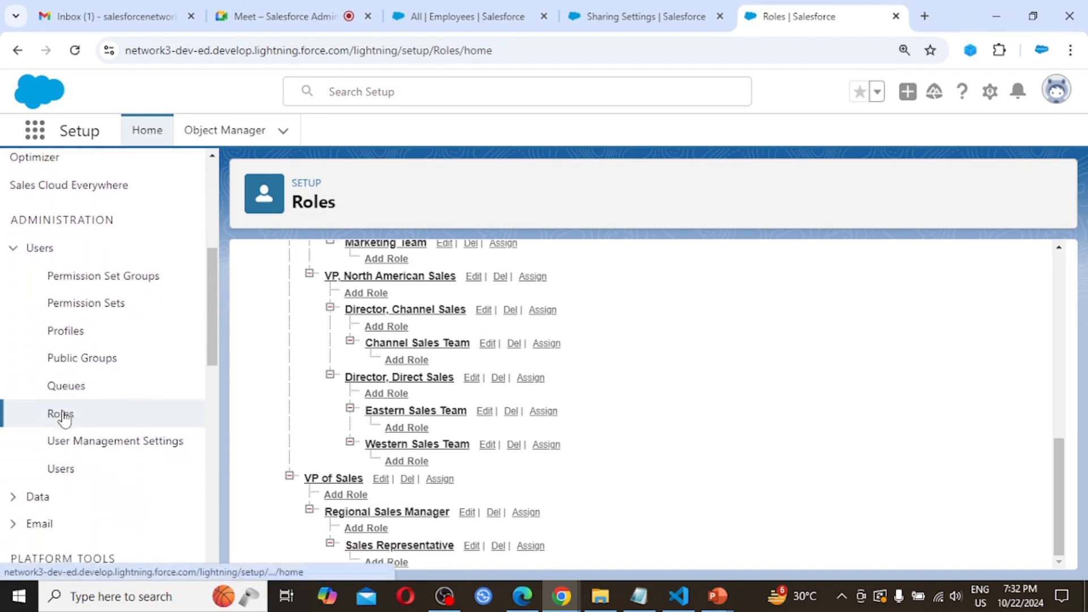
{"action": "scroll", "coordinate": [65, 420], "scroll_direction": "down", "scroll_amount": 1}
{"action": "middle_click", "coordinate": [64, 435]}
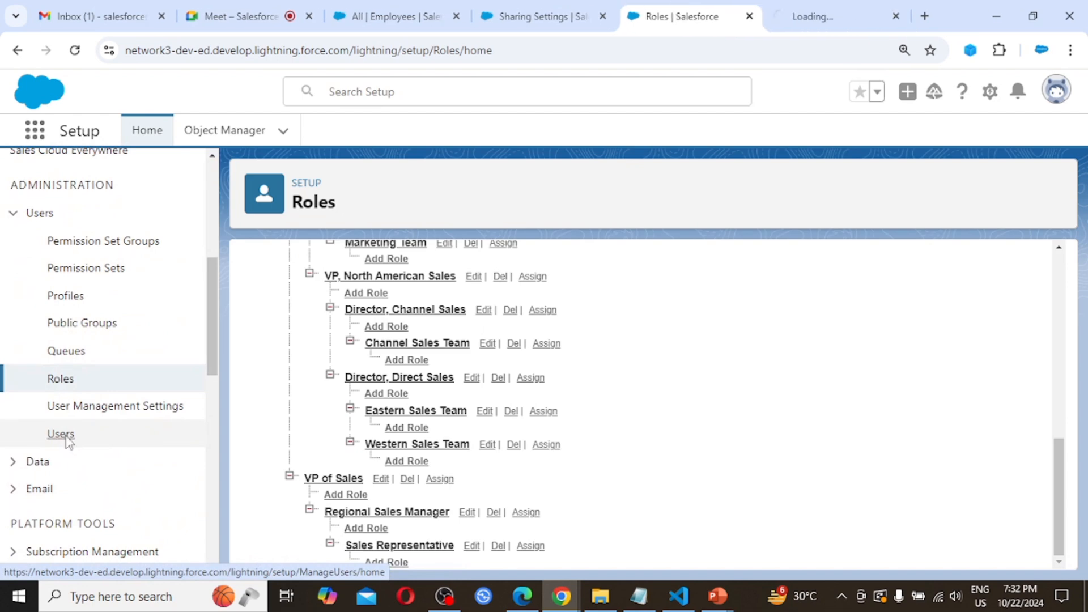
- Compare the All Users list with the role hierarchy; Users A and B have no roles
{"action": "left_click", "coordinate": [838, 7]}
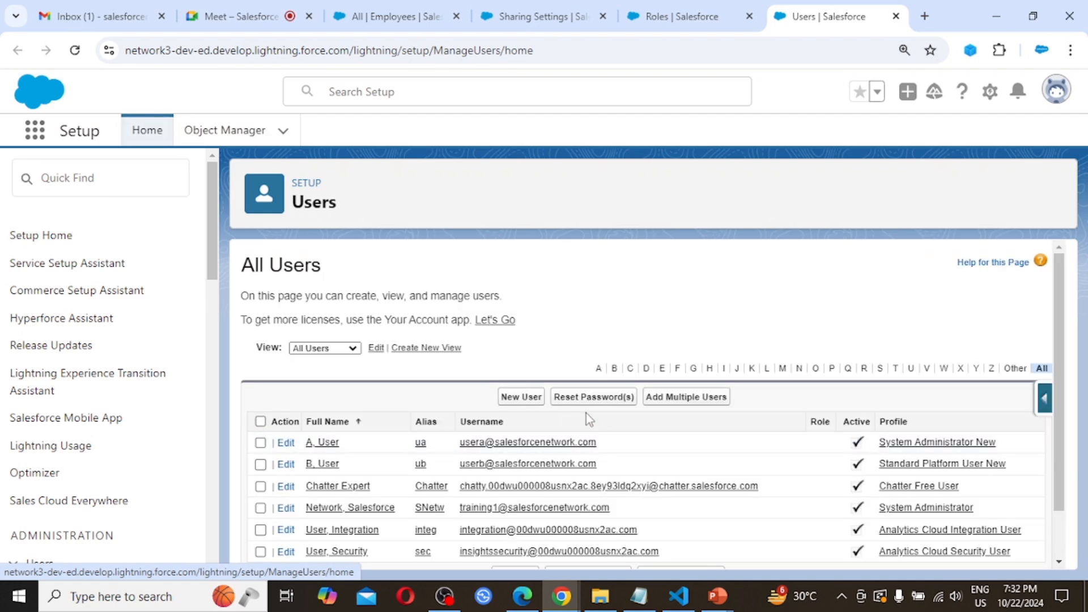
{"action": "scroll", "coordinate": [554, 479], "scroll_direction": "down", "scroll_amount": 1}
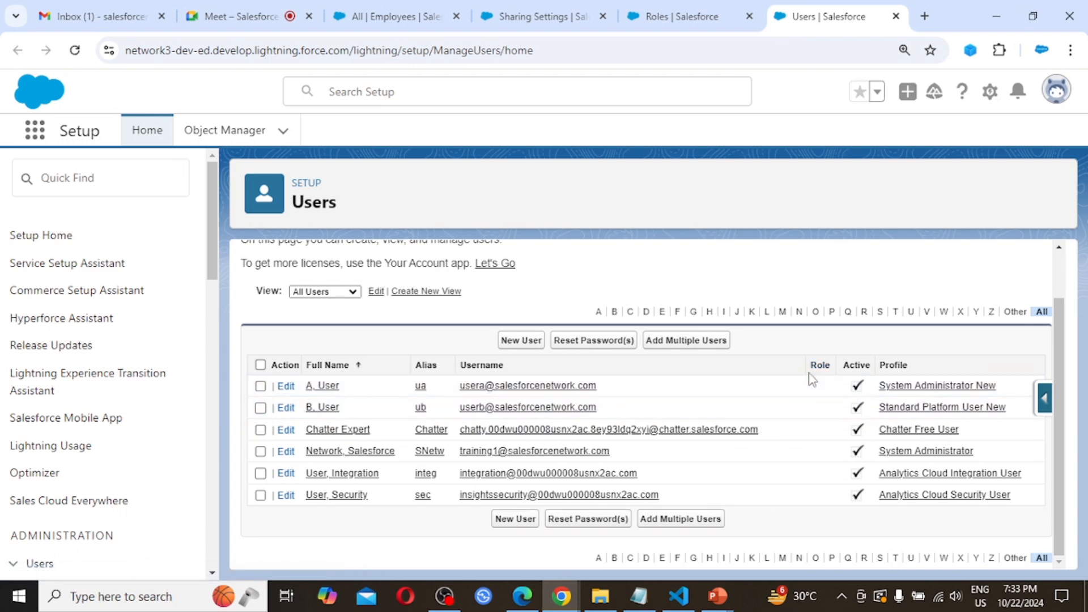
{"action": "left_click", "coordinate": [697, 8]}
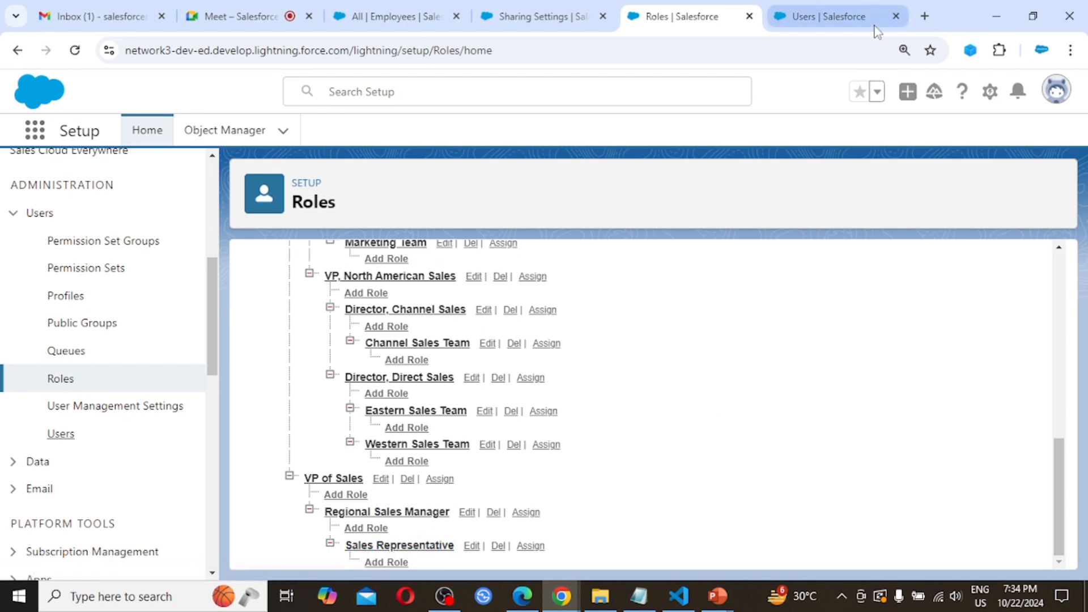
{"action": "left_click", "coordinate": [842, 8]}
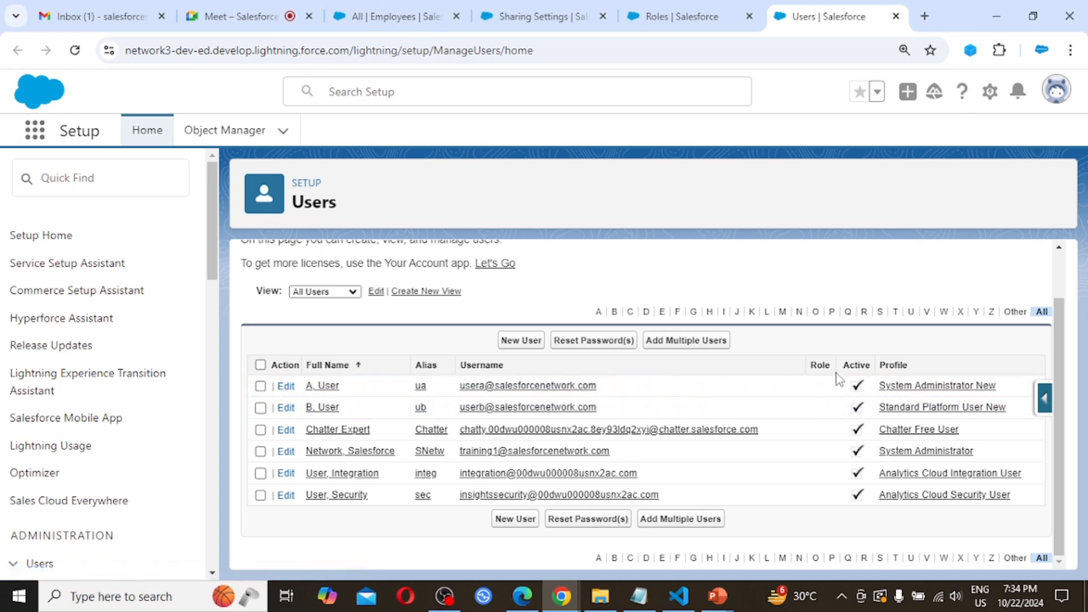
- Assign User A the Sales Representative role and check it against the role hierarchy
{"action": "left_click", "coordinate": [286, 387]}
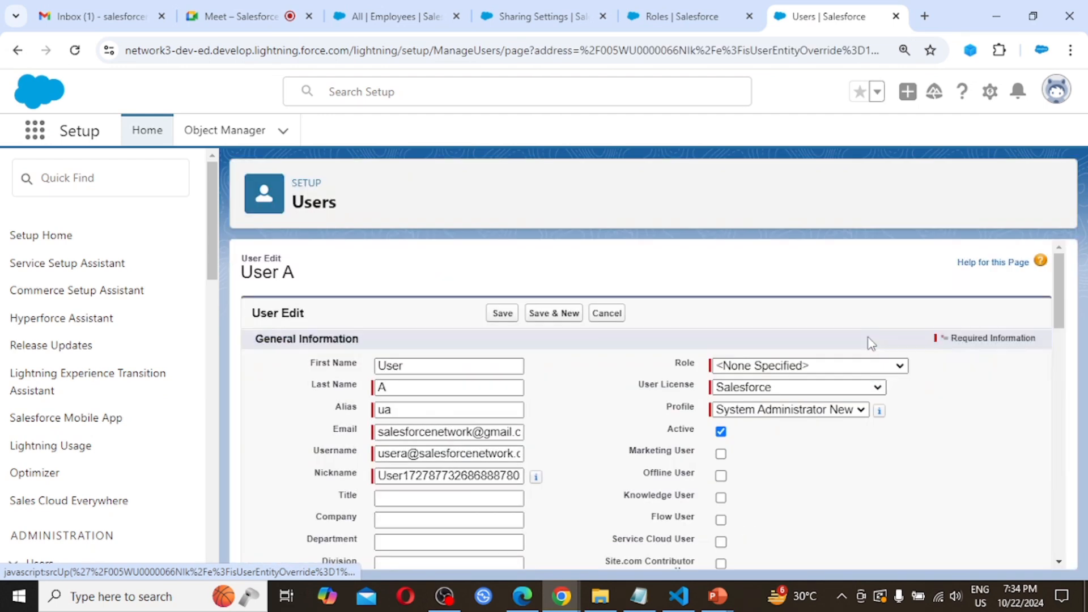
{"action": "left_click", "coordinate": [822, 372]}
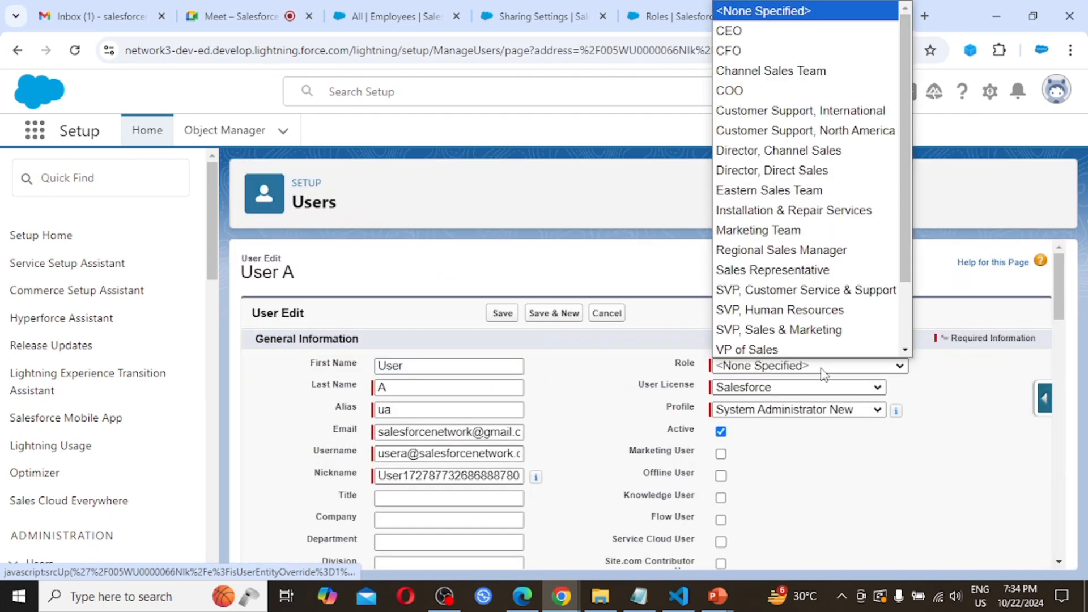
{"action": "left_click", "coordinate": [814, 272]}
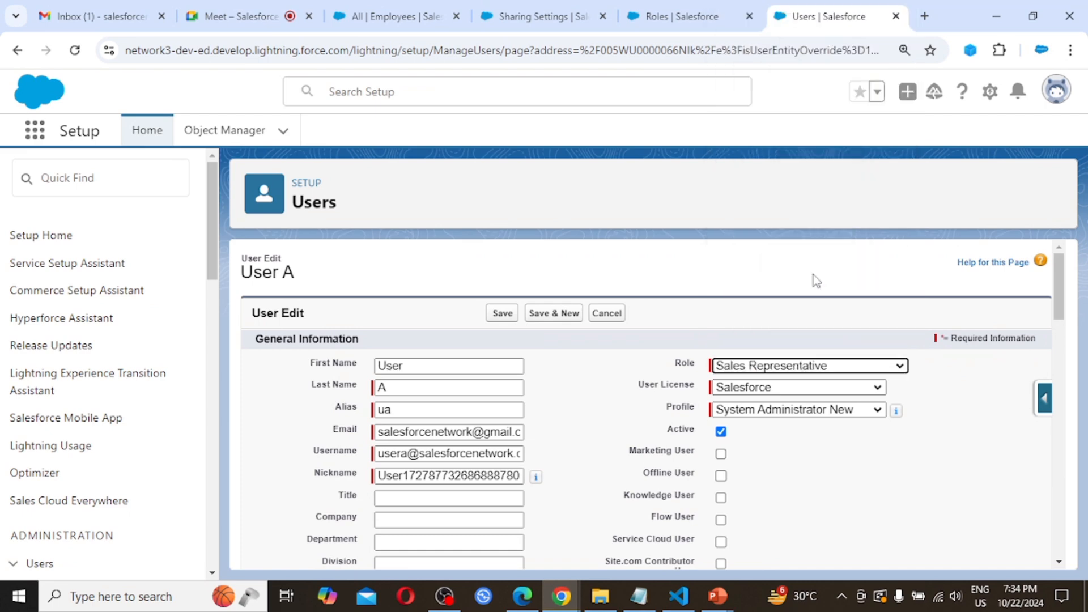
{"action": "left_click", "coordinate": [501, 314]}
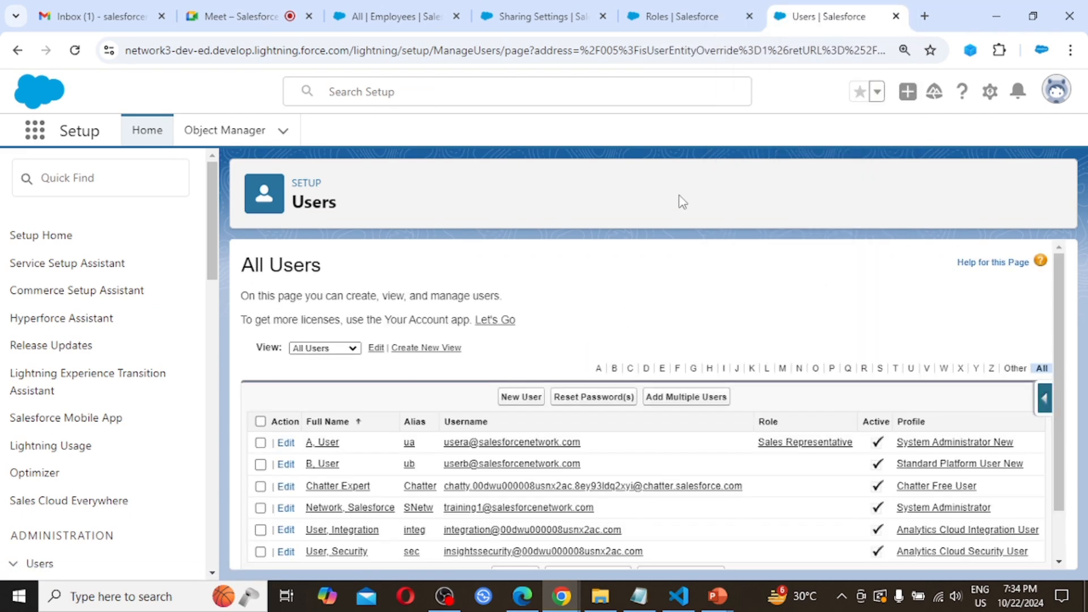
{"action": "left_click", "coordinate": [677, 16]}
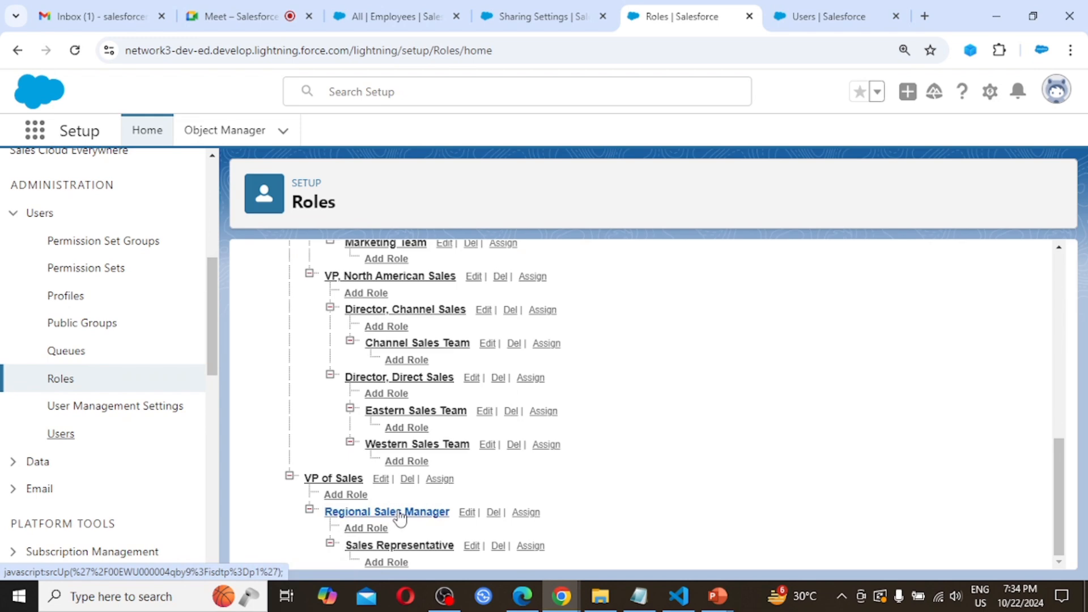
{"action": "left_click", "coordinate": [831, 15]}
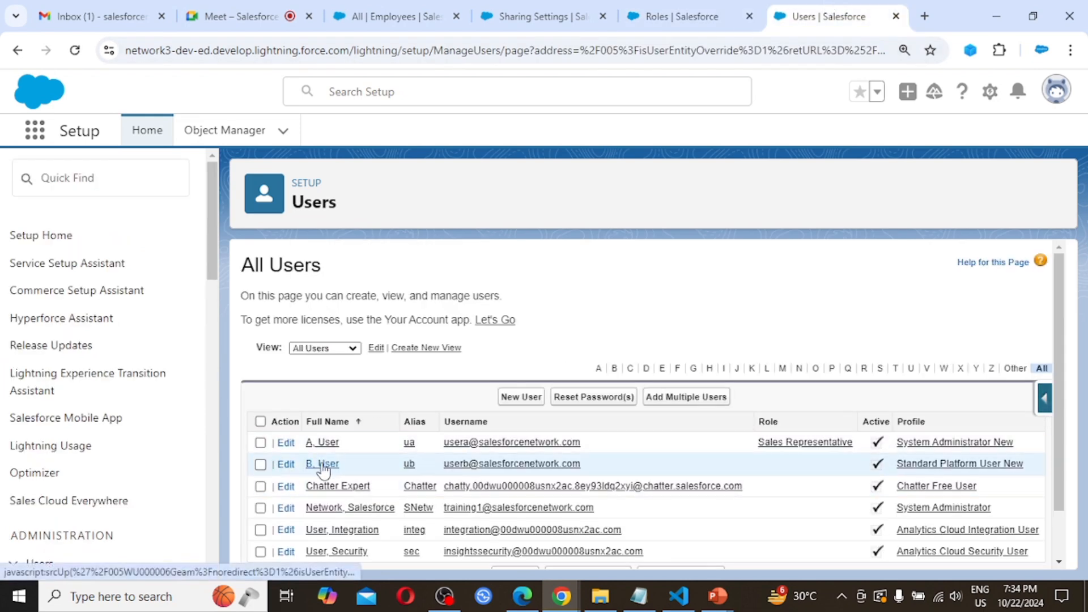
- Assign User B the Regional Sales Manager role and save the user record
{"action": "left_click", "coordinate": [284, 468]}
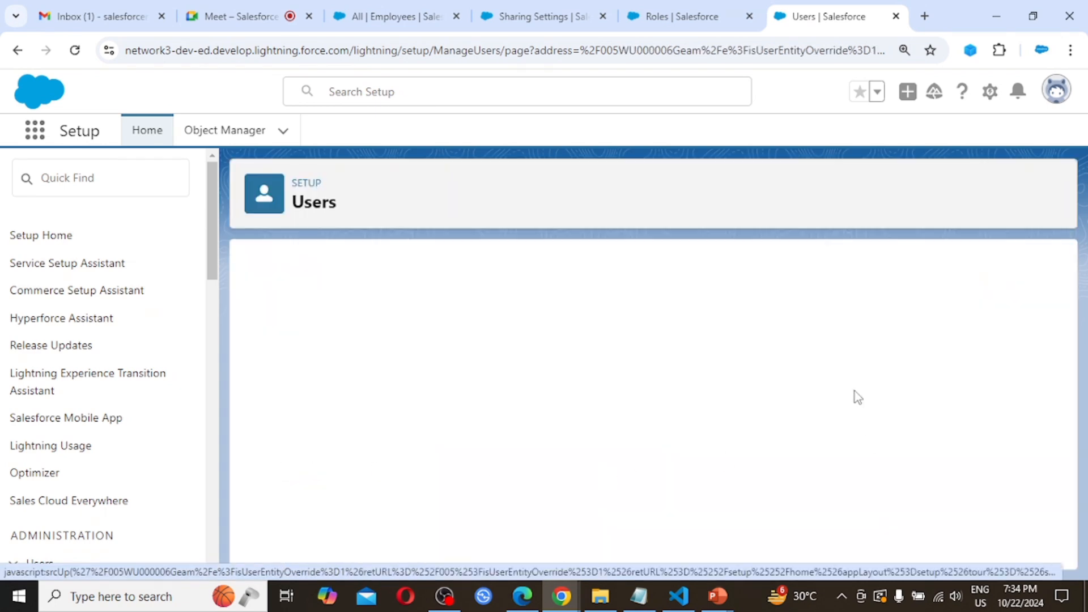
{"action": "left_click", "coordinate": [830, 371]}
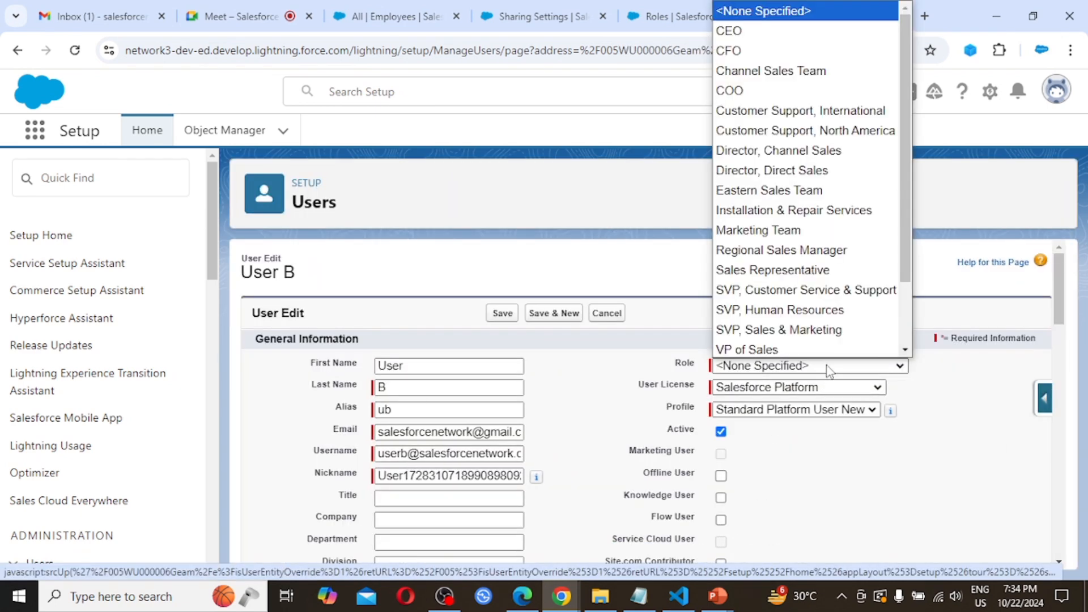
{"action": "left_click", "coordinate": [815, 256]}
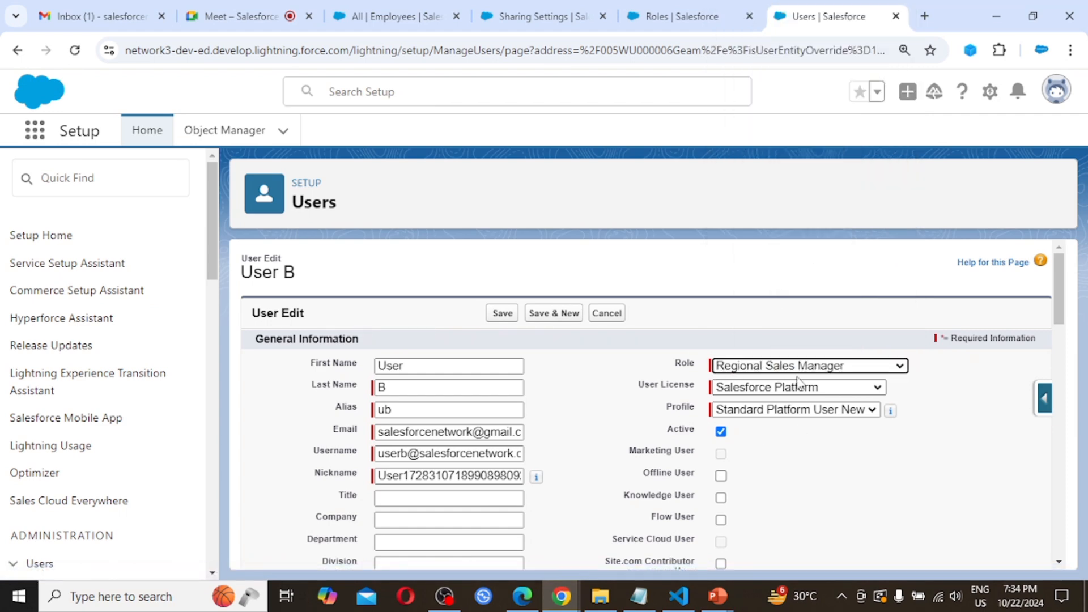
{"action": "left_click", "coordinate": [502, 314]}
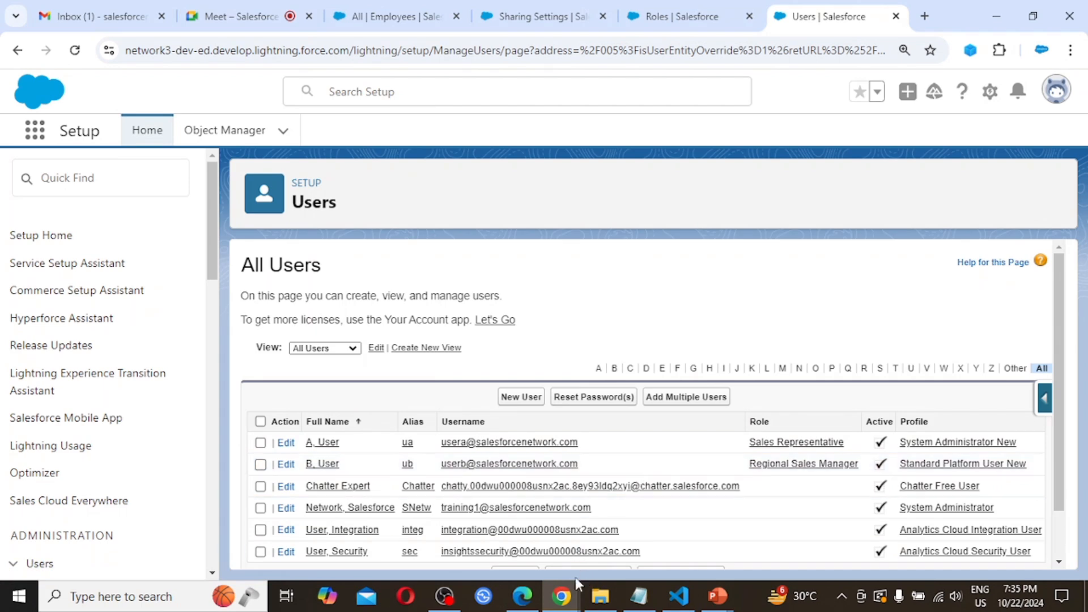
- In User B's incognito window, confirm User B is signed in and reload the Employees list
{"action": "left_click", "coordinate": [561, 597]}
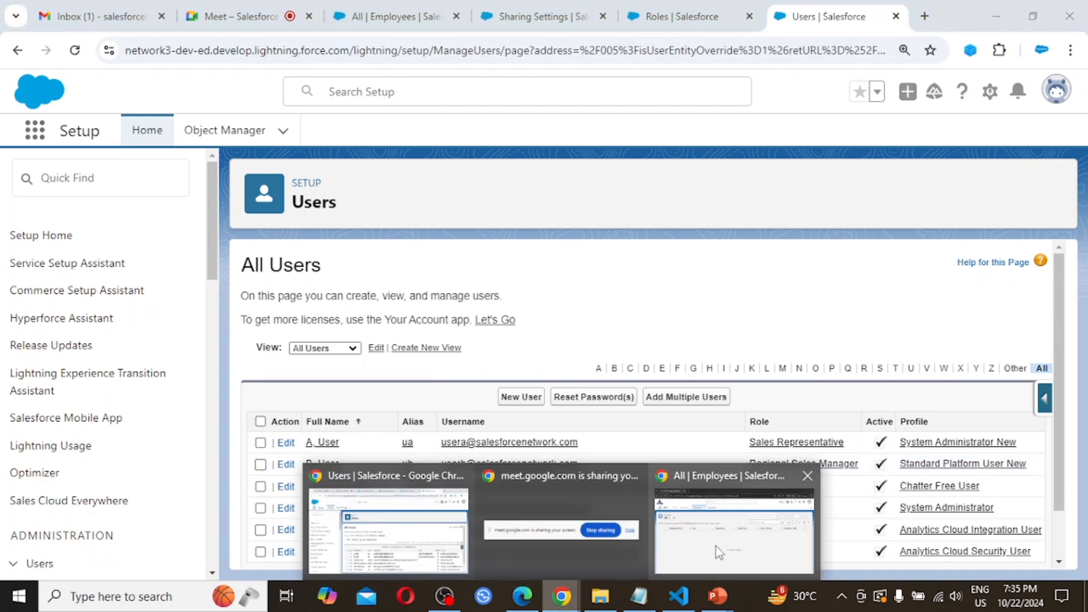
{"action": "left_click", "coordinate": [713, 546]}
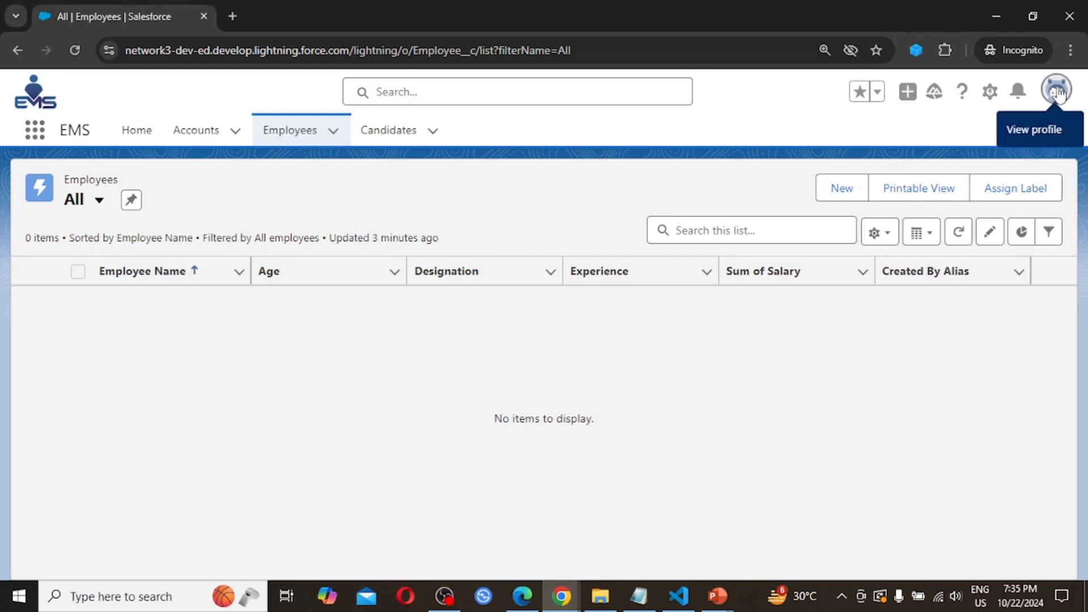
{"action": "left_click", "coordinate": [1058, 94]}
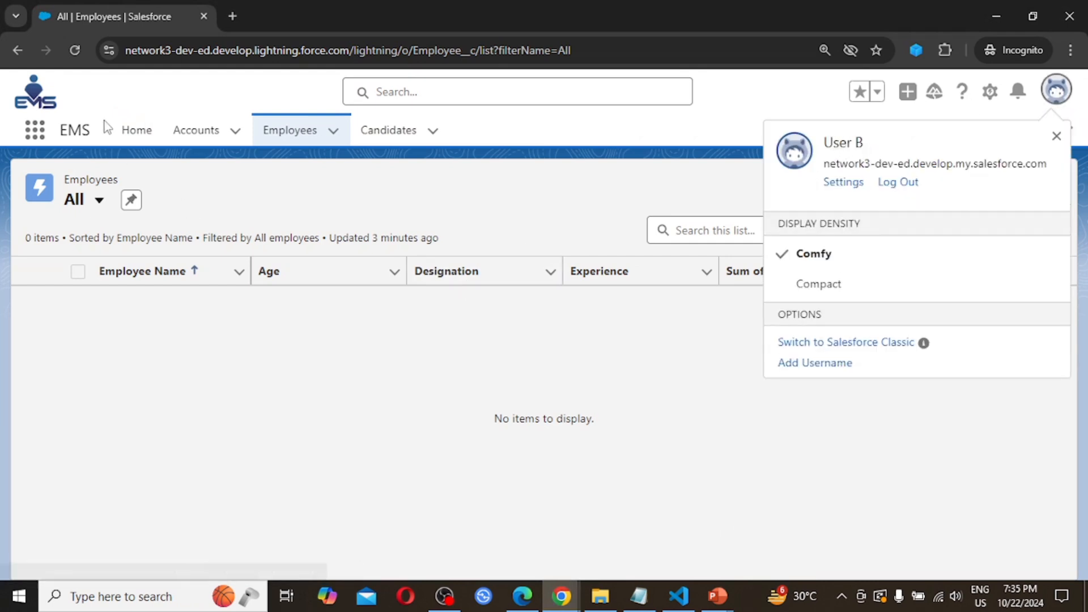
{"action": "left_click", "coordinate": [72, 53]}
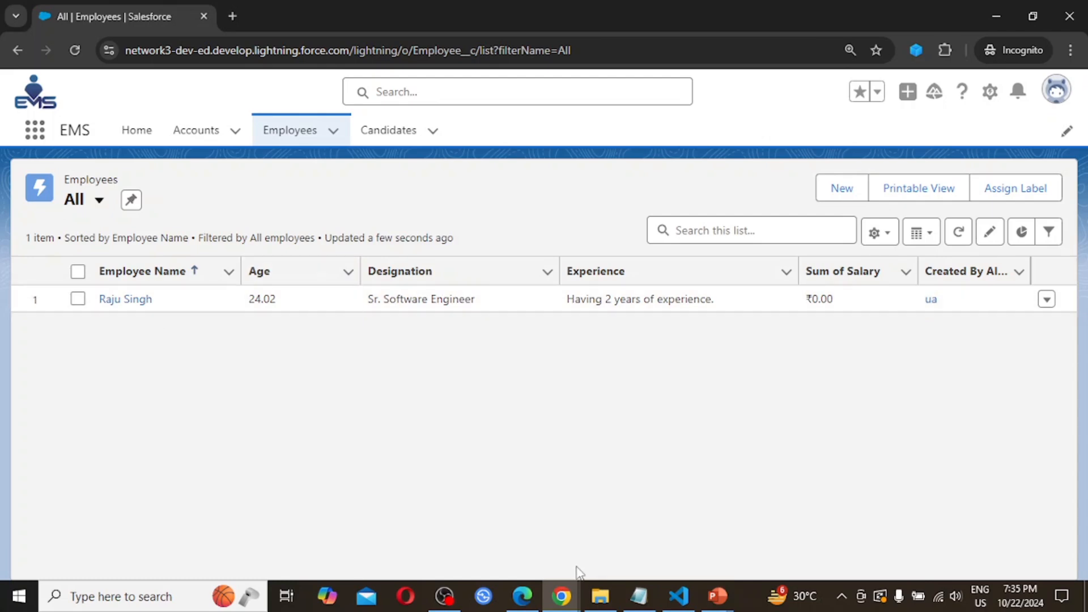
- Bring the administrator's Users | Salesforce window with the All Users list to the front
{"action": "left_click", "coordinate": [569, 599]}
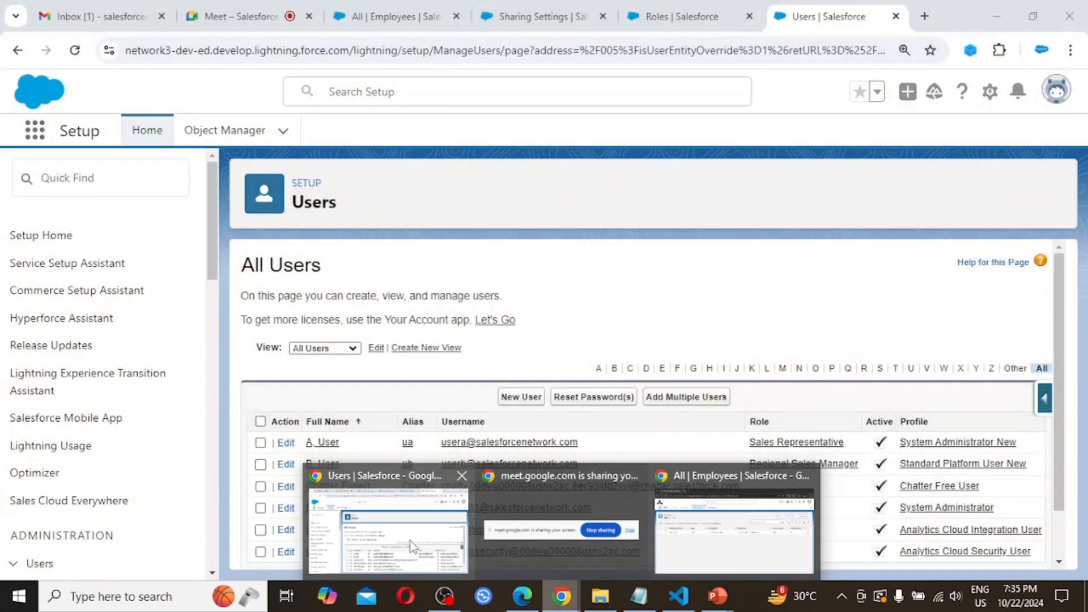
{"action": "left_click", "coordinate": [410, 541]}
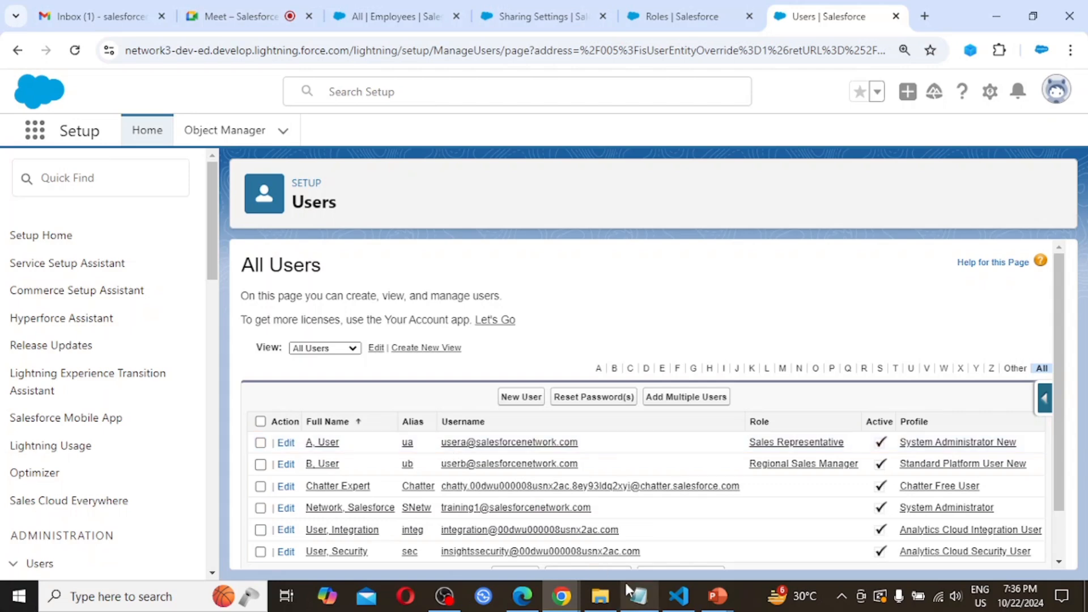
- Confirm User A is signed in on the Employees list, then switch to the Assignment slide
{"action": "left_click", "coordinate": [523, 598]}
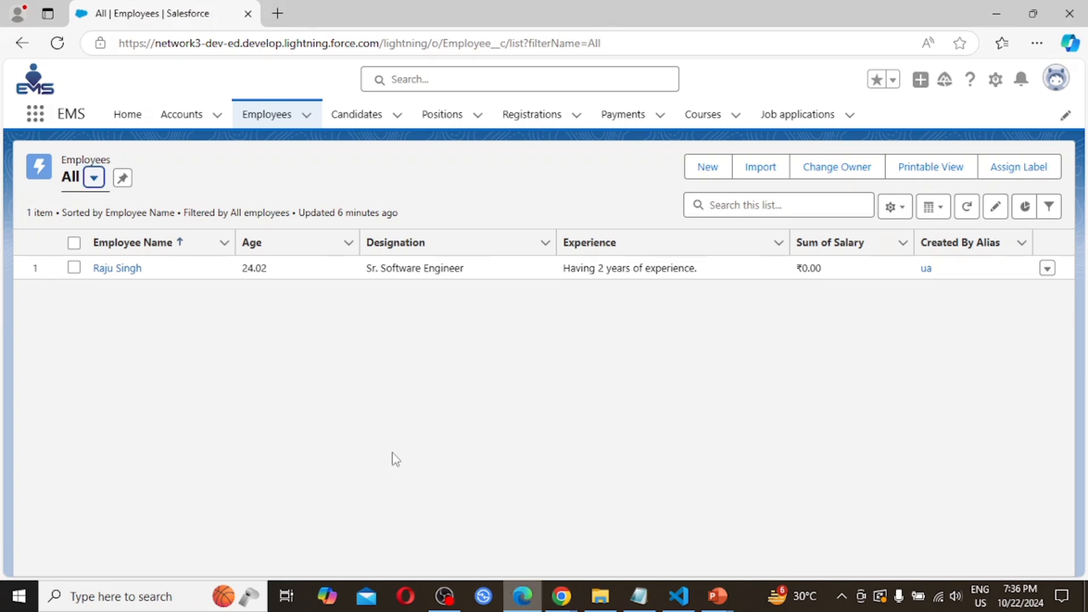
{"action": "left_click", "coordinate": [1059, 83]}
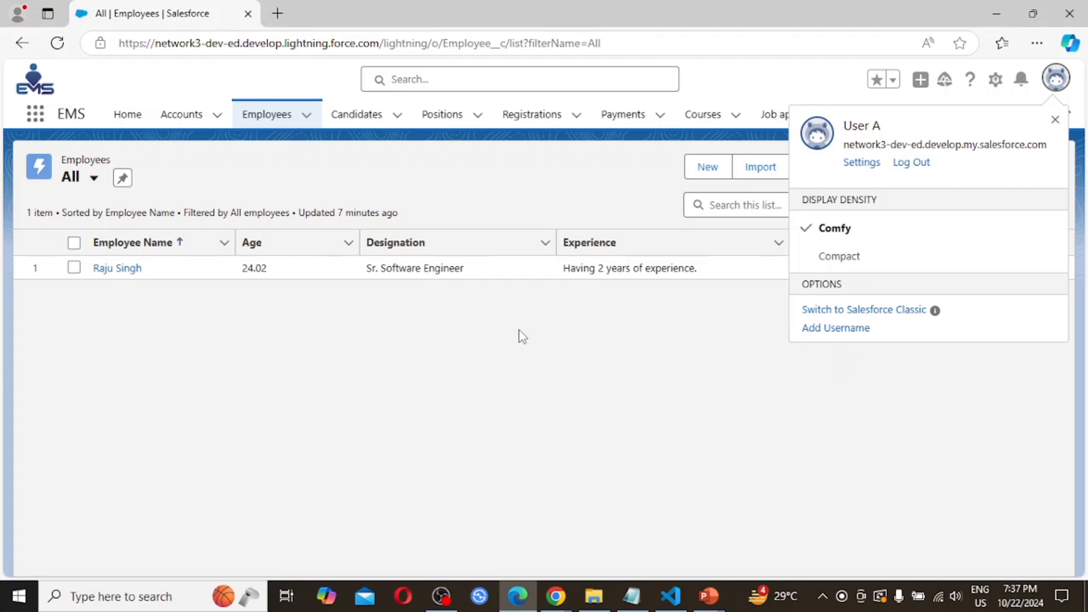
{"action": "key", "text": "alt+Tab"}
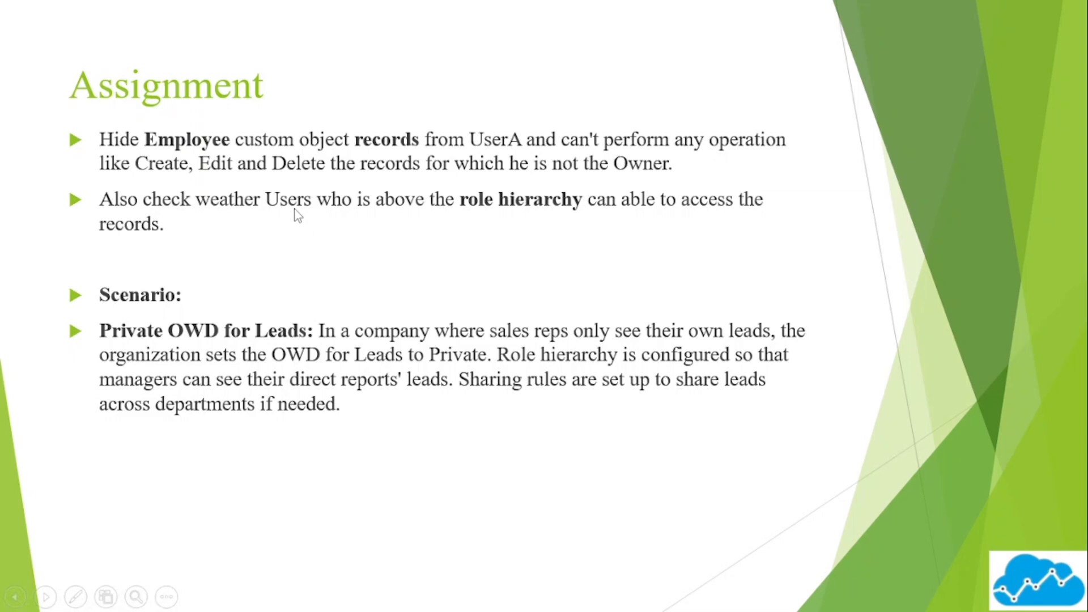